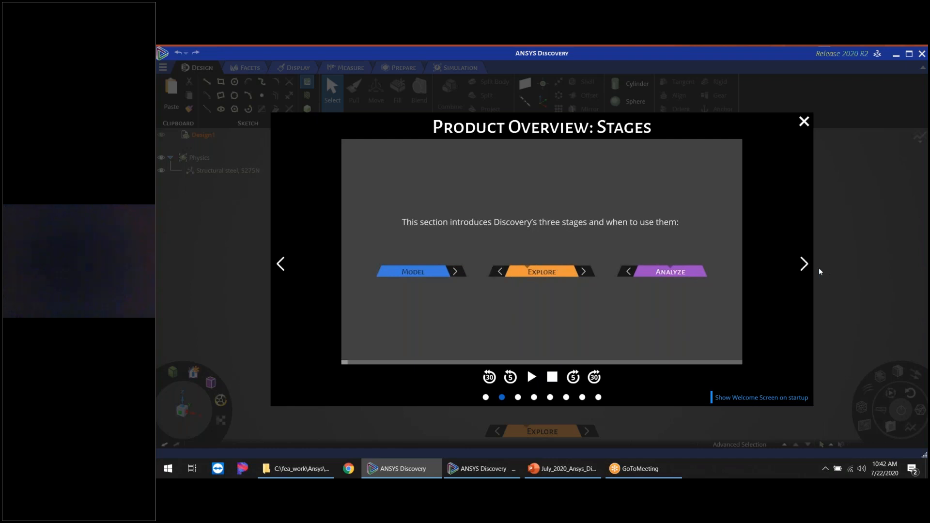
Page through the welcome tour from Stages to Getting Help, and close the tour and the start screen
left_click(804, 265)
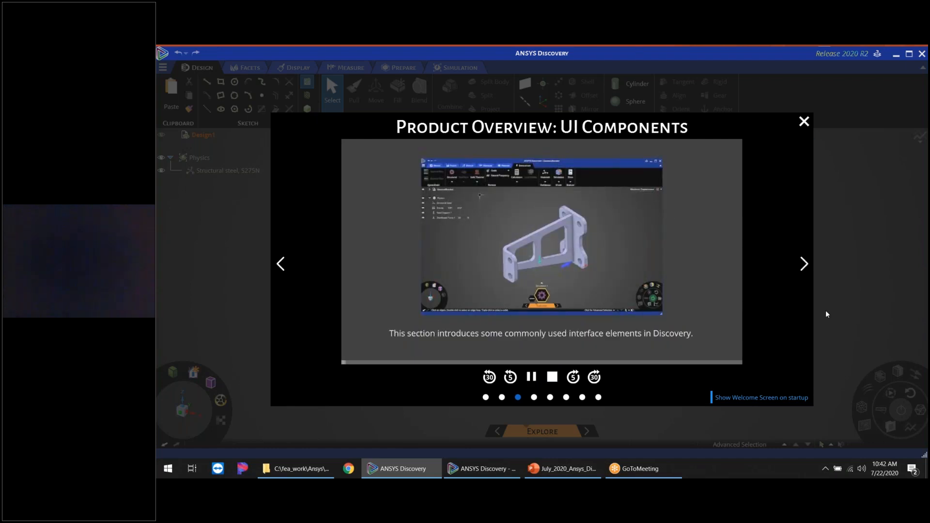
left_click(804, 265)
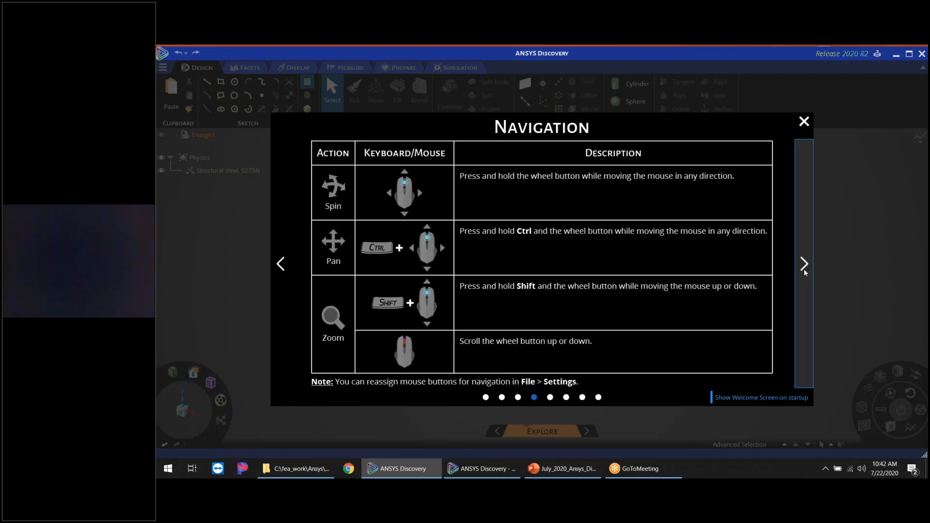
left_click(804, 266)
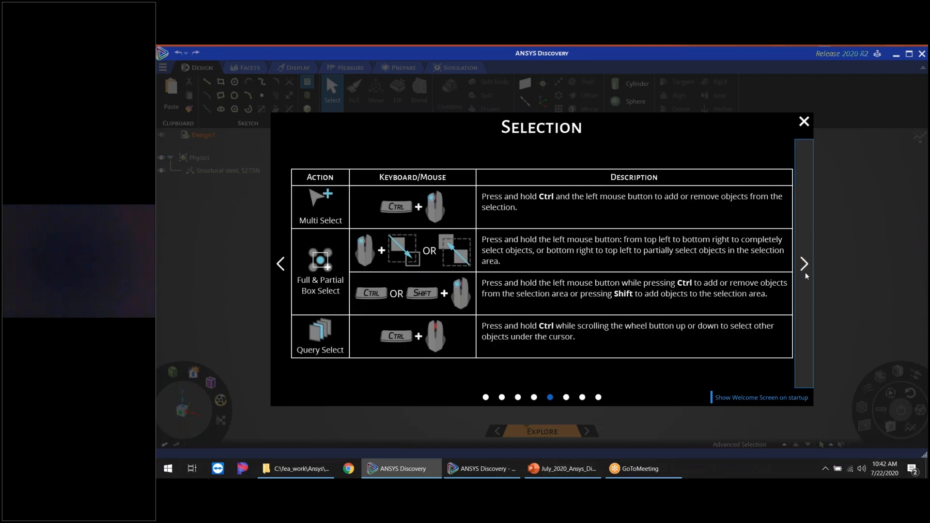
left_click(805, 271)
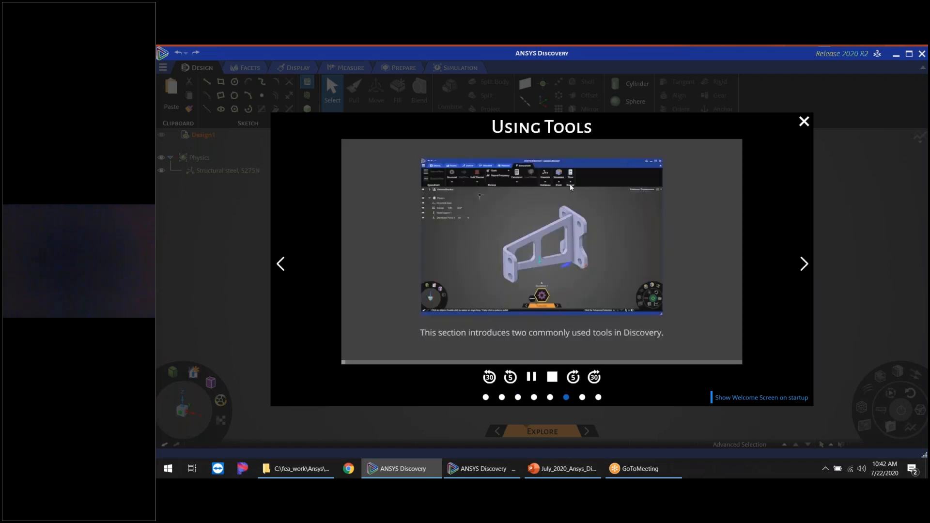
left_click(805, 265)
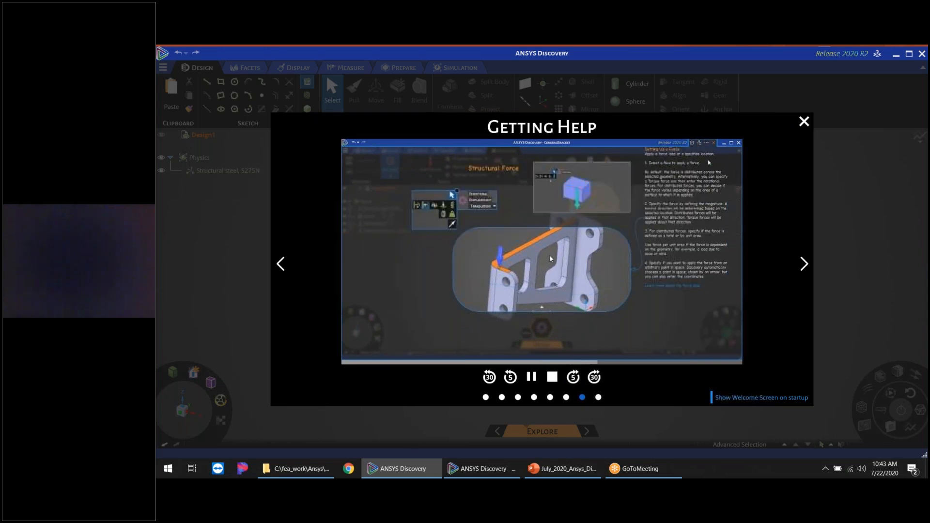
left_click(804, 122)
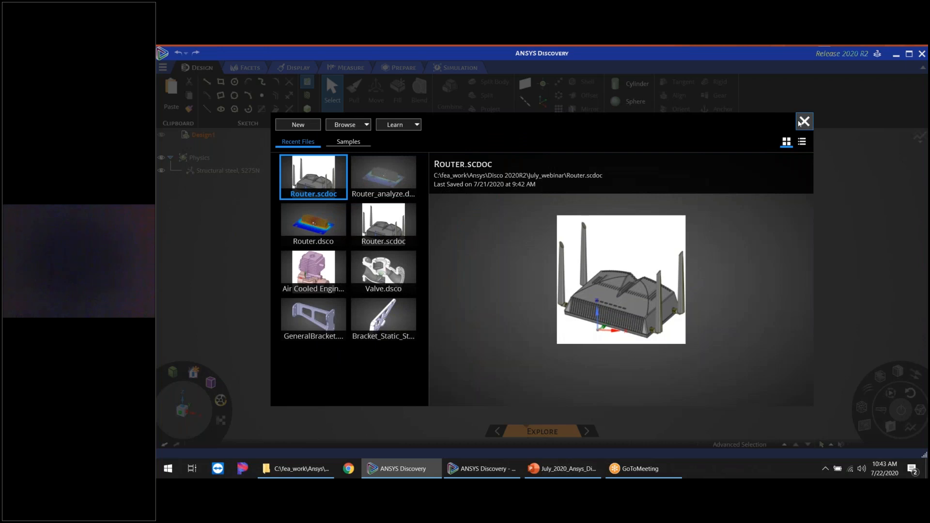
left_click(804, 121)
Open the SpaceClaim file Router.scdoc from the July_webinar folder
left_click(163, 67)
left_click(175, 97)
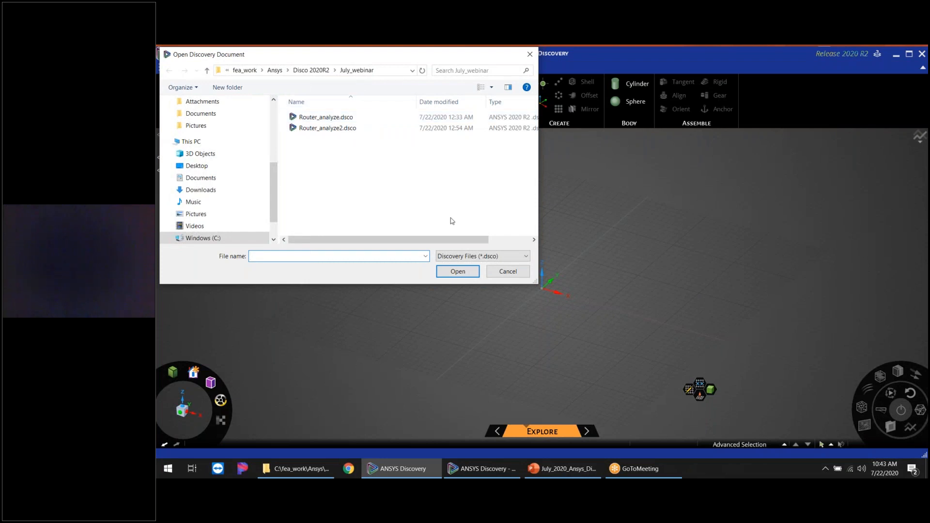
left_click(459, 260)
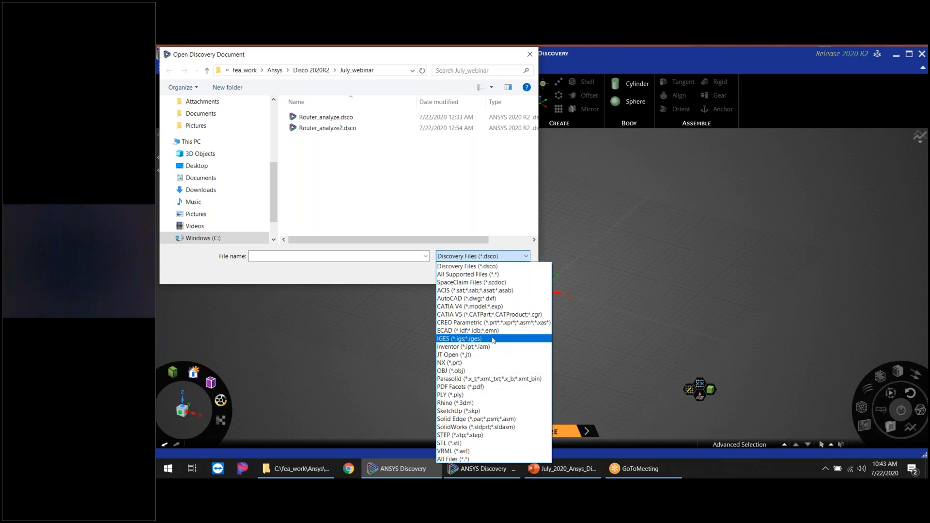
left_click(475, 283)
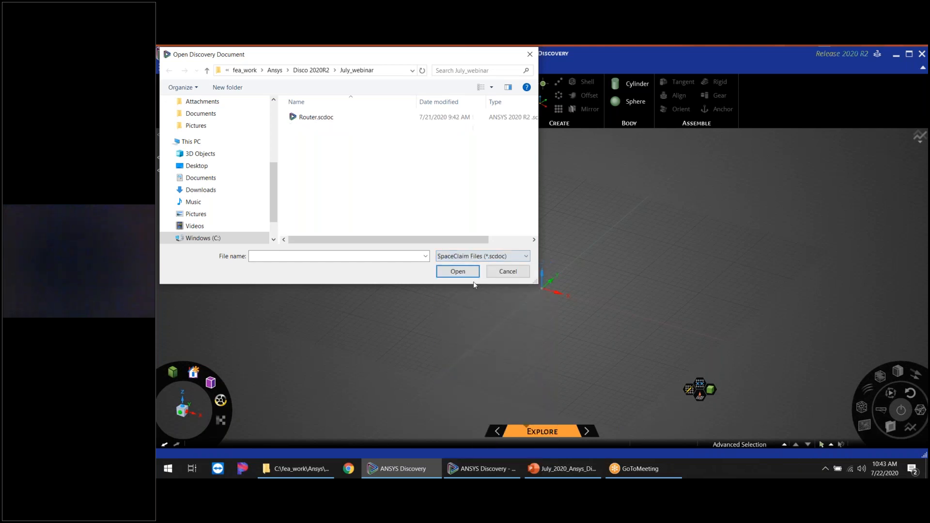
left_click(376, 165)
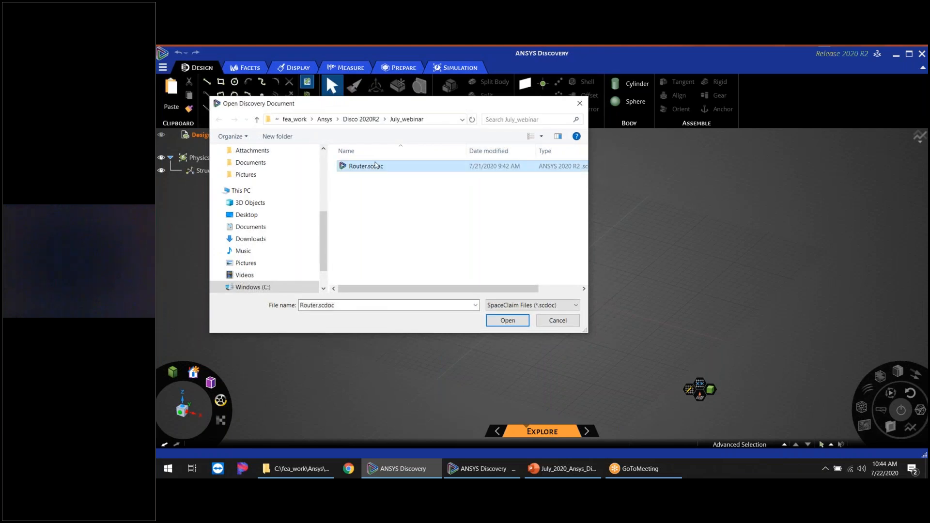
left_click(506, 321)
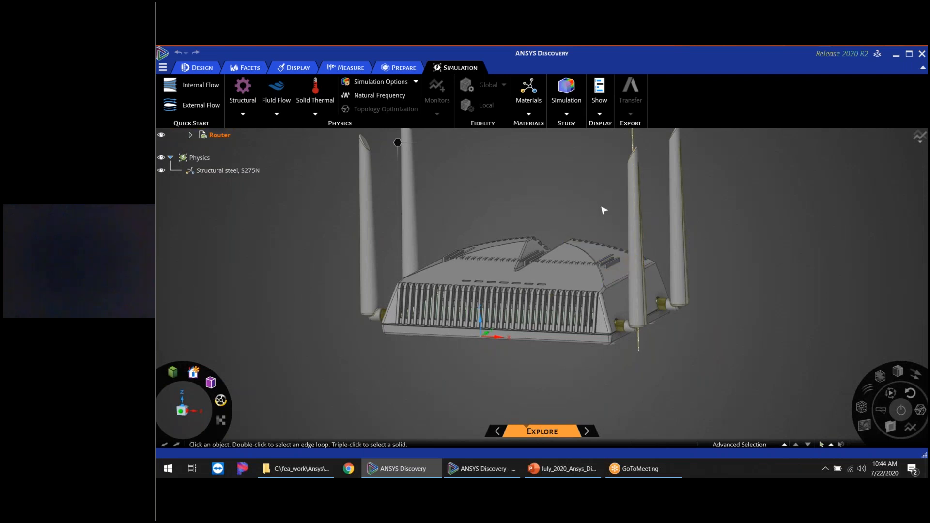
Examine the router model and the condition lists for structural, fluid flow and solid thermal physics
mouse_move(583, 208)
middle_mouse_down()
mouse_move(585, 224)
mouse_move(586, 214)
mouse_move(592, 219)
middle_mouse_up()
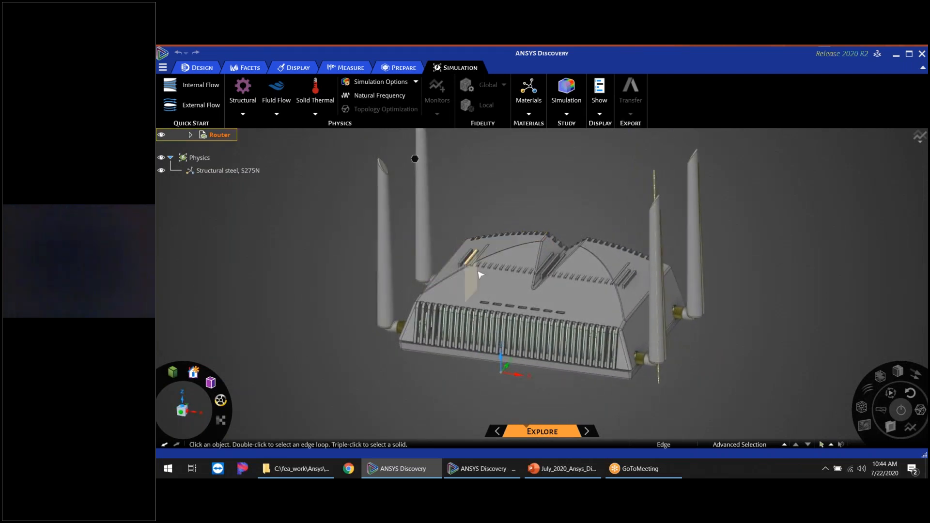
left_click(484, 273)
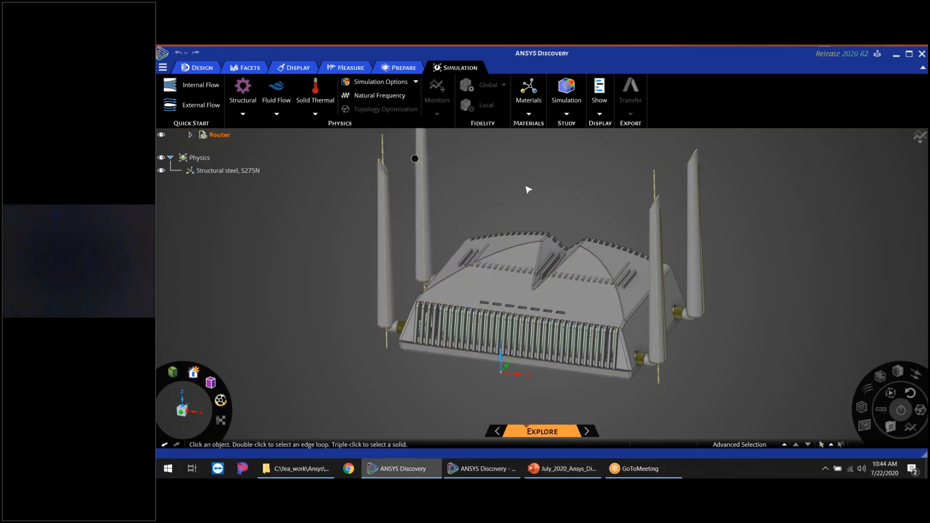
middle_click_drag(539, 194, 538, 204, "ctrl")
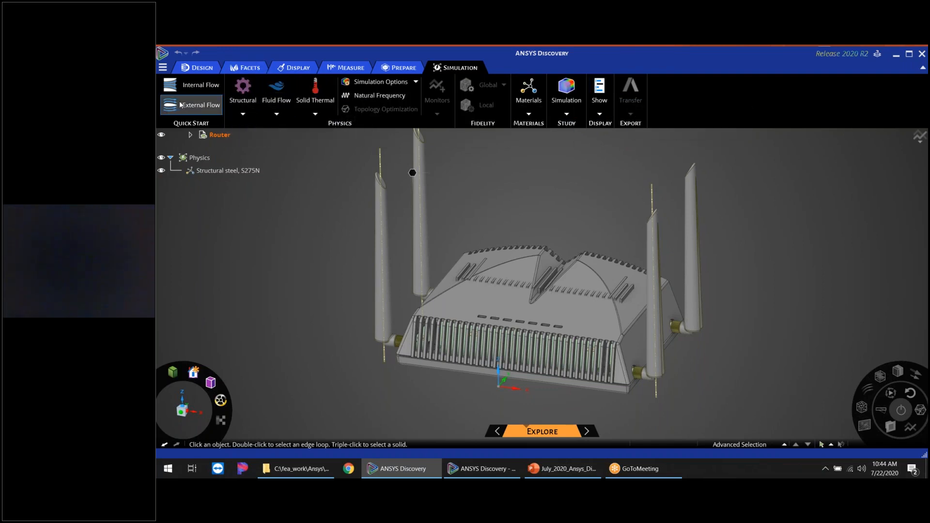
left_click(254, 115)
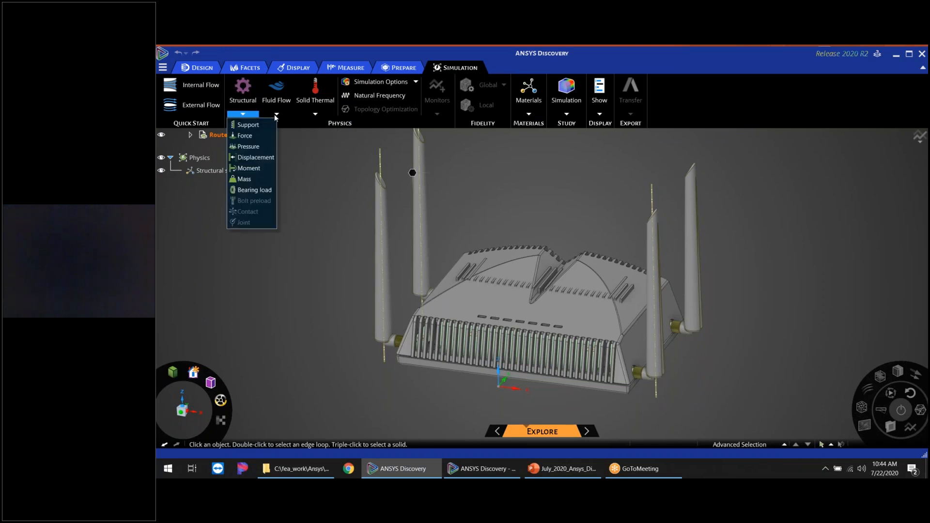
left_click(277, 115)
left_click(314, 115)
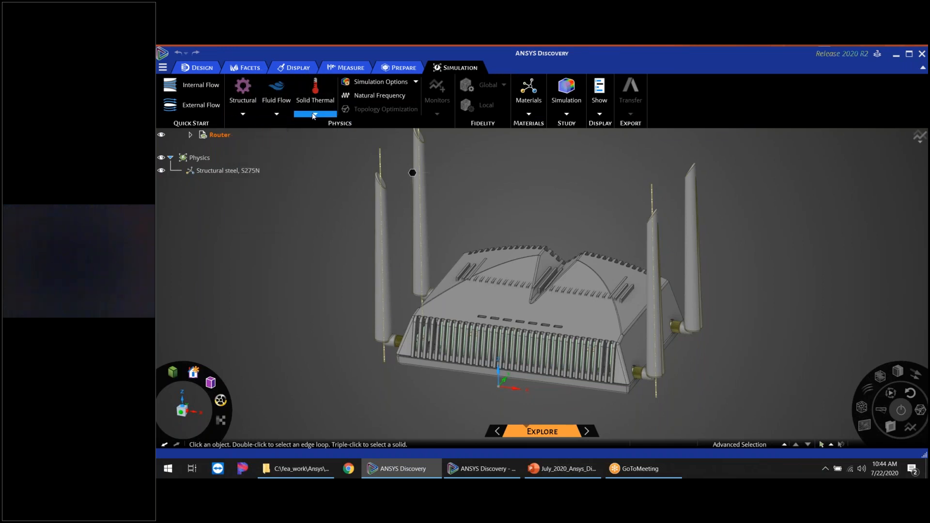
left_click(585, 178)
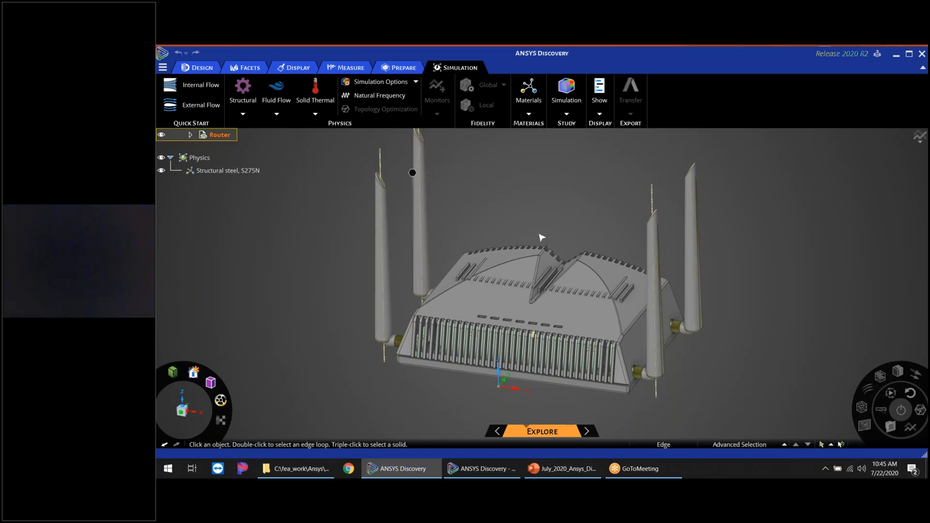
left_click(523, 273)
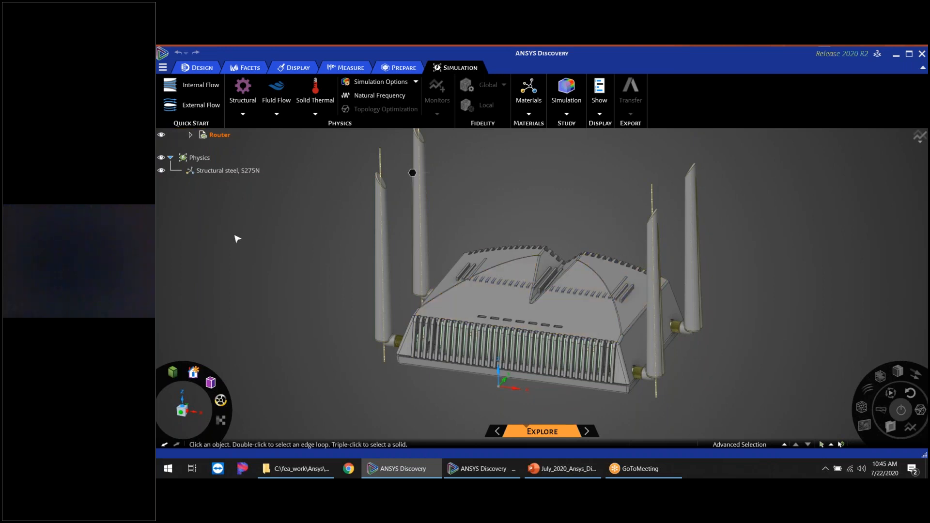
Hide the router's Case and Antennas components and exclude both from the physics
left_click(189, 137)
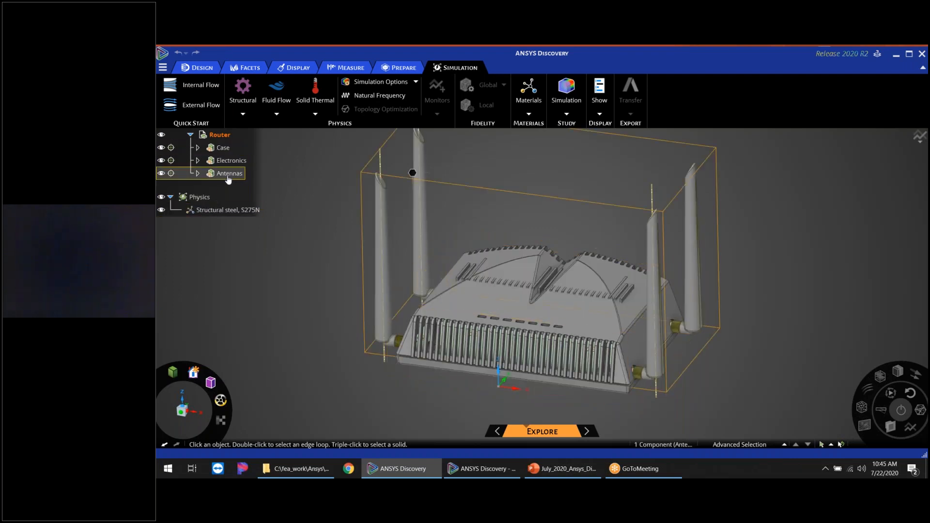
left_click(161, 148)
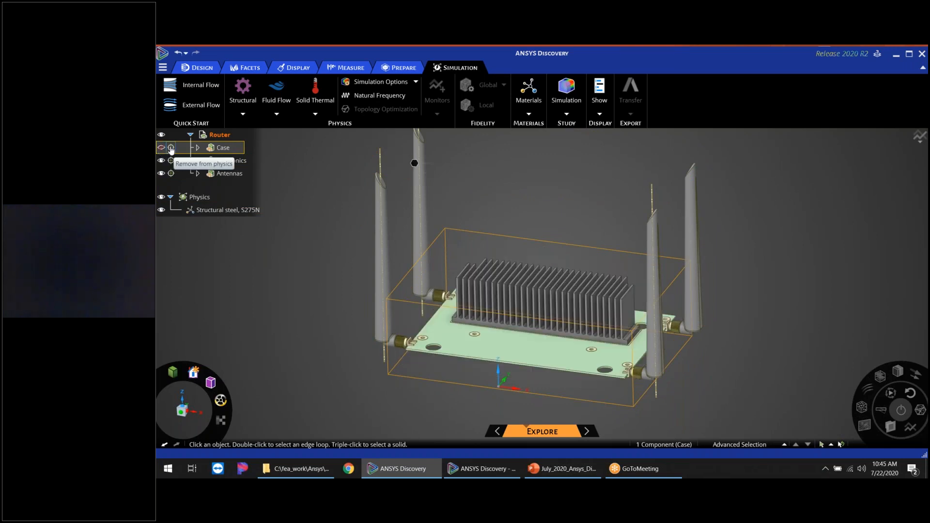
left_click(171, 148)
left_click(171, 173)
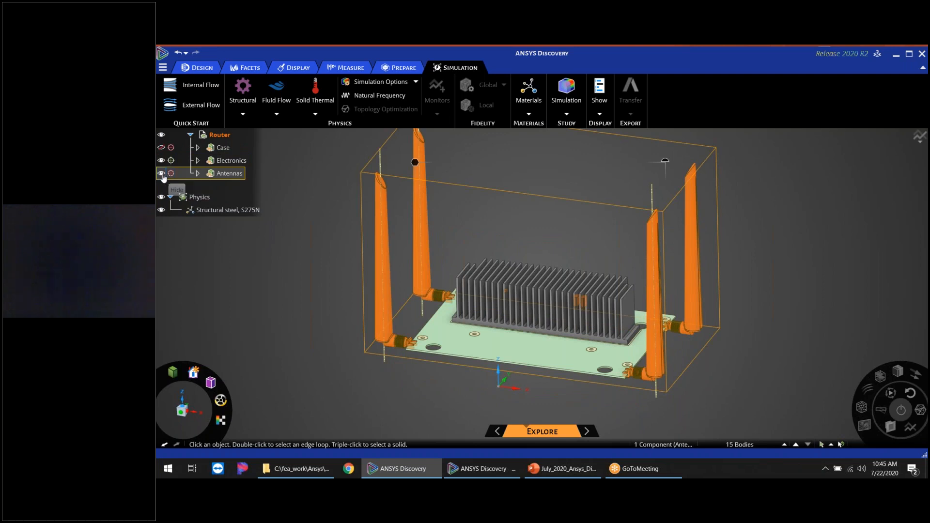
left_click(161, 173)
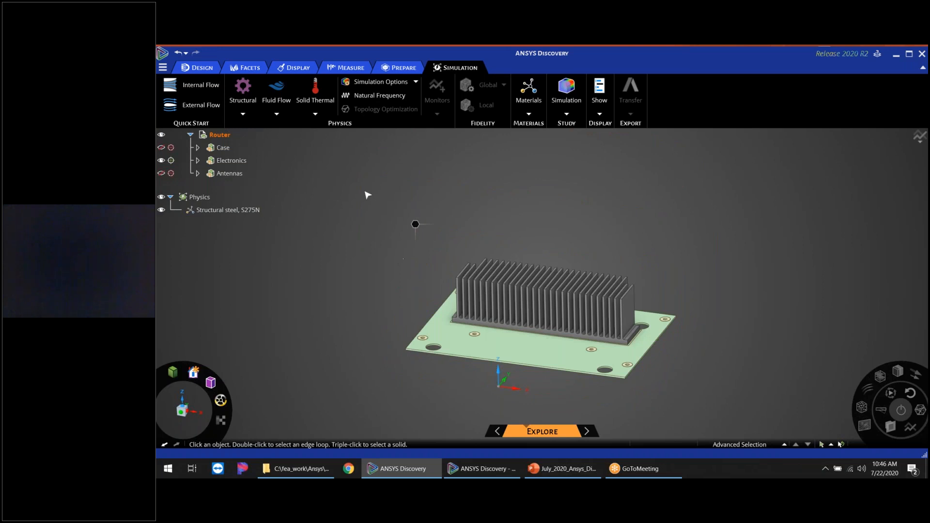
Expand the Electronics component and examine the circuit board assembly from below and above
left_click(197, 161)
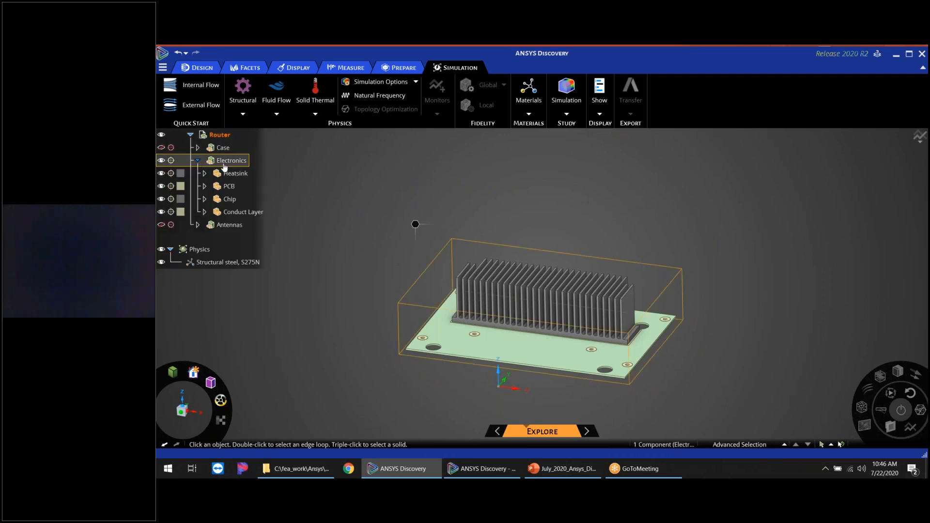
middle_click_drag(342, 313, 344, 287, "shift")
middle_click_drag(345, 336, 405, 287)
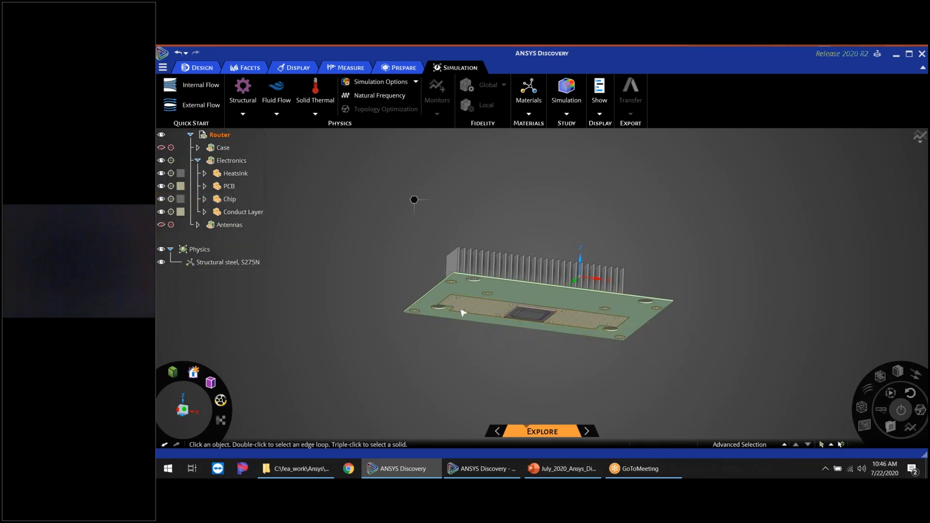
middle_click_drag(388, 289, 394, 339)
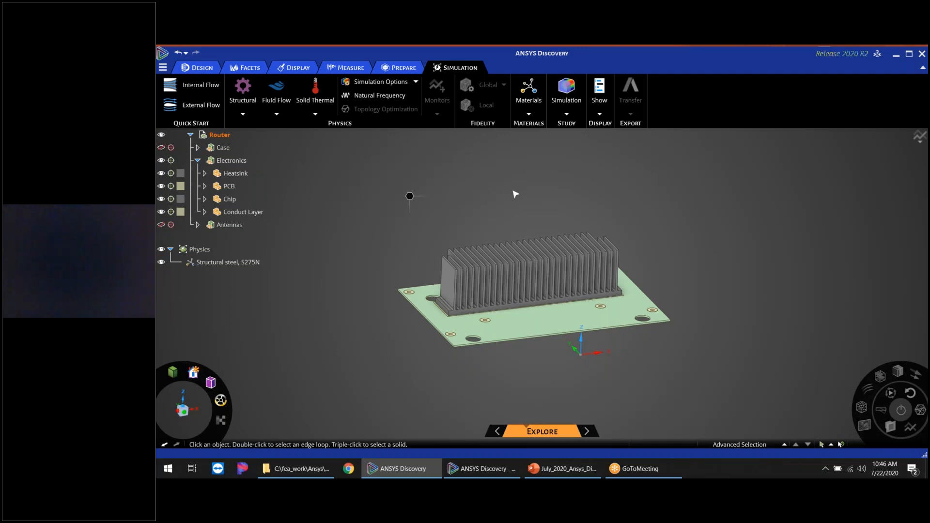
scroll(516, 291, "up", 2)
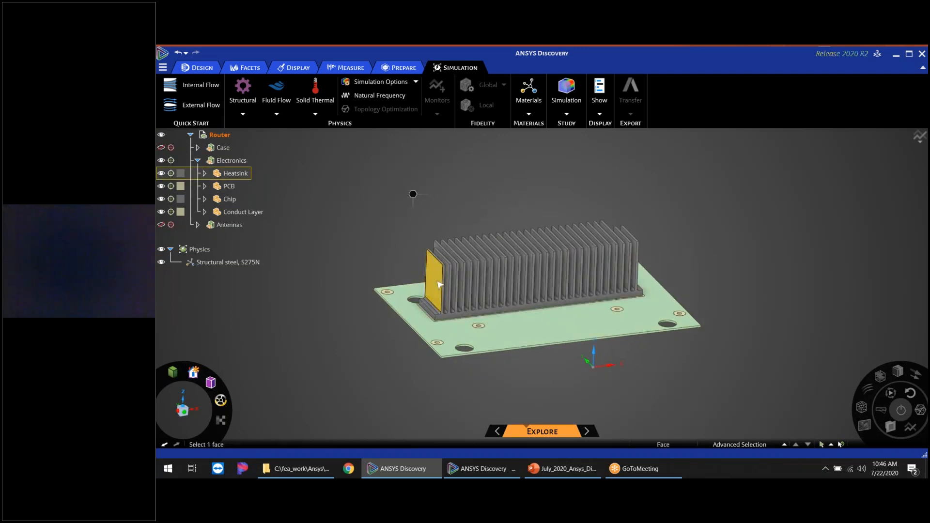
Select the whole heatsink body, view its contextual appearance options, and clear the selection
left_click(434, 276)
left_click(432, 276)
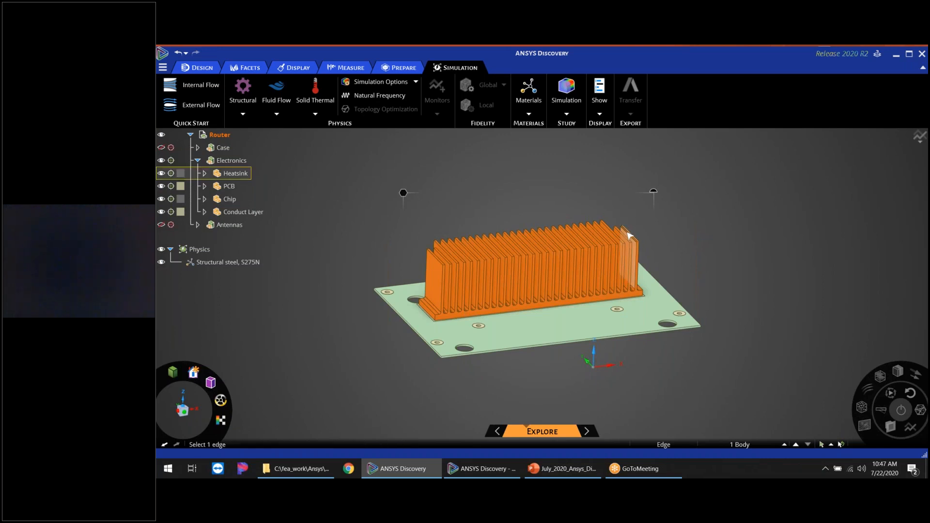
left_click(654, 191)
mouse_move(643, 180)
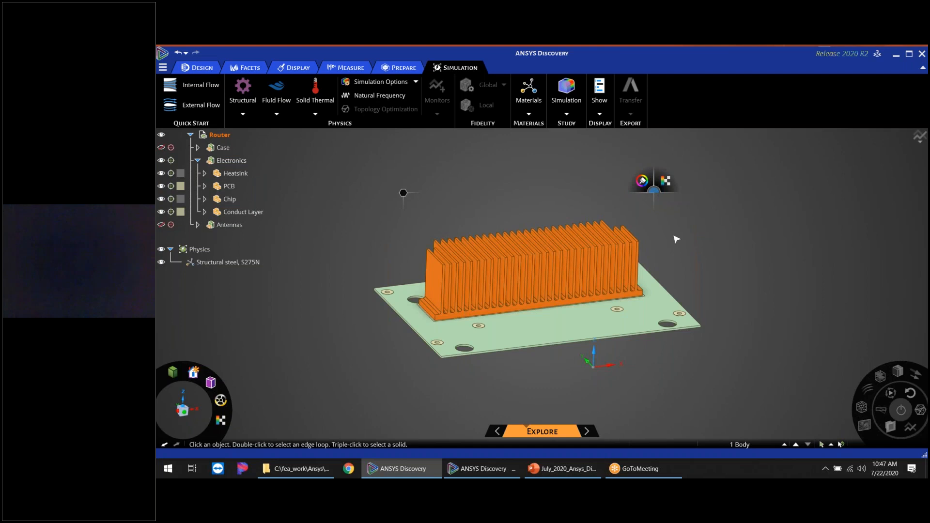
left_click(462, 210)
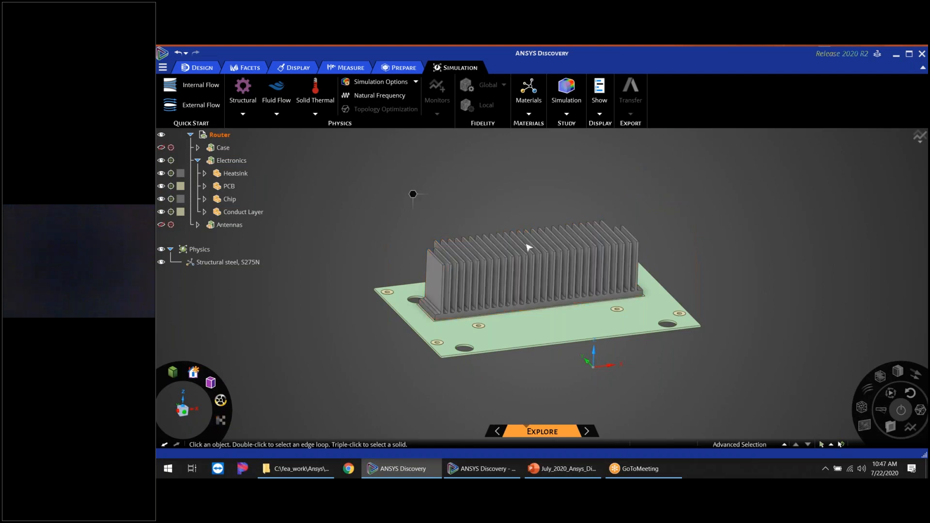
Assign the material Aluminum alloy, wrought, 6061, T6 to the whole heatsink body
triple_click(436, 277)
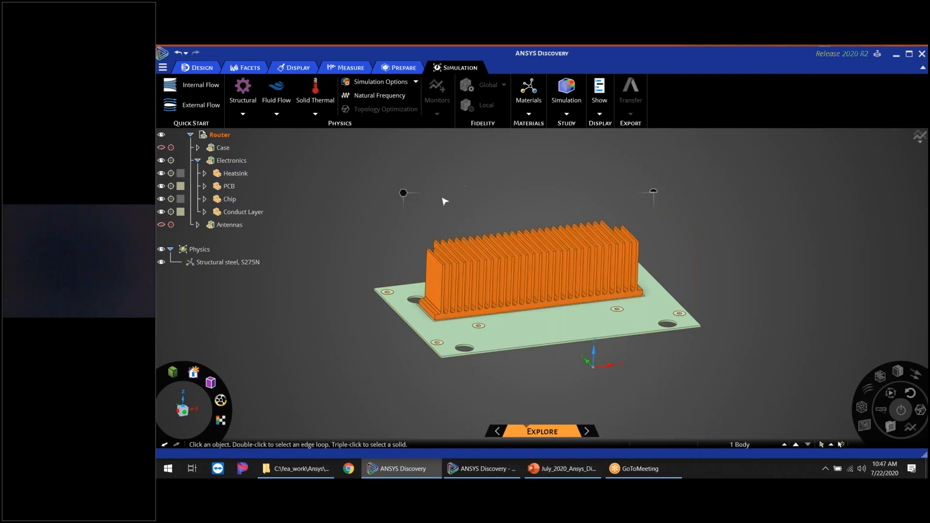
right_click(404, 193)
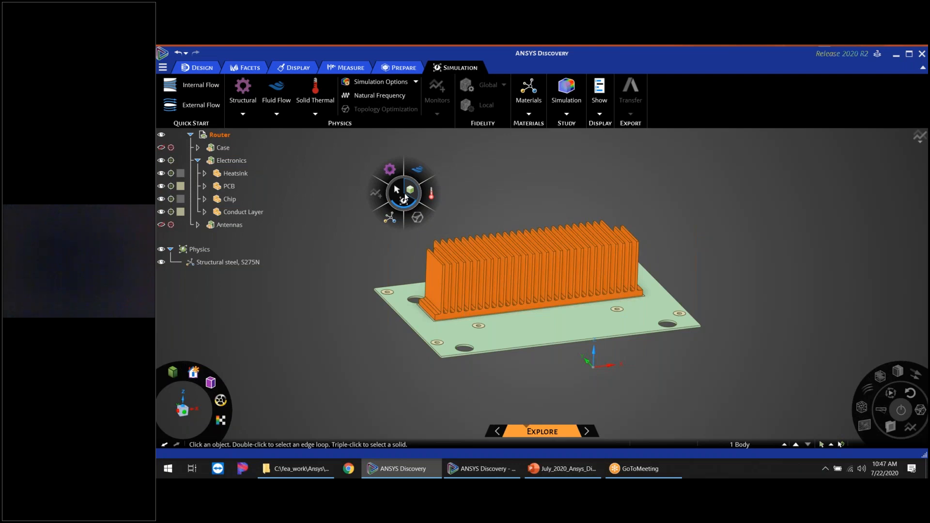
left_click(396, 189)
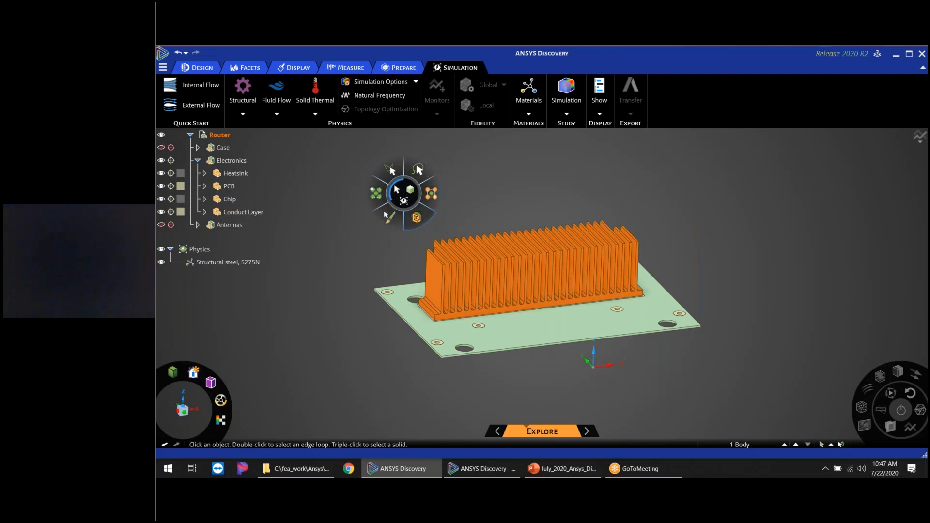
left_click(411, 191)
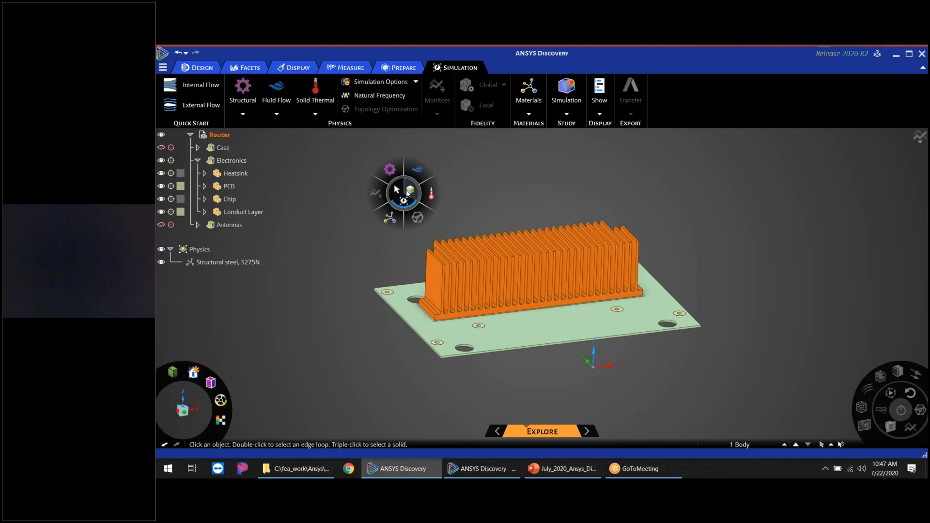
left_click(396, 191)
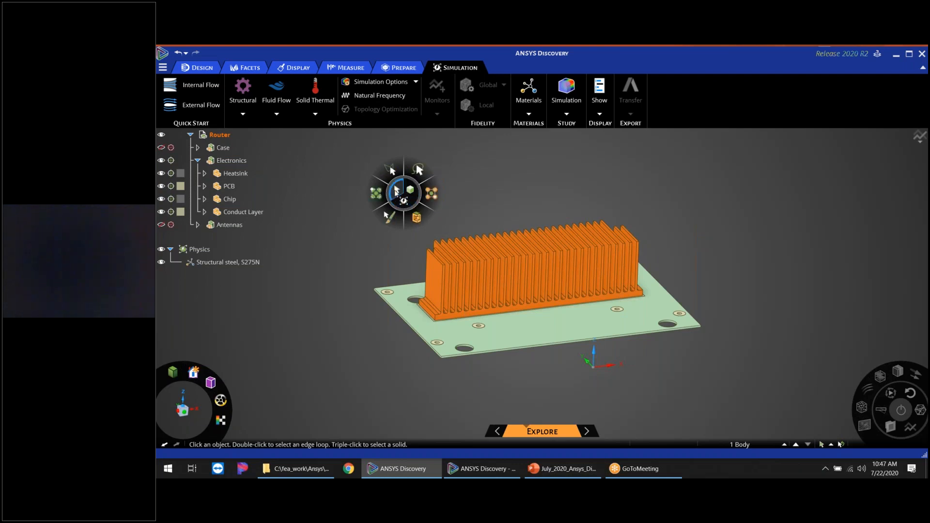
left_click(405, 203)
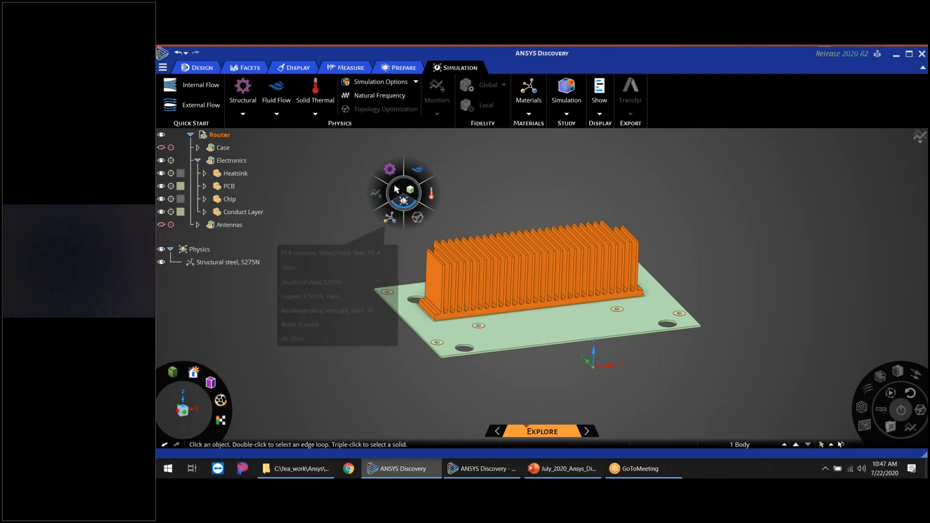
mouse_move(390, 222)
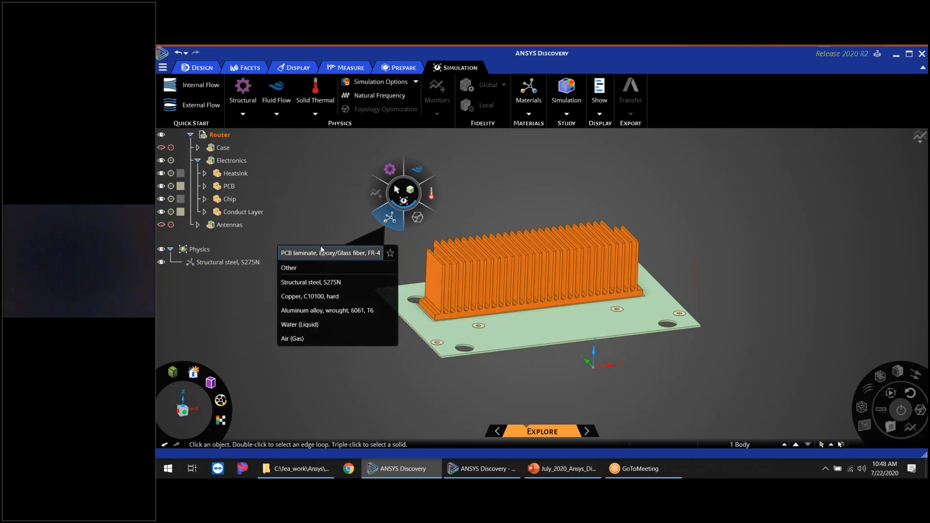
left_click(312, 315)
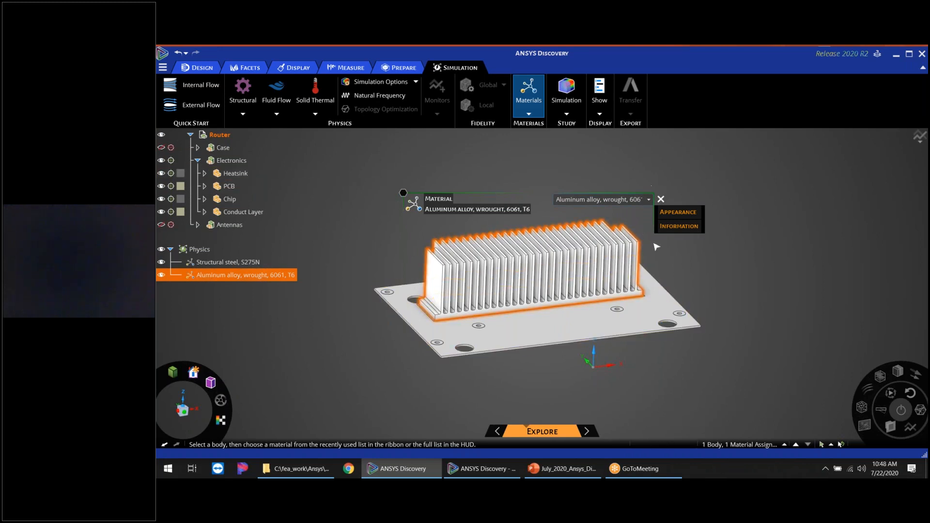
Search the material library for PCB and assign PCB laminate, Epoxy/Glass fiber, FR-4 to the circuit board body
left_click(519, 338)
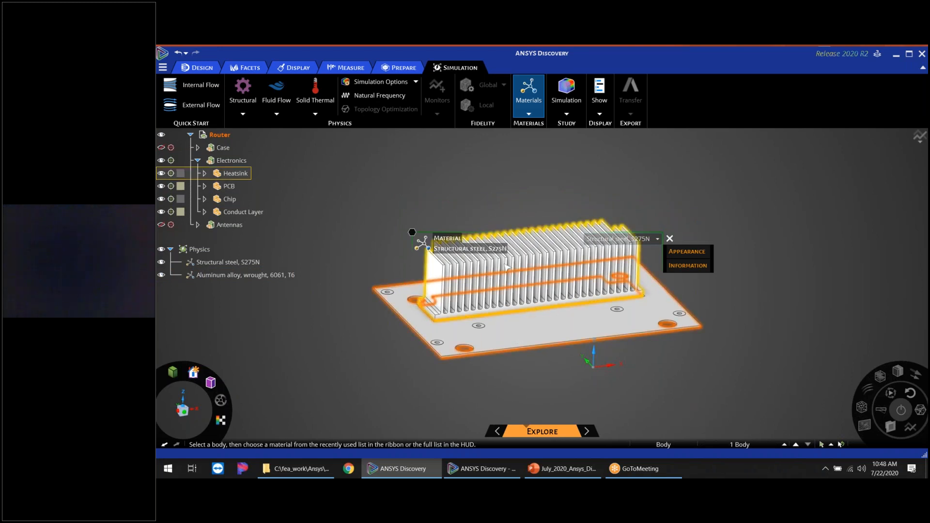
left_click(657, 240)
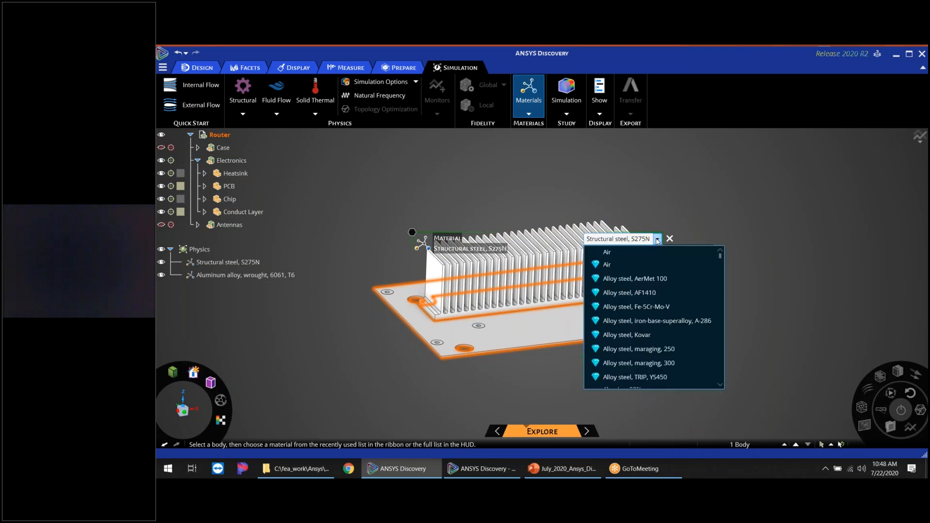
left_click_drag(721, 259, 760, 314)
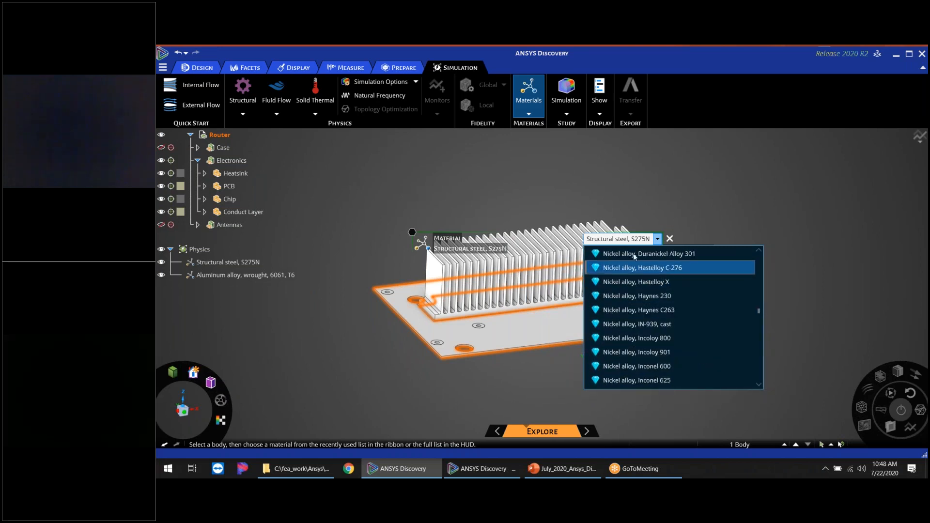
left_click(609, 238)
type("PC")
type("B")
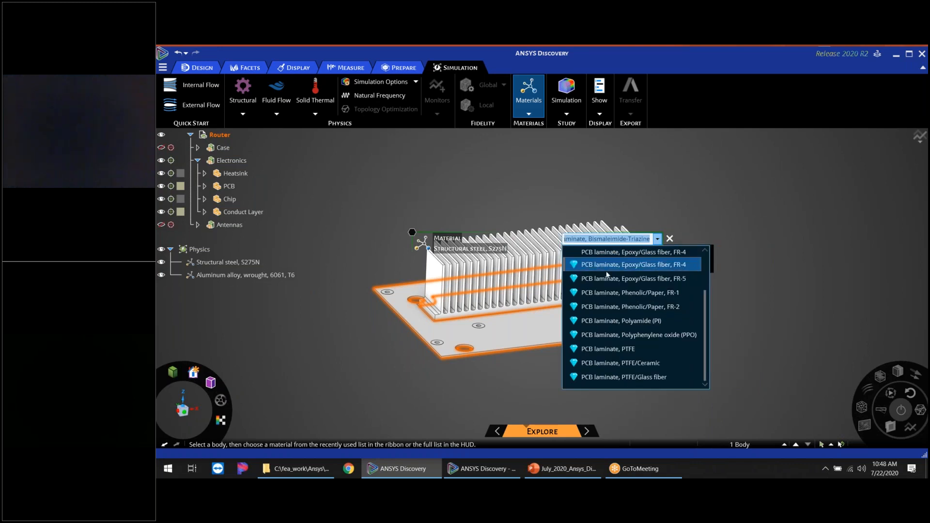
left_click(623, 264)
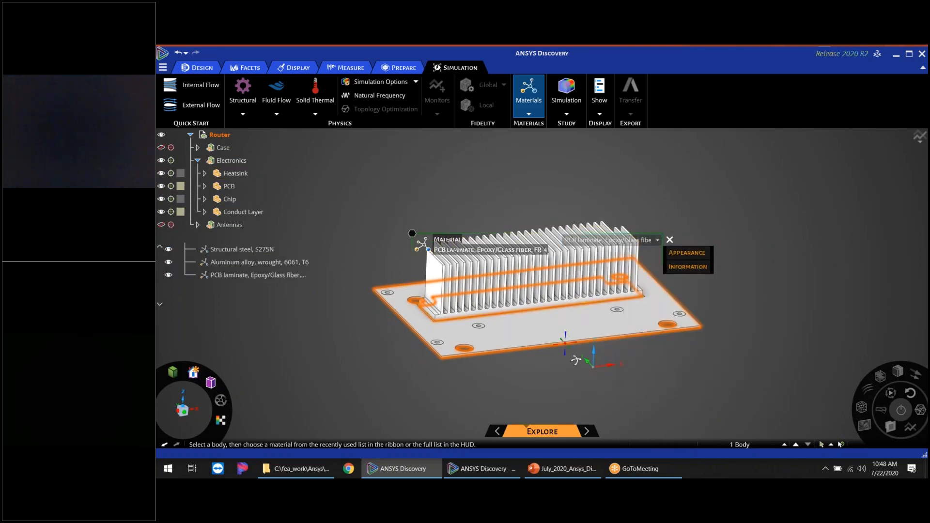
Assign PCB laminate, Epoxy/Glass fiber, FR-4 to the Conduct Layer body on the underside of the board
middle_click_drag(576, 359, 475, 380)
left_click(469, 381)
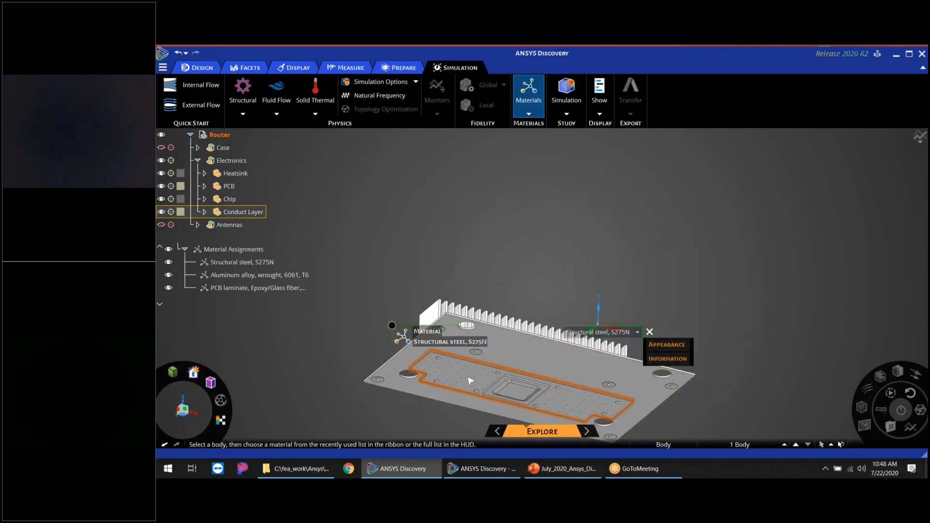
right_click(392, 328)
left_click(378, 349)
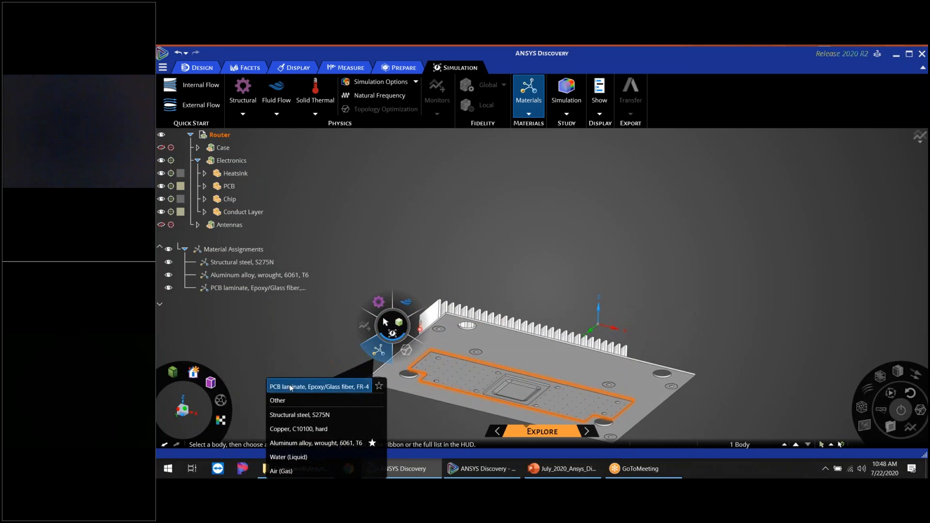
left_click(291, 388)
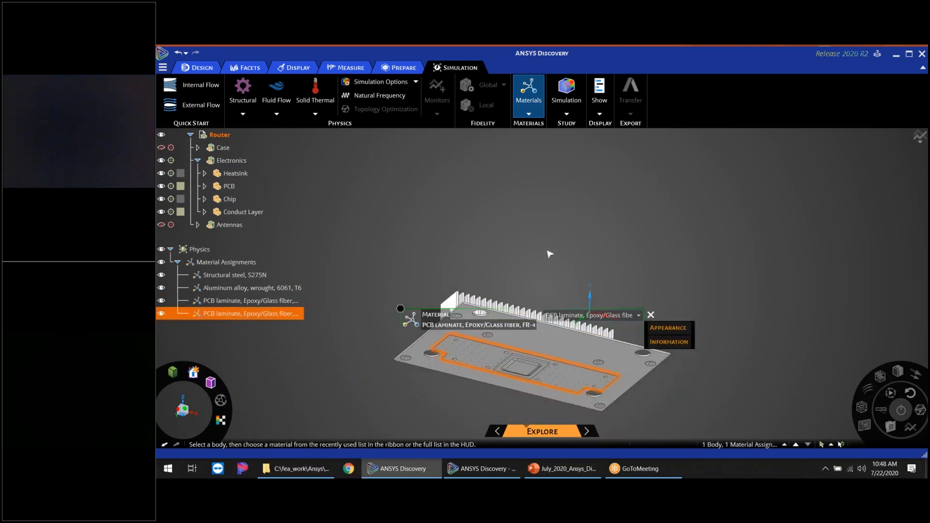
Assign Copper, C10100, hard to the chip body beneath the board and finish the material assignments
scroll(517, 365, "up", 2)
left_click(539, 315)
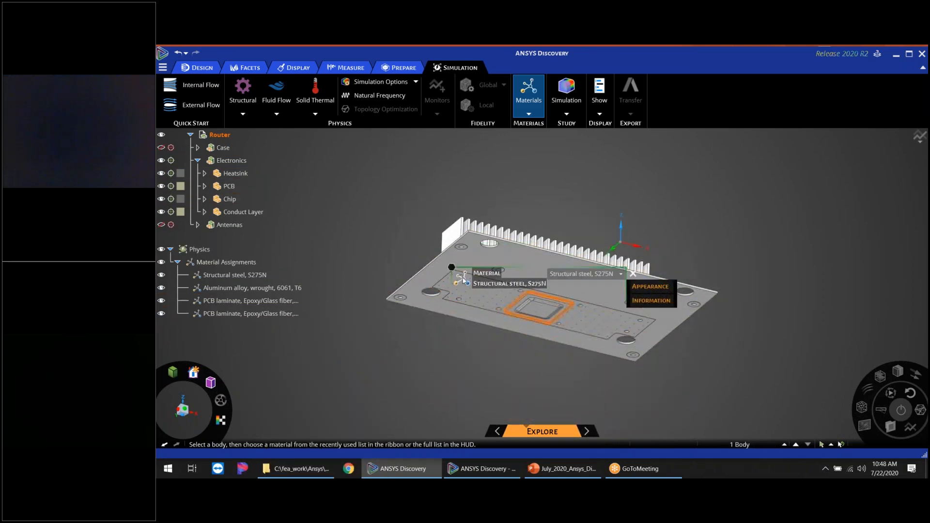
right_click(451, 268)
left_click(438, 292)
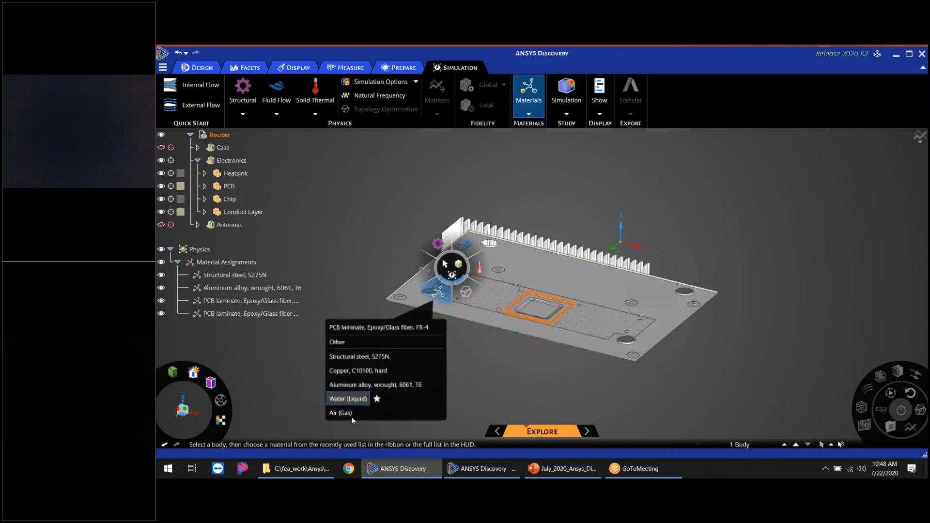
left_click(358, 372)
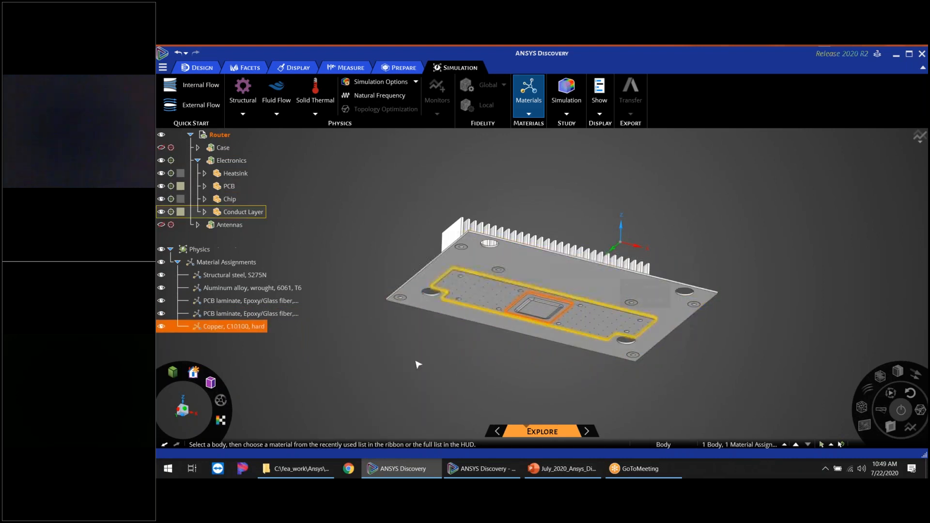
middle_click_drag(584, 207, 579, 284)
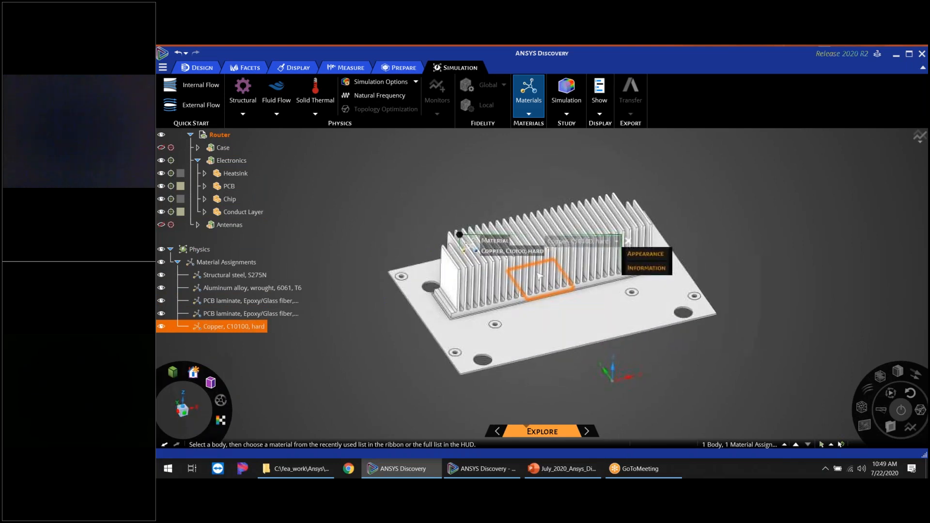
scroll(530, 289, "up", 2)
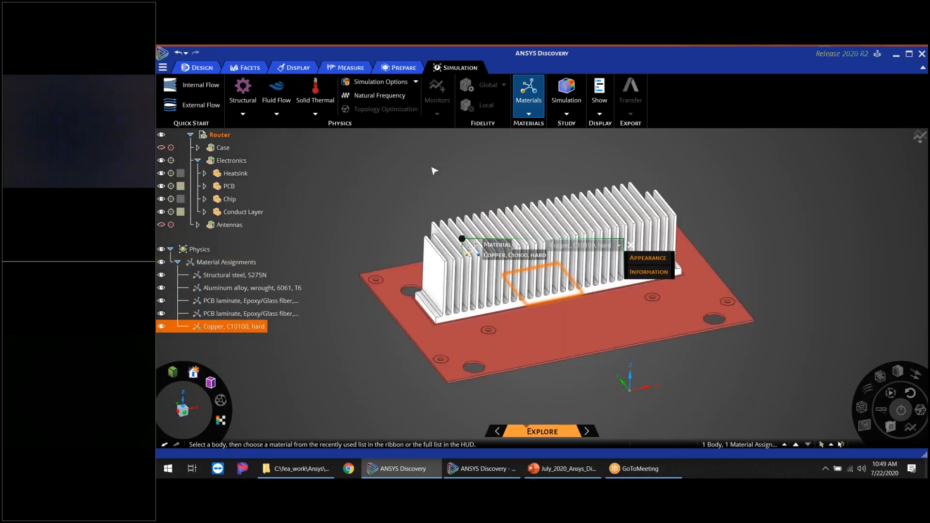
left_click(433, 178)
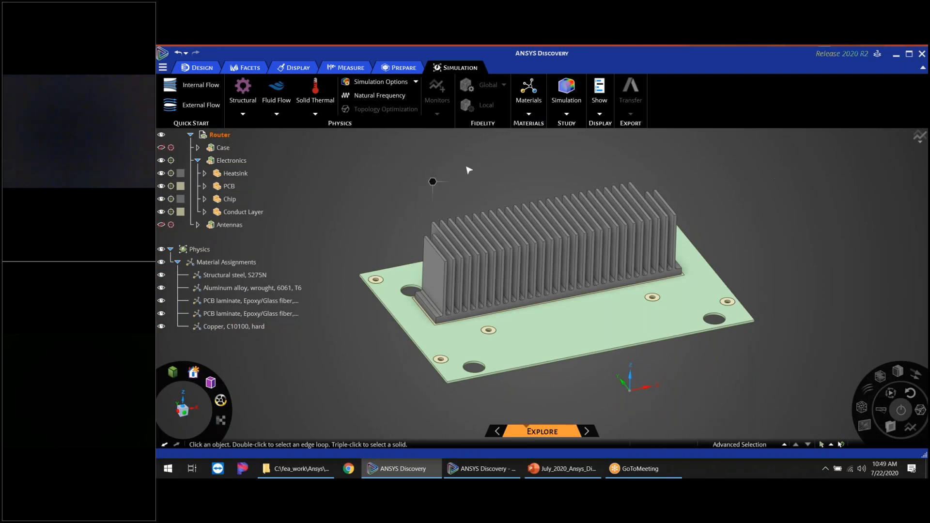
left_click(557, 325)
key("Escape")
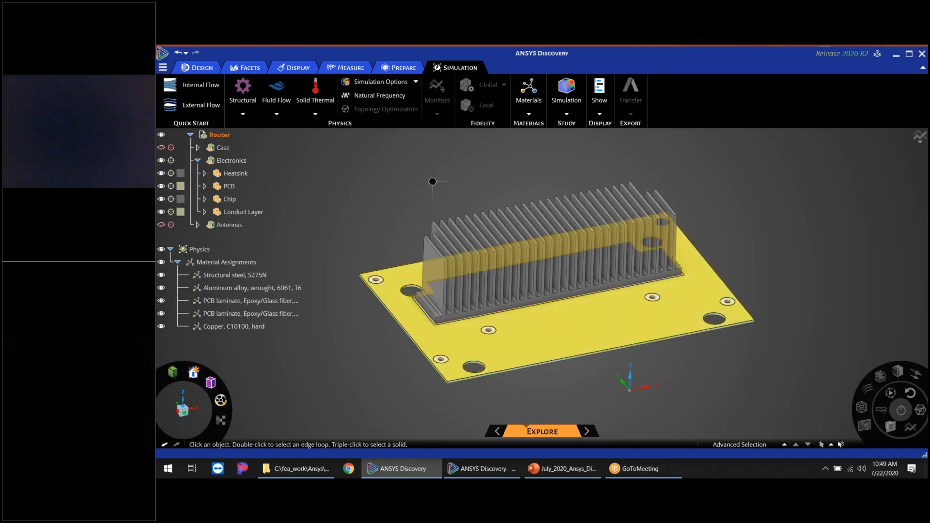
left_click(196, 67)
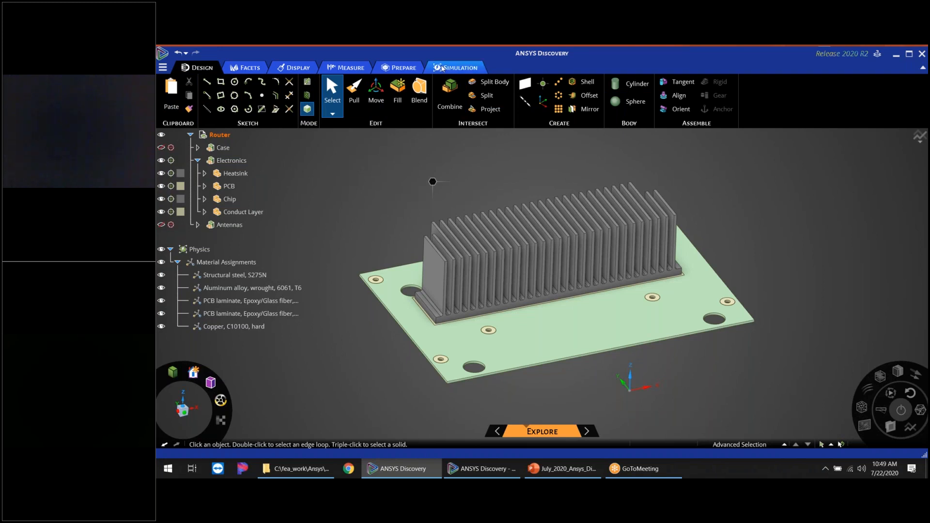
left_click(455, 70)
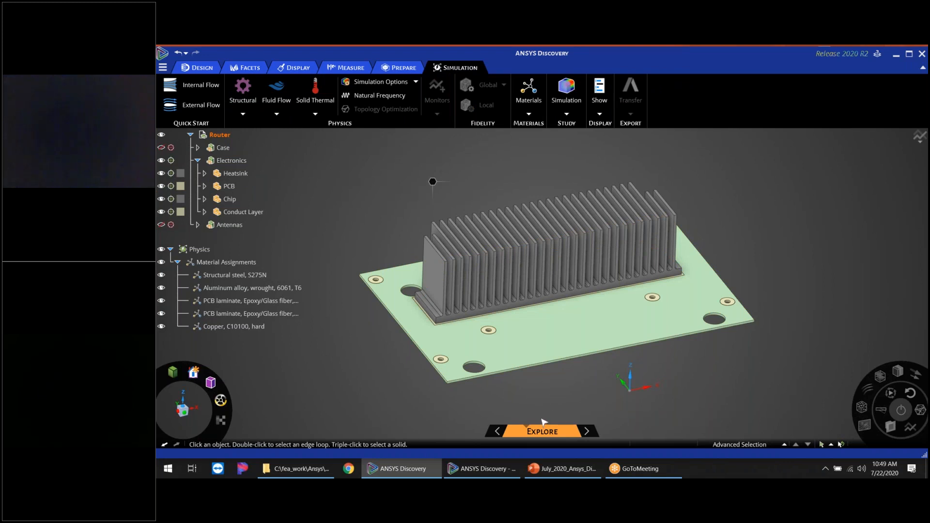
Apply a solid thermal heat condition with a total heat of 25 W to the chip body under the board
mouse_move(576, 300)
middle_mouse_down()
mouse_move(584, 342)
mouse_move(581, 227)
middle_mouse_up()
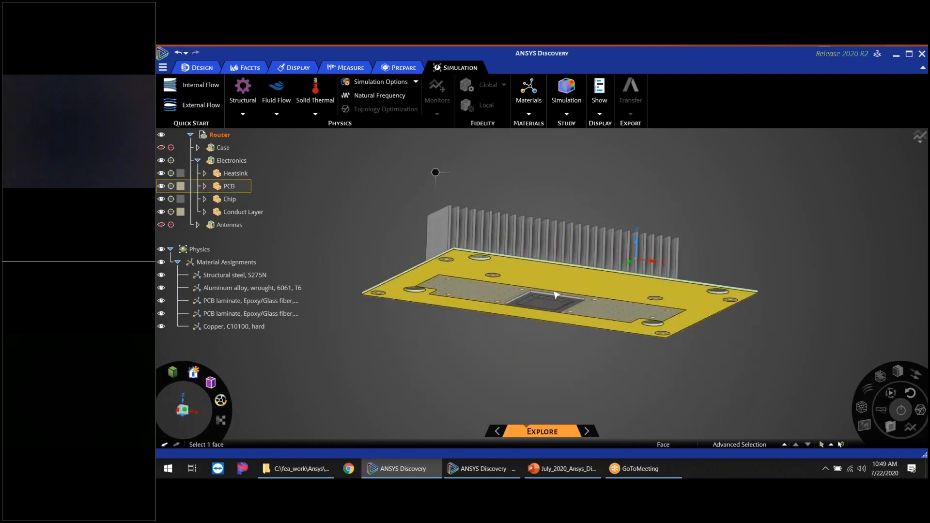
left_click(553, 308)
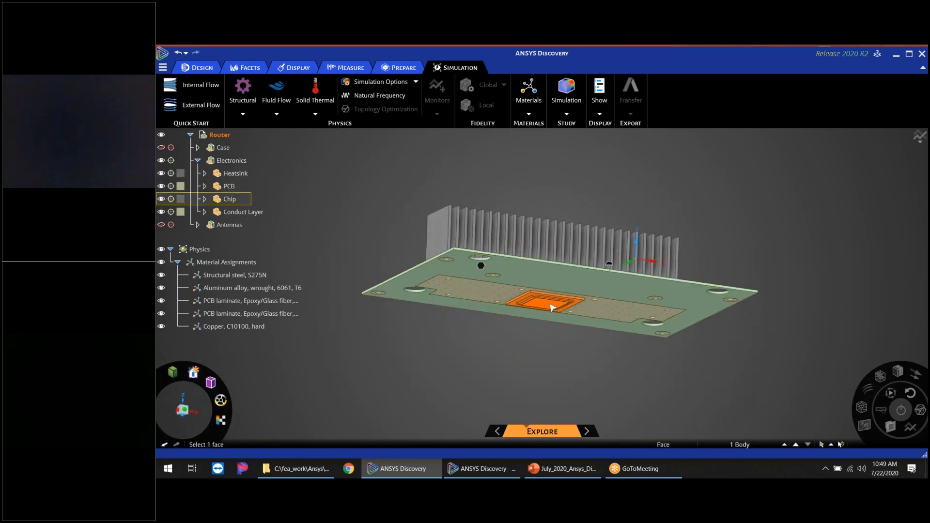
right_click(481, 266)
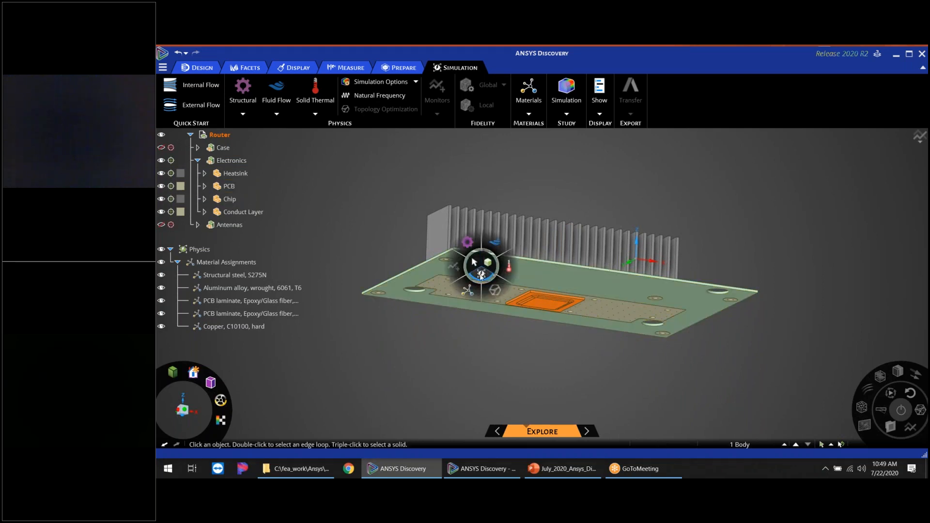
mouse_move(468, 246)
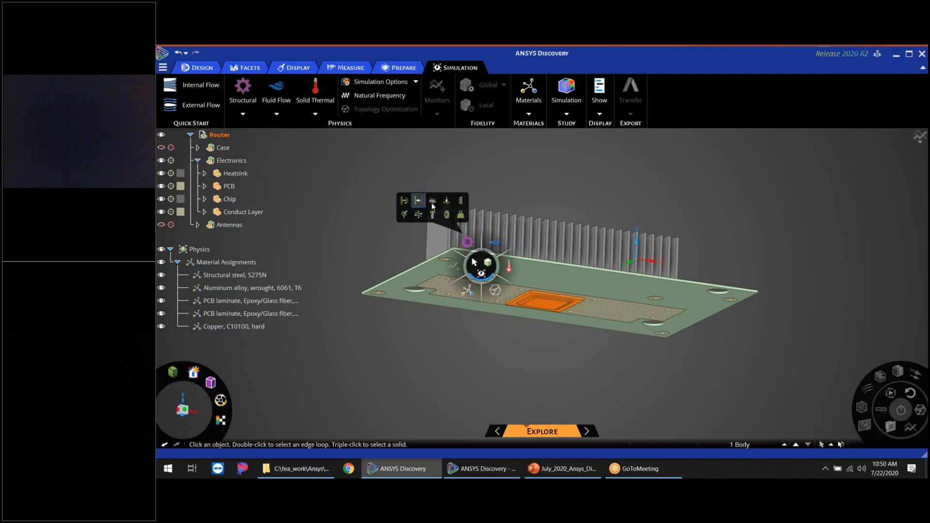
mouse_move(495, 242)
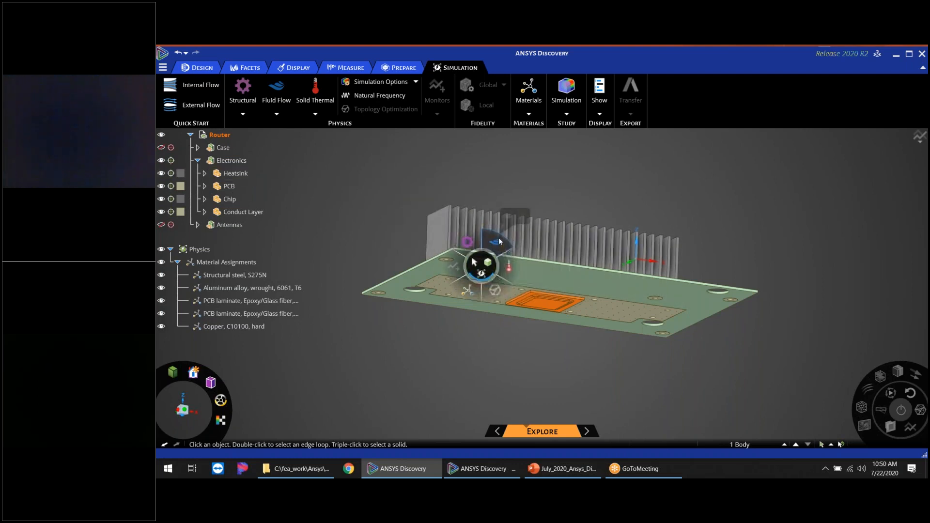
mouse_move(510, 271)
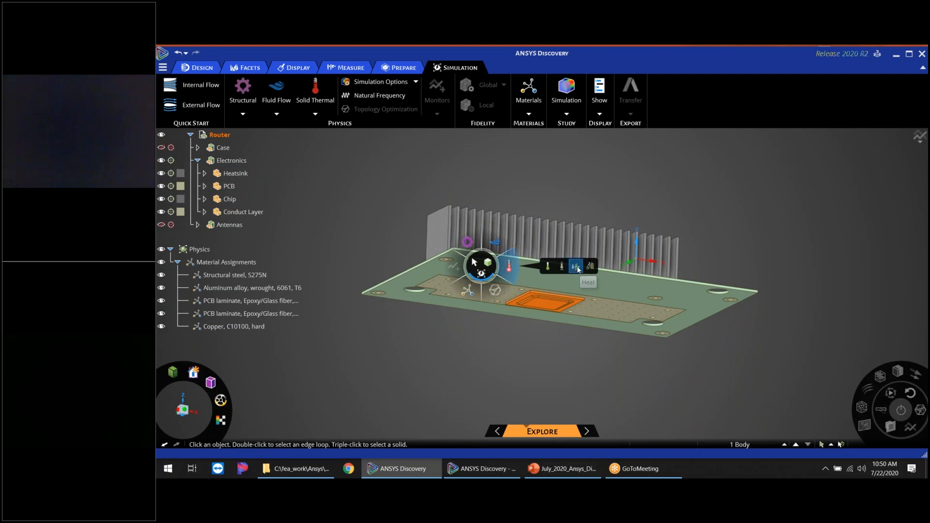
left_click(577, 266)
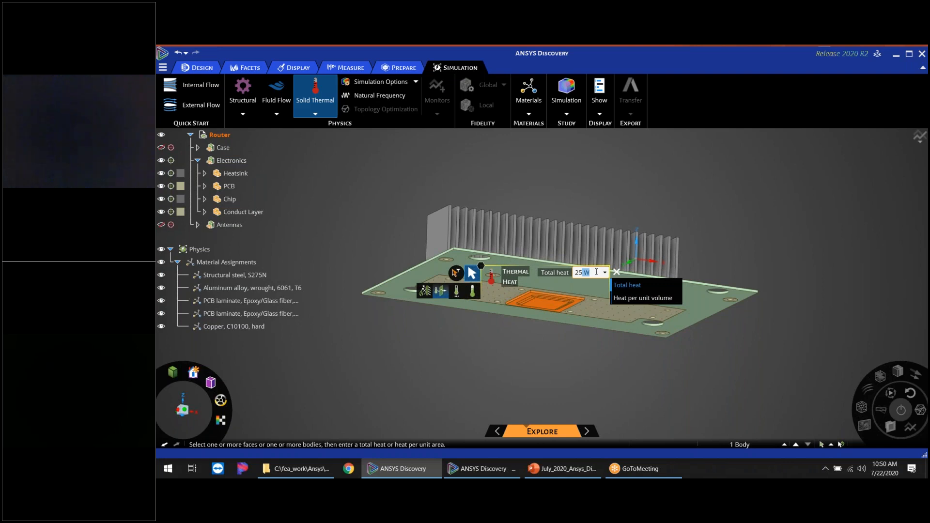
left_click(605, 272)
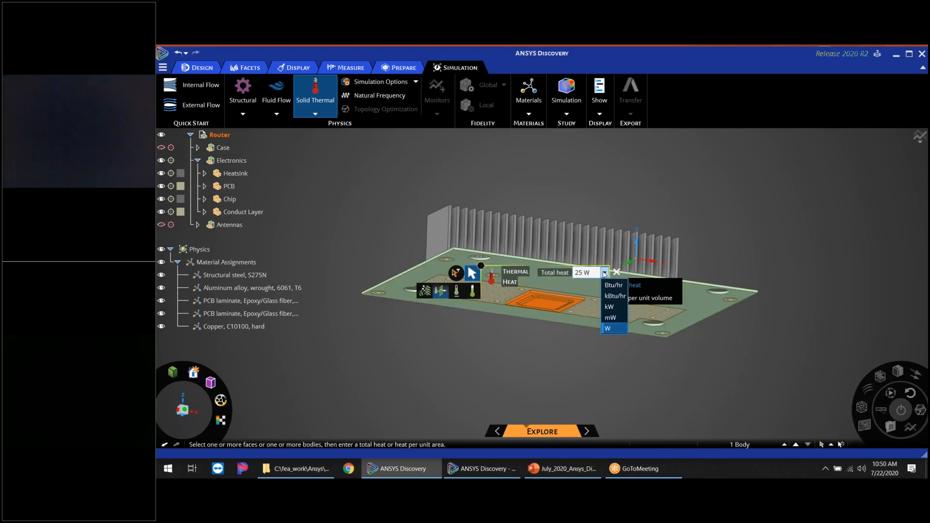
left_click(611, 328)
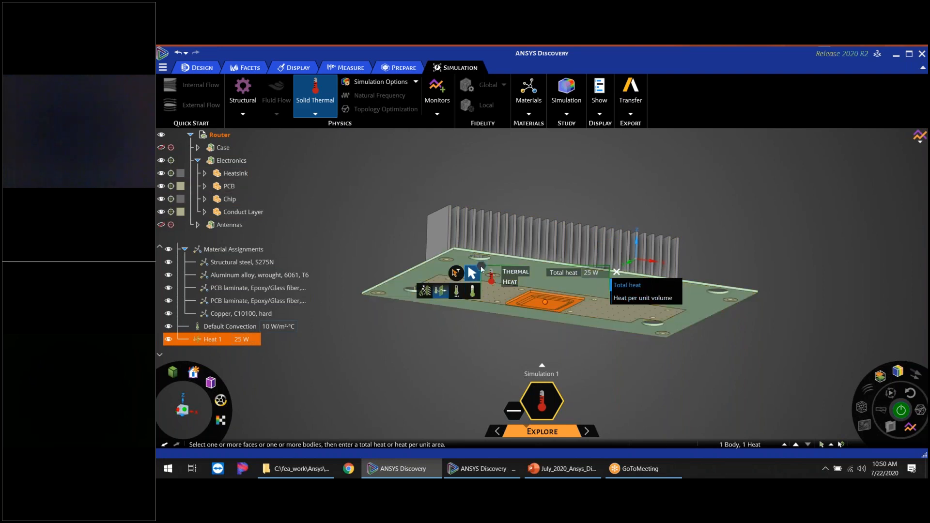
right_click(481, 269)
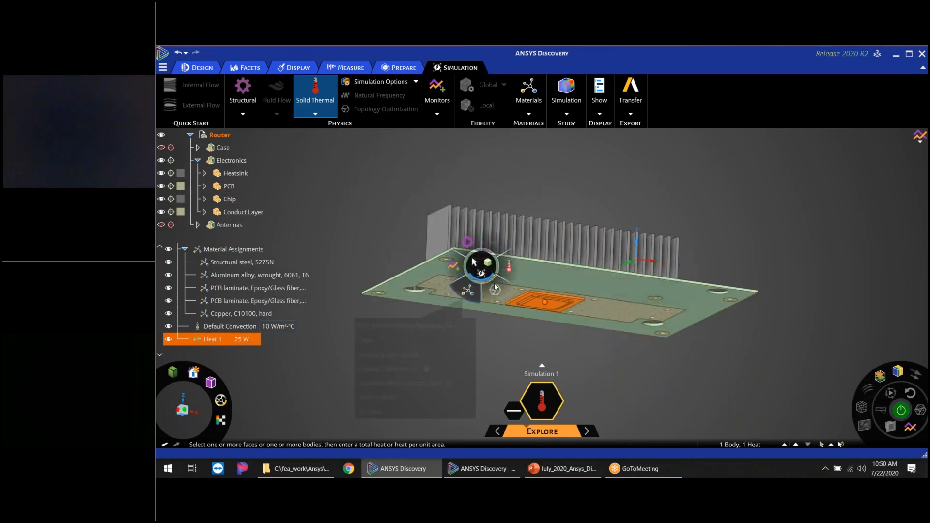
mouse_move(468, 290)
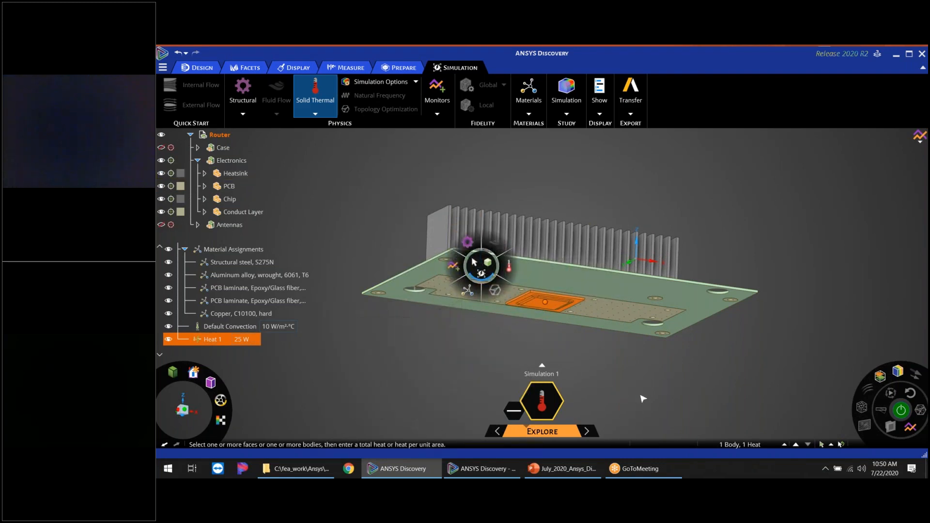
key("Escape")
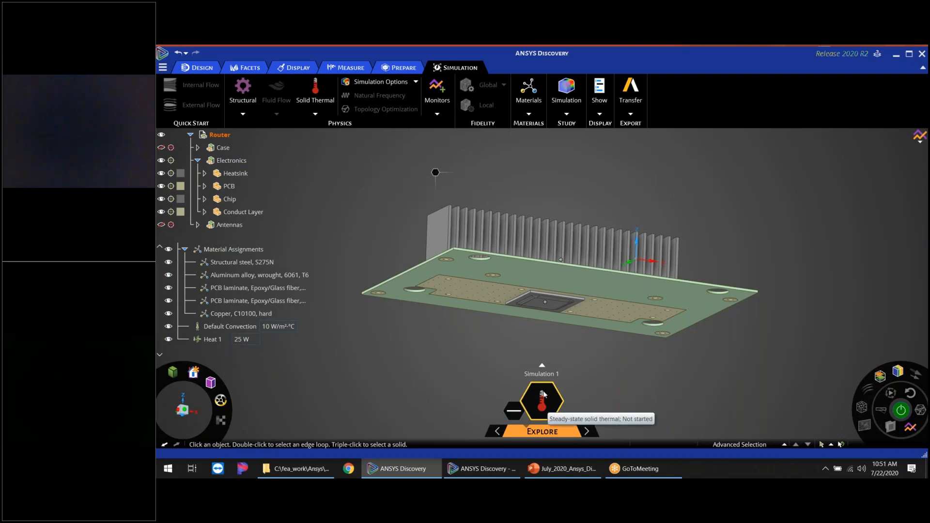
Solve the solid thermal simulation in Explore and view the temperature results on the heatsink side of the board
mouse_move(533, 434)
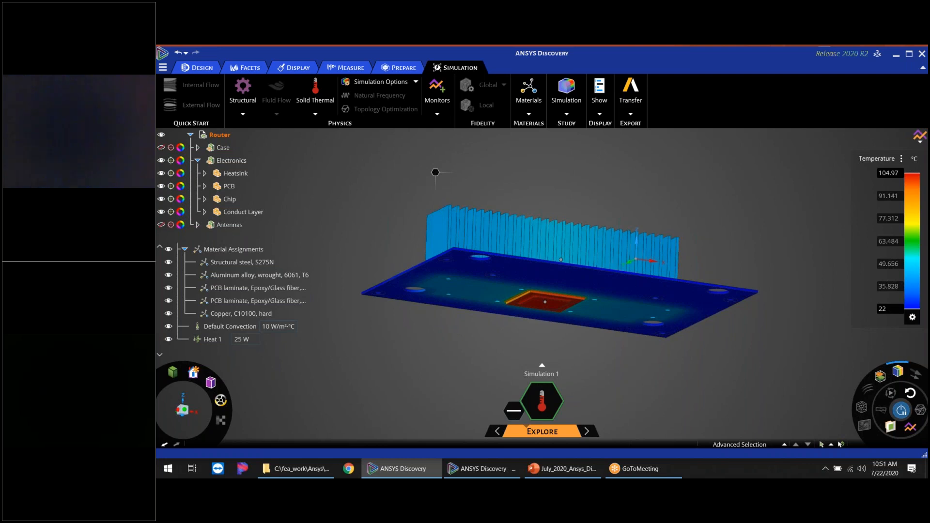
middle_click_drag(572, 216, 590, 286)
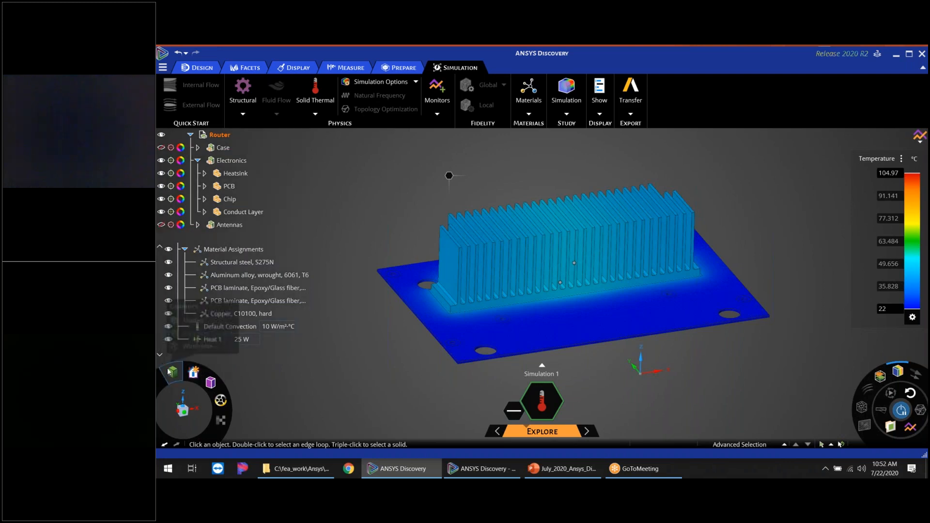
mouse_move(173, 373)
mouse_move(205, 379)
mouse_move(173, 373)
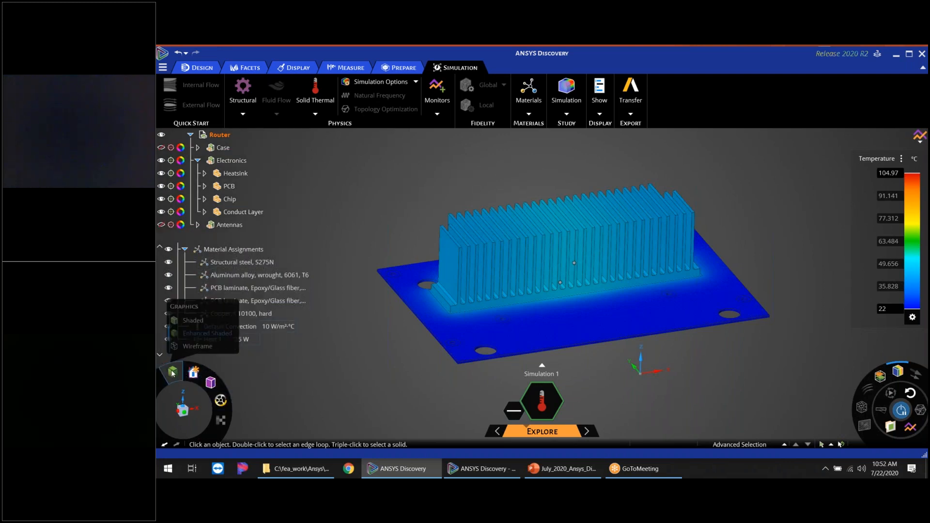
mouse_move(208, 383)
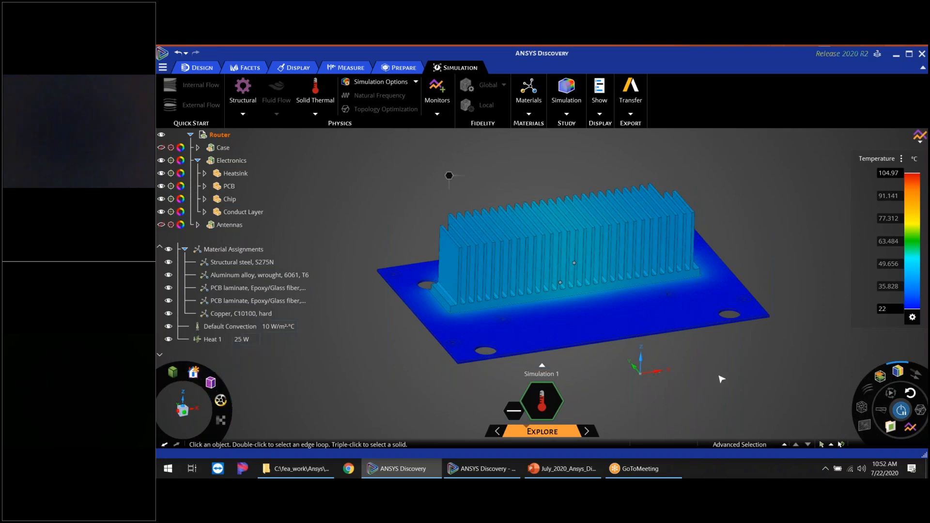
mouse_move(899, 373)
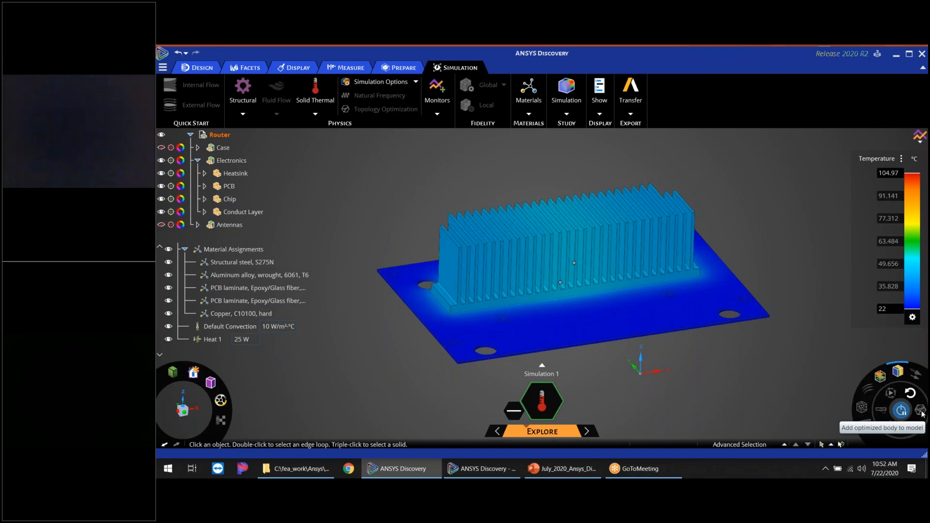
mouse_move(555, 435)
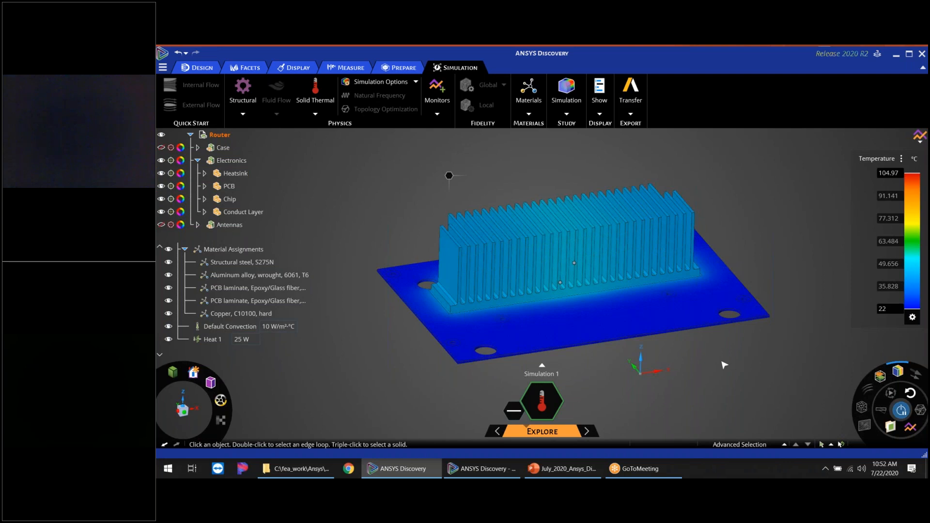
Shift the temperature legend slightly lower beside the model and collapse the physics conditions in the model tree
middle_click_drag(711, 361, 693, 356, "shift")
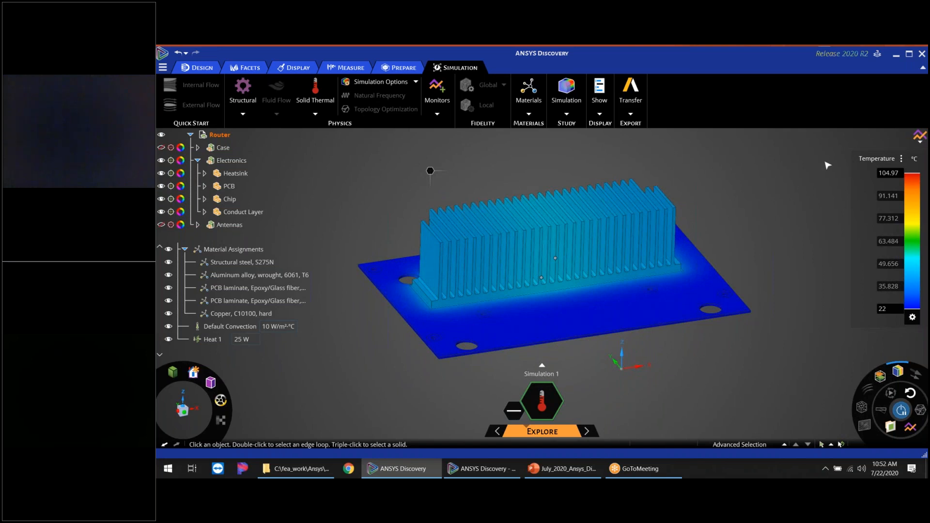
left_click_drag(872, 159, 871, 179)
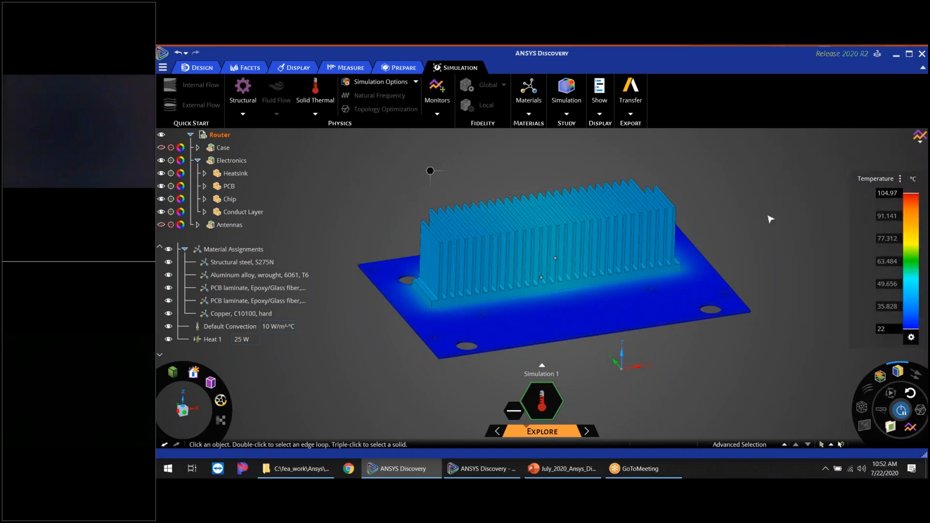
scroll(195, 256, "up", 1)
left_click(177, 249)
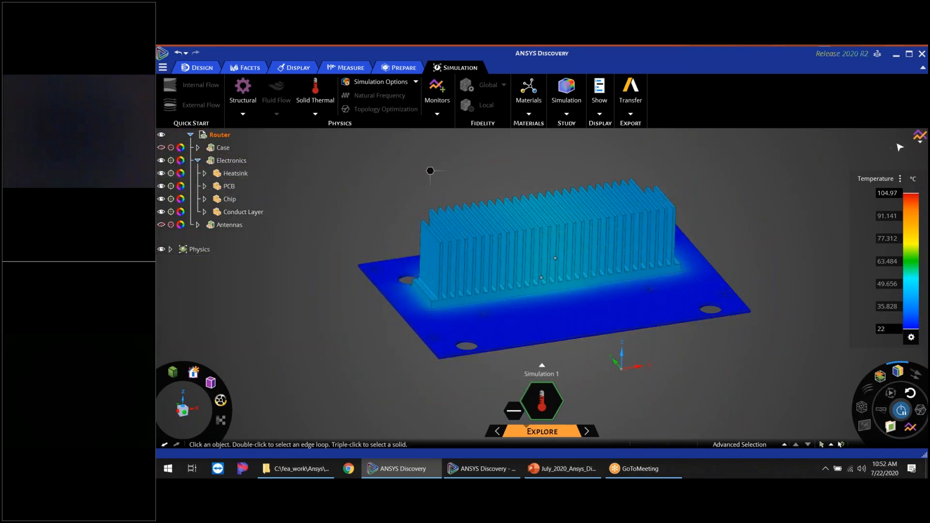
Display the Max. Temperature monitor's chart and place it next to the temperature legend, clear of the heatsink
left_click(919, 140)
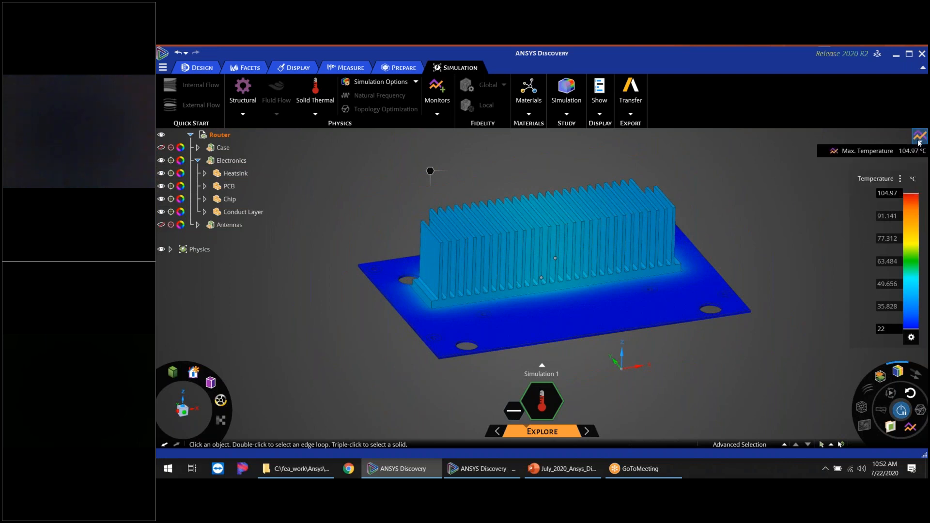
left_click(870, 154)
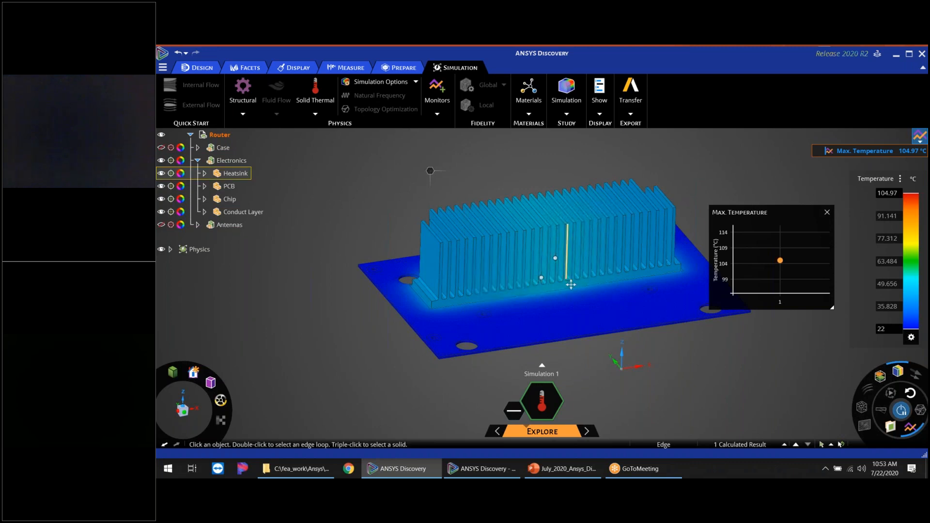
left_click_drag(781, 213, 715, 151)
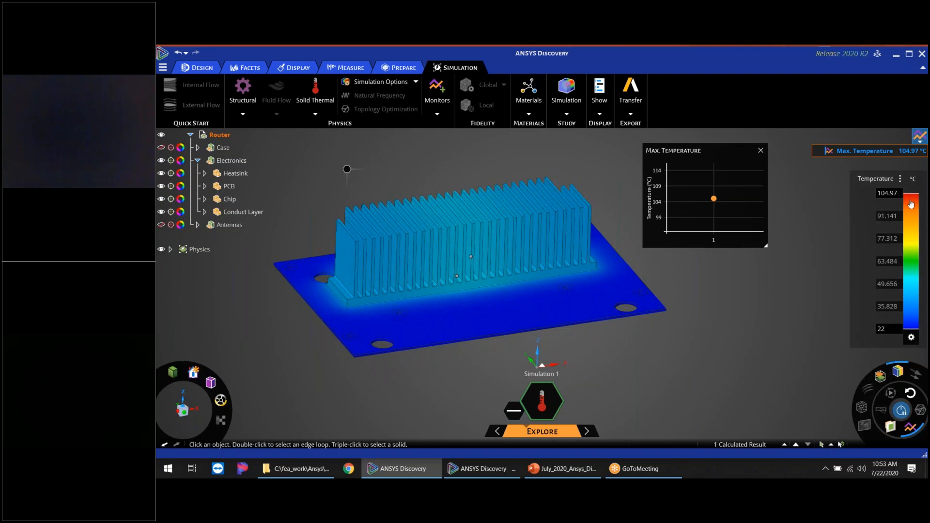
middle_click_drag(609, 353, 610, 277)
middle_click_drag(542, 302, 521, 251)
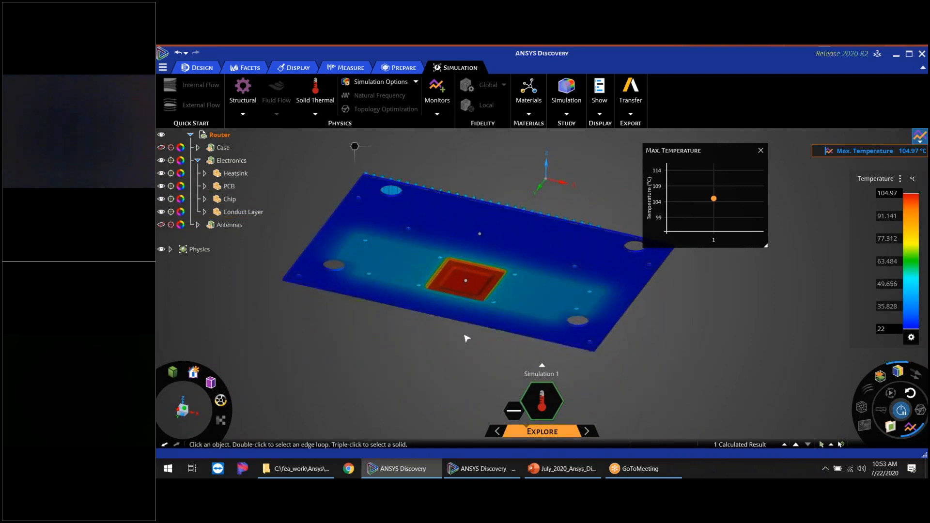
middle_click_drag(460, 298, 516, 315)
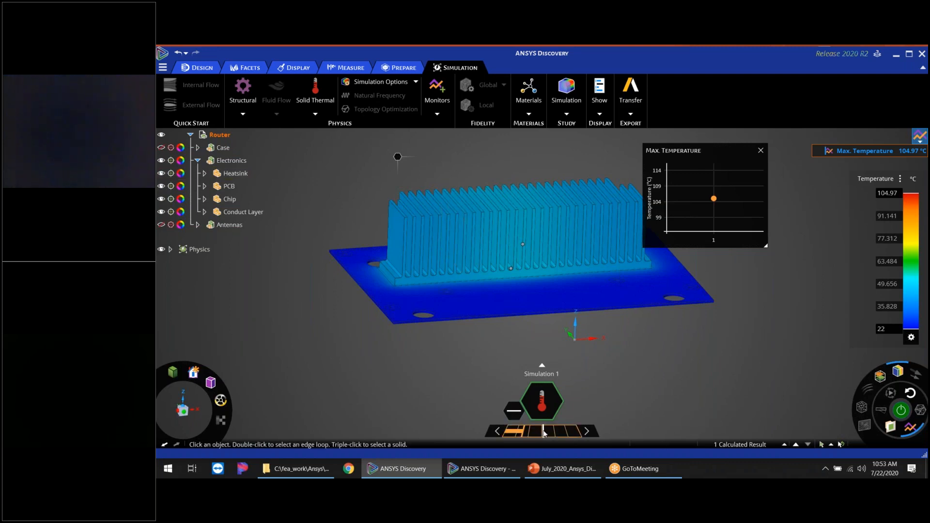
left_click_drag(728, 152, 765, 148)
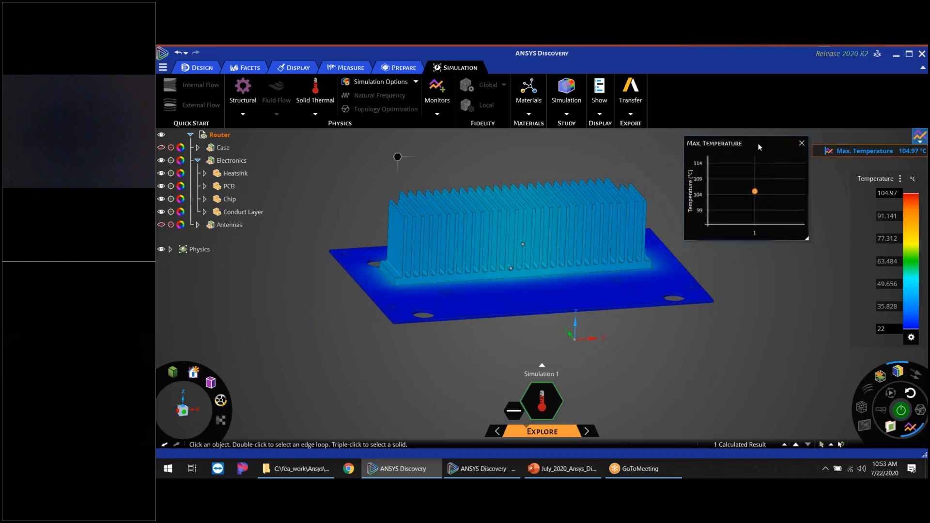
Make the Case and Antennas components visible together with the electronics
scroll(494, 253, "up", 3)
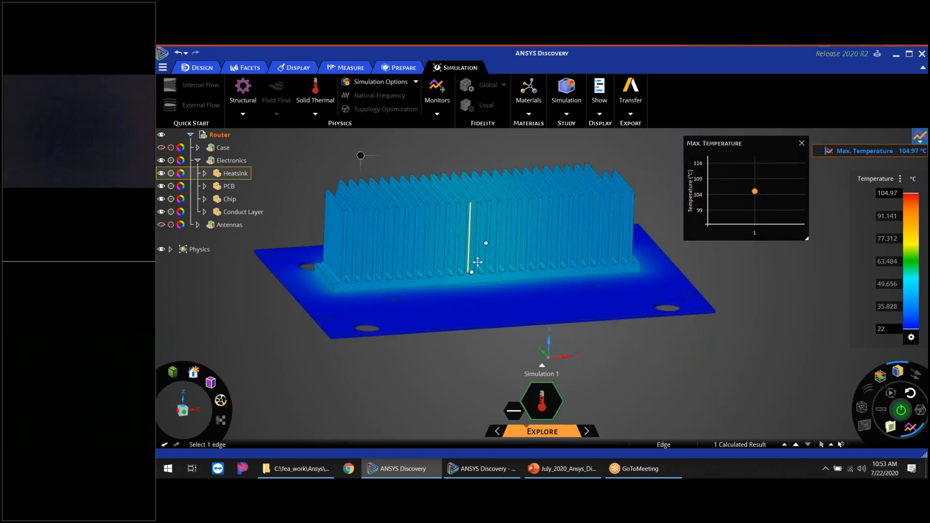
middle_click_drag(473, 259, 482, 263, "shift")
mouse_move(538, 433)
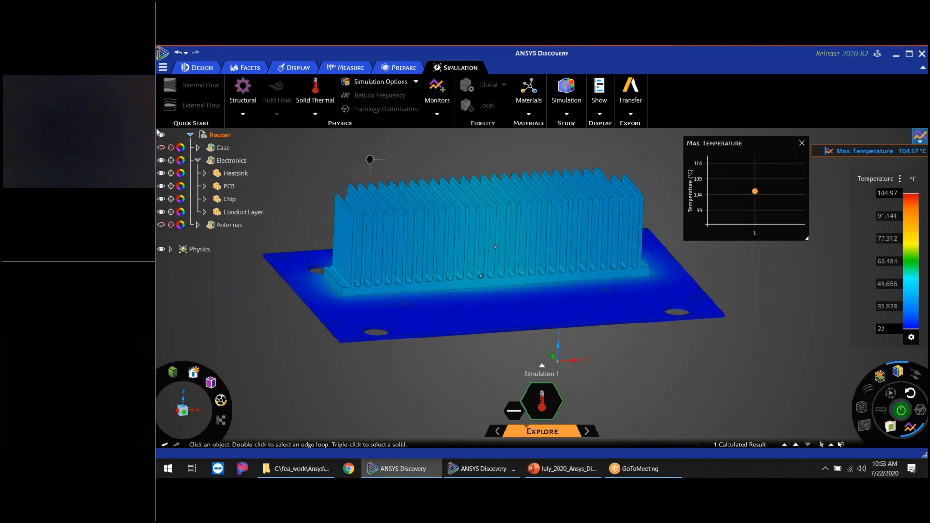
left_click(163, 148)
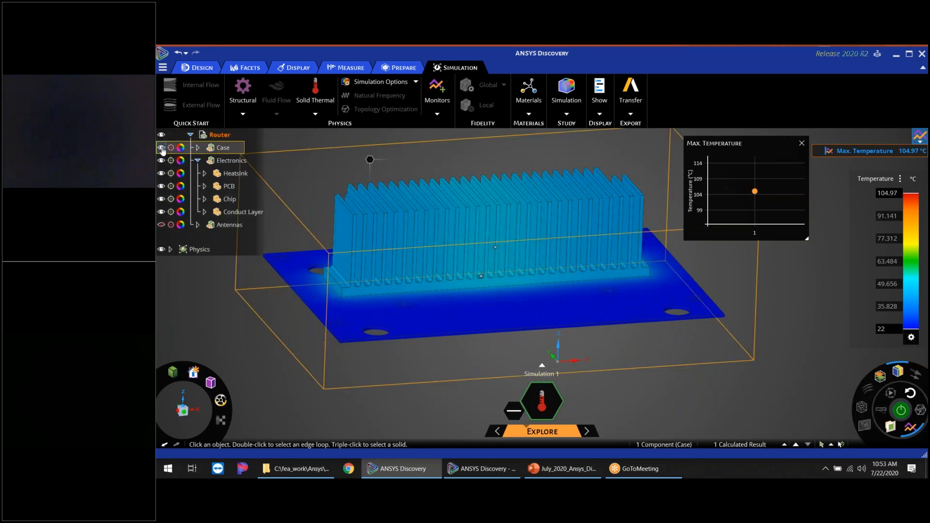
left_click(162, 148)
left_click(178, 237)
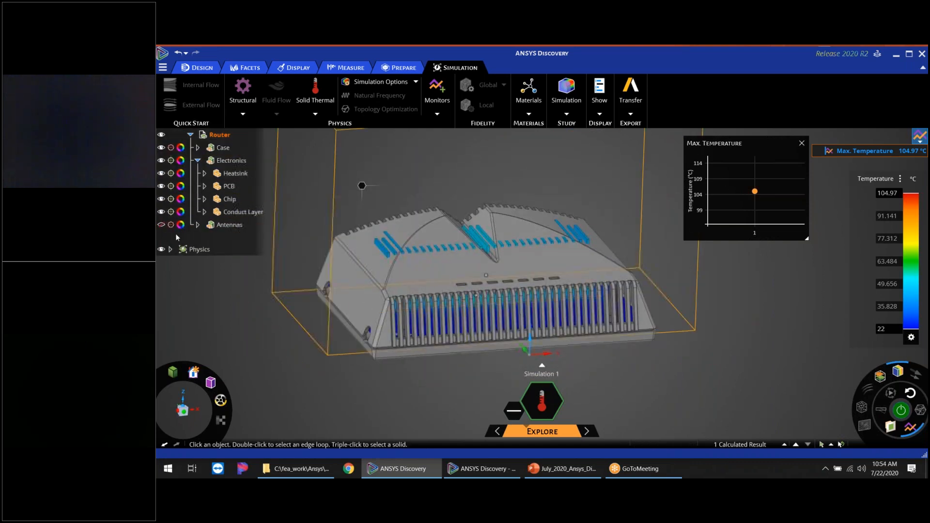
left_click(162, 225)
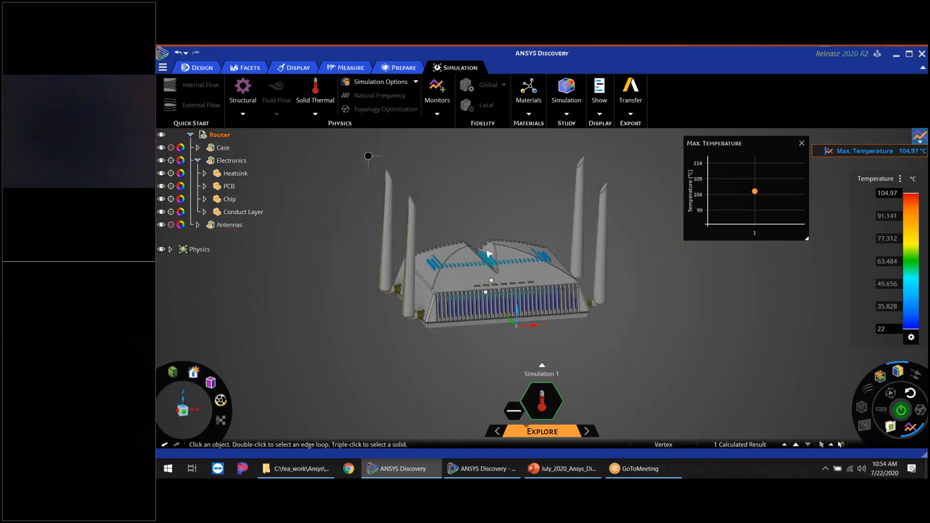
Examine the router case's top surface and front vents to check how the heatsink fits inside the enclosure
scroll(489, 256, "up", 4)
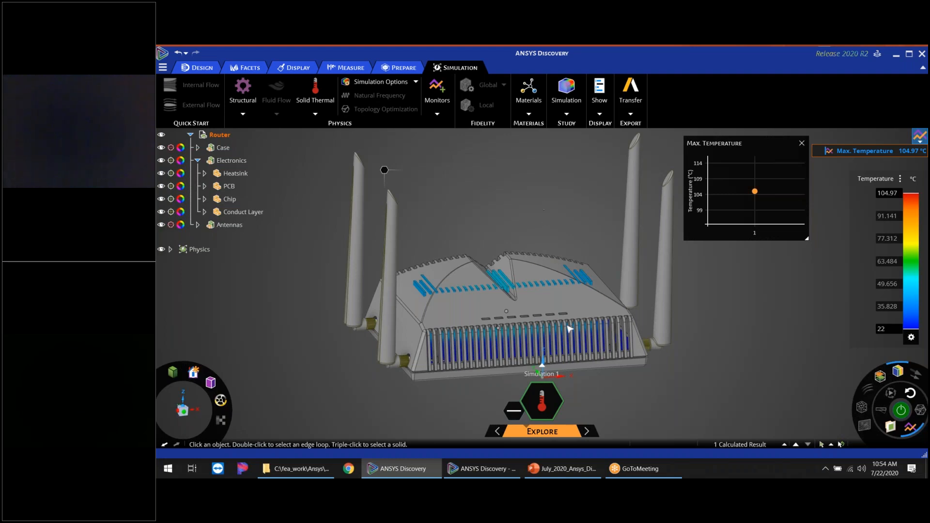
scroll(488, 345, "up", 5)
middle_click_drag(458, 331, 490, 330)
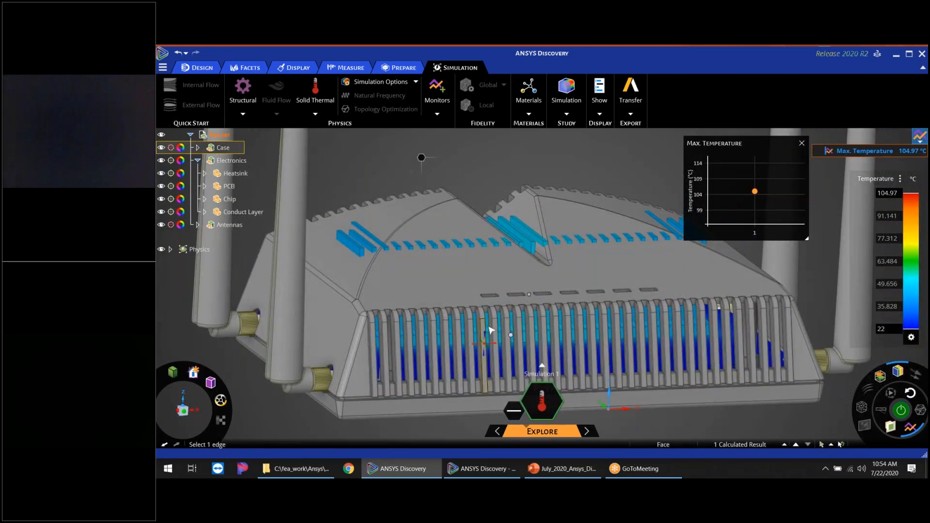
scroll(491, 330, "down", 4)
middle_click_drag(508, 297, 500, 305)
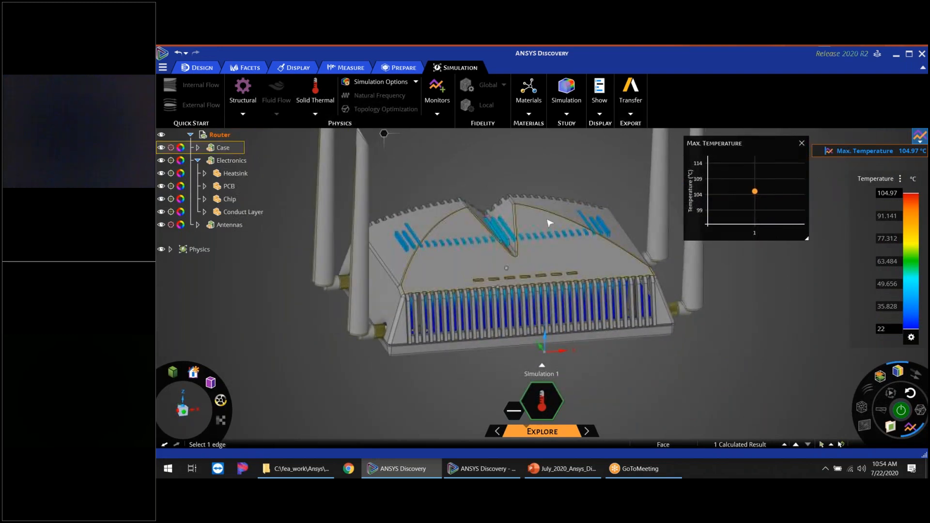
scroll(529, 224, "up", 3)
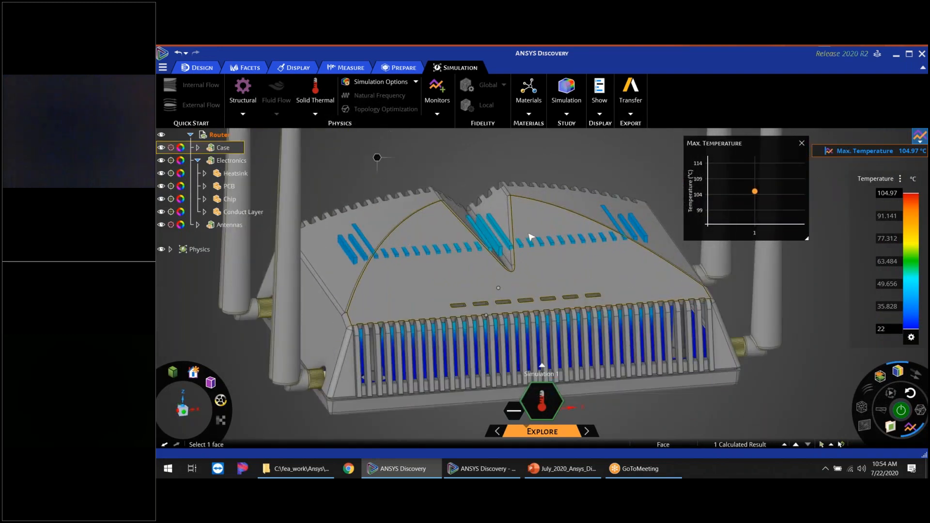
scroll(506, 266, "down", 2)
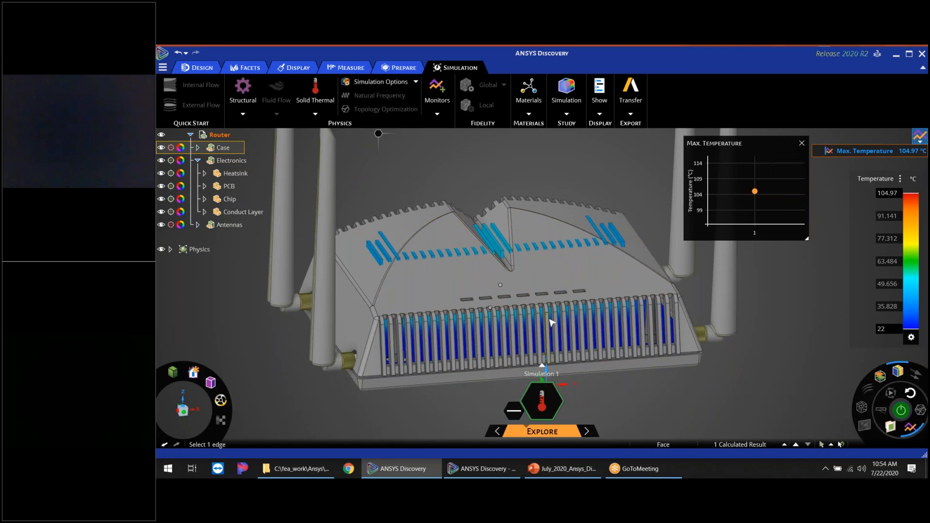
scroll(587, 242, "down", 3)
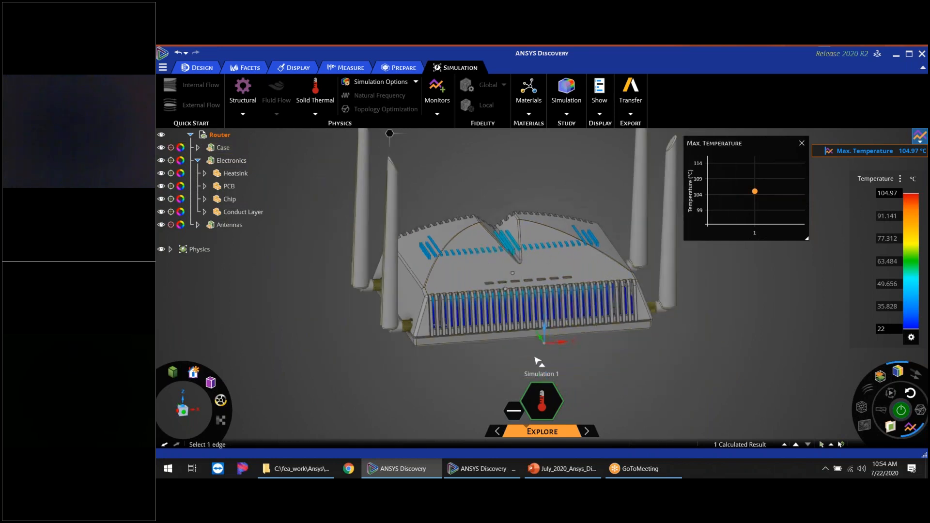
Section the router with a plane moved inside the case and examine the heatsink and board in the cut enclosure
middle_click_drag(496, 356, 527, 359)
key("x")
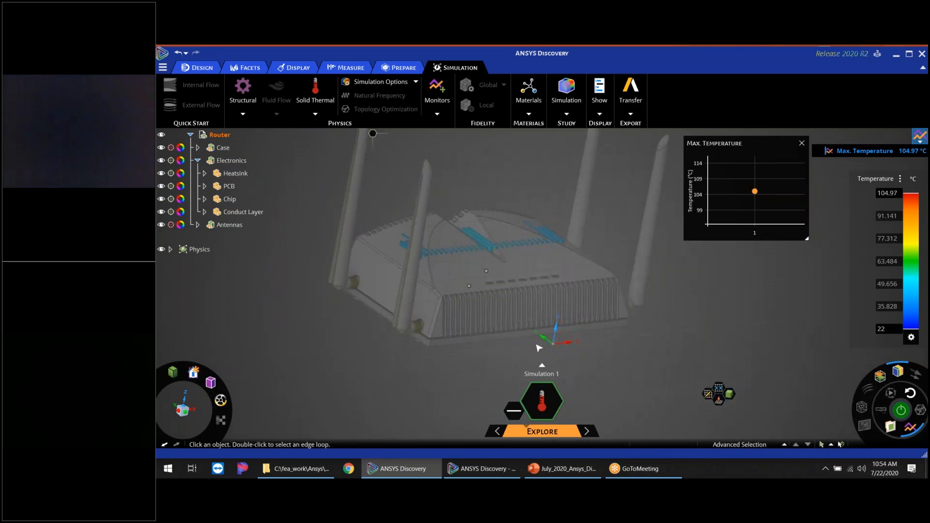
left_click(720, 399)
left_click_drag(537, 335, 482, 291)
key("Escape")
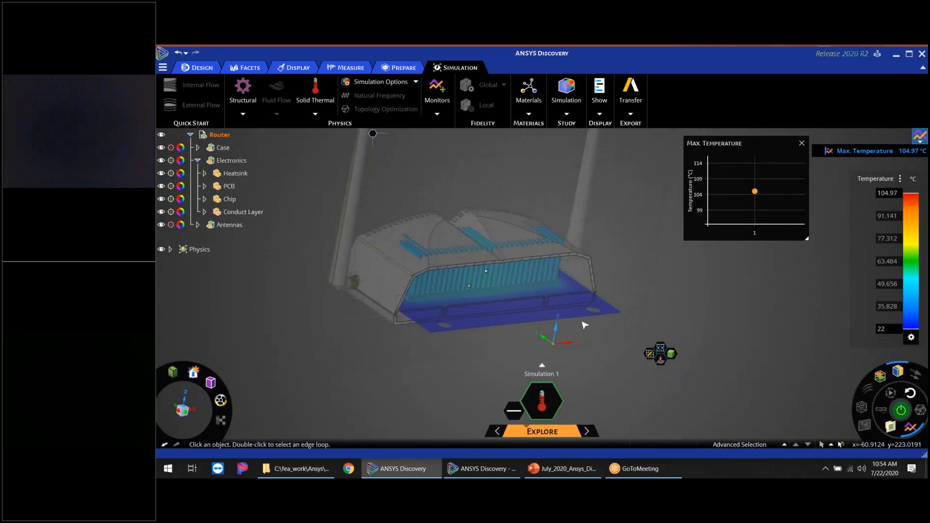
middle_click_drag(561, 315, 465, 262)
scroll(443, 260, "up", 6)
scroll(549, 297, "down", 5)
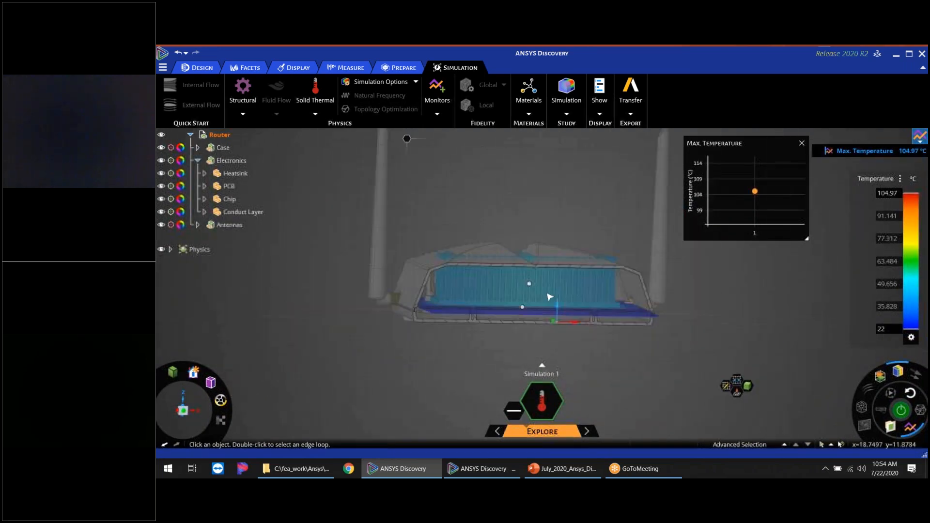
Select the top face of the middle heatsink fin protruding at the notch in the case top
middle_click_drag(550, 297, 527, 224)
scroll(526, 226, "up", 6)
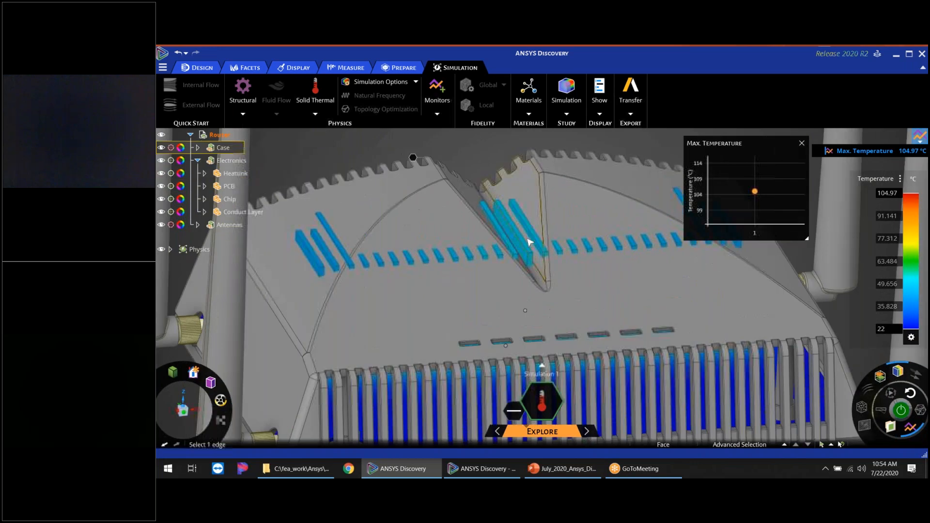
left_click(516, 241)
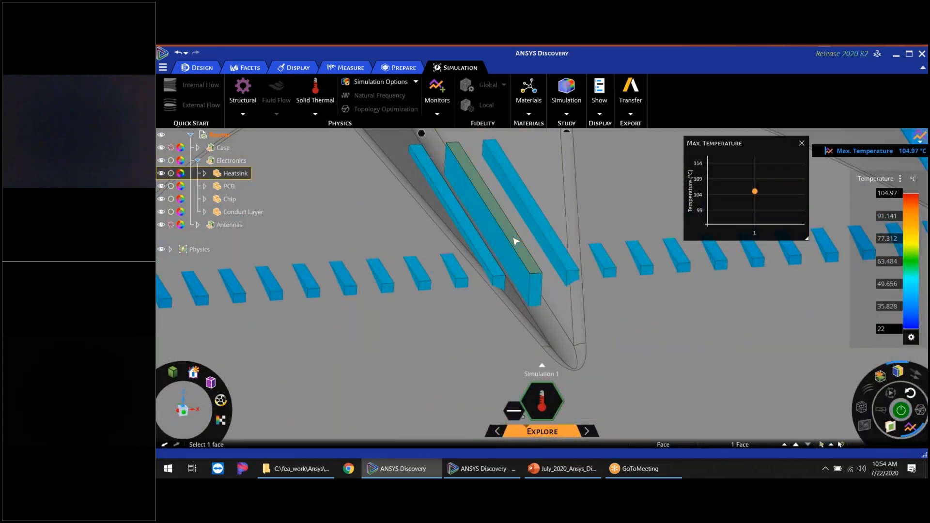
scroll(528, 239, "down", 6)
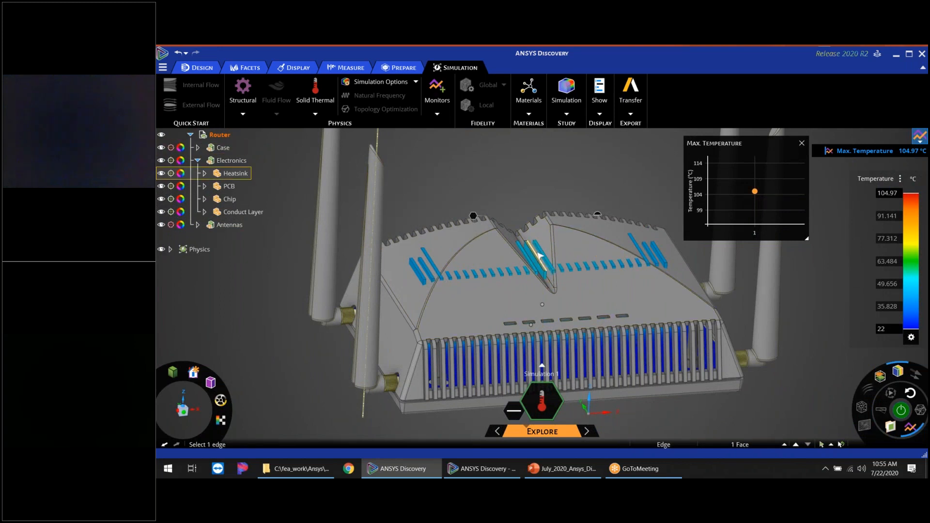
Extend the selection to all coincident top faces of the heatsink fins using PowerSelect
mouse_move(743, 446)
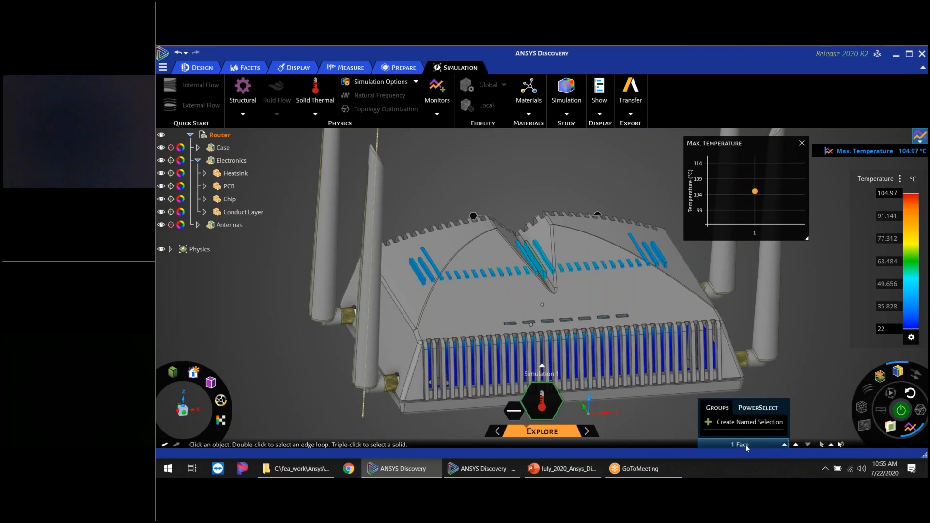
left_click(757, 407)
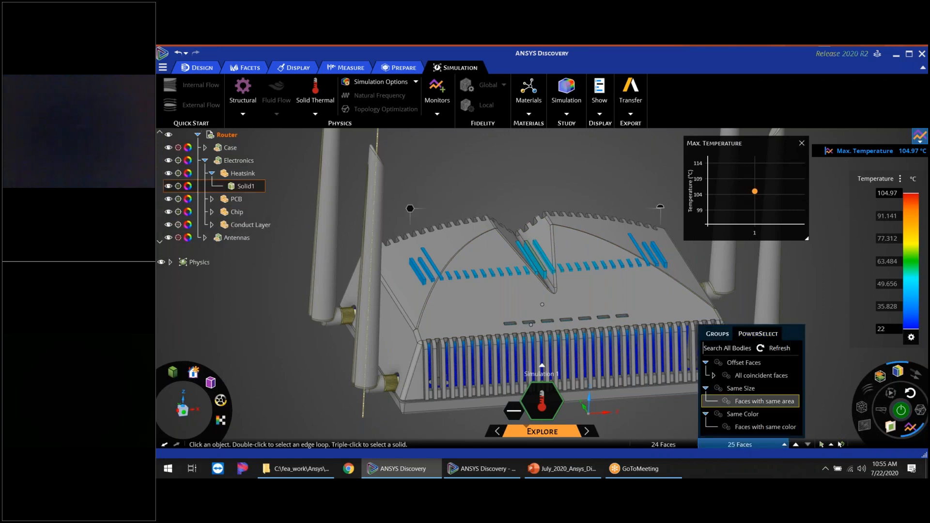
left_click(756, 376)
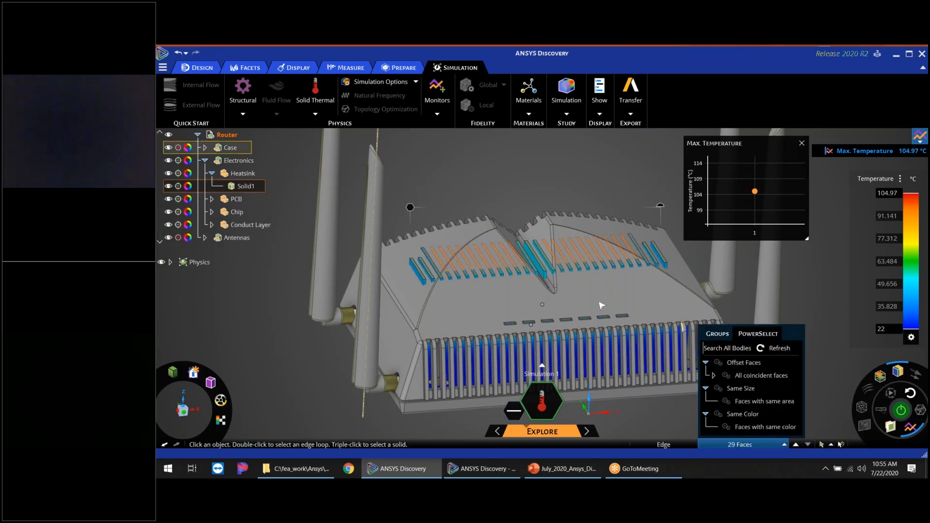
middle_click_drag(603, 308, 549, 353)
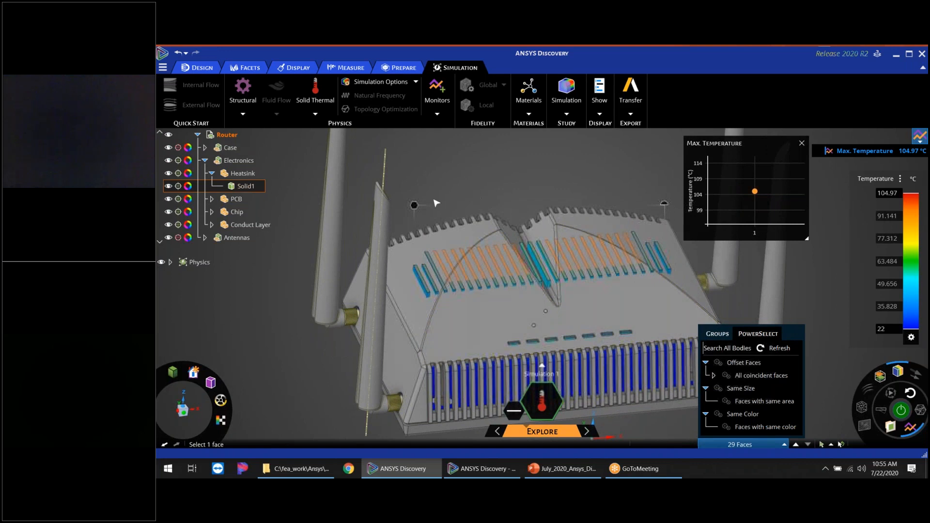
Pull the selected heatsink fin top faces down about 12 mm so the fins sit inside the case
right_click(415, 208)
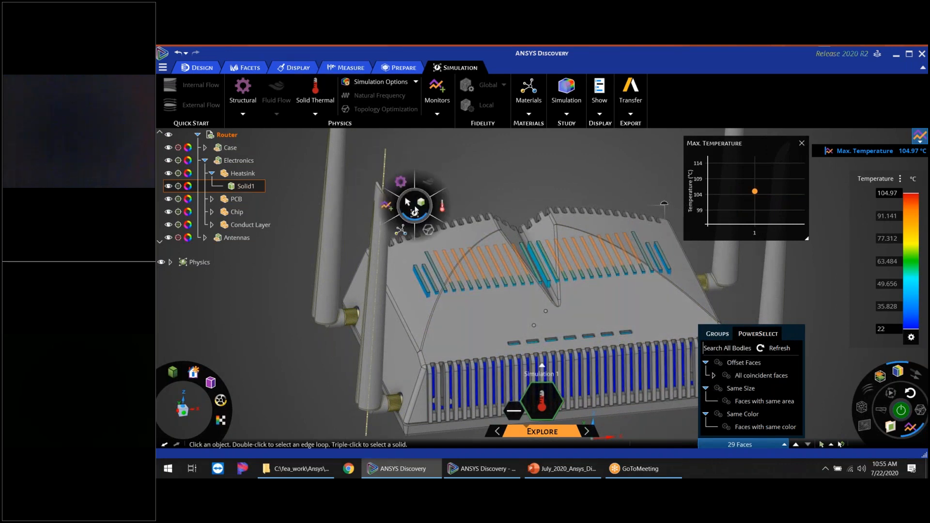
left_click(413, 211)
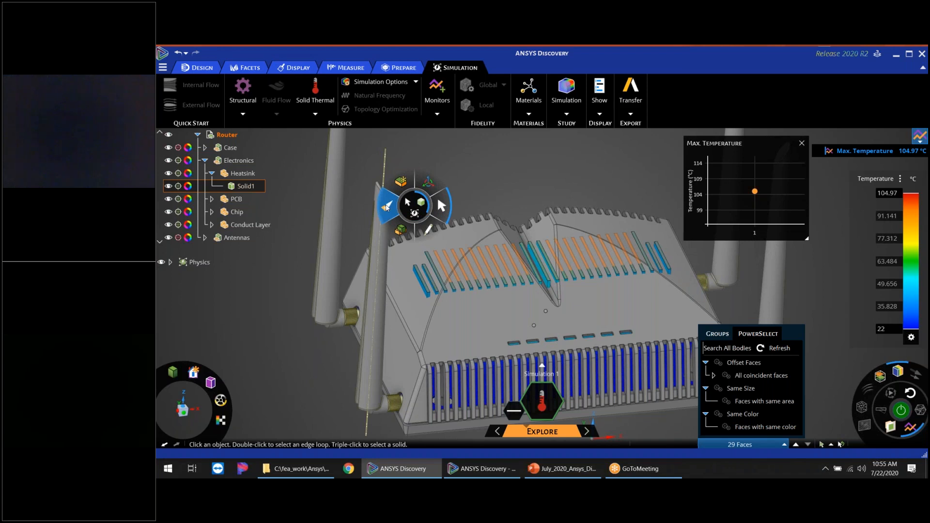
left_click(386, 207)
left_click_drag(502, 209, 502, 211)
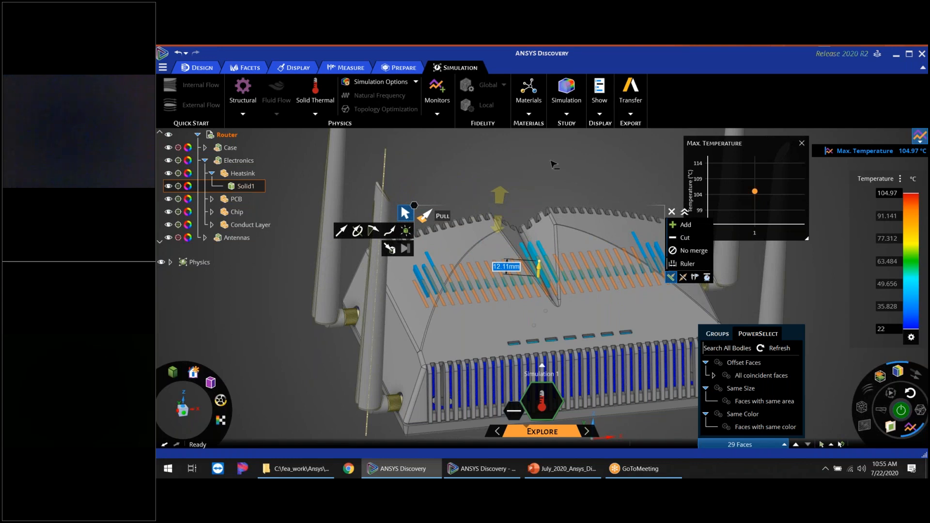
key("Escape")
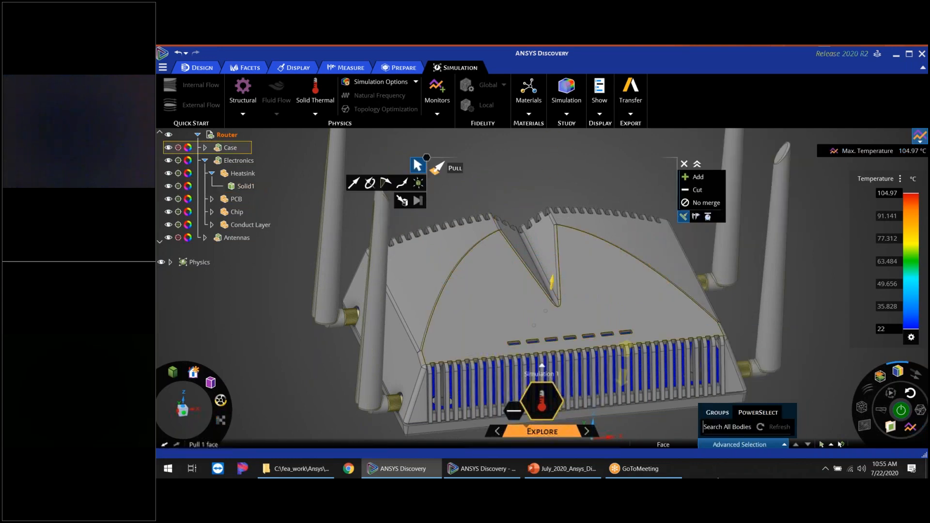
left_click(739, 445)
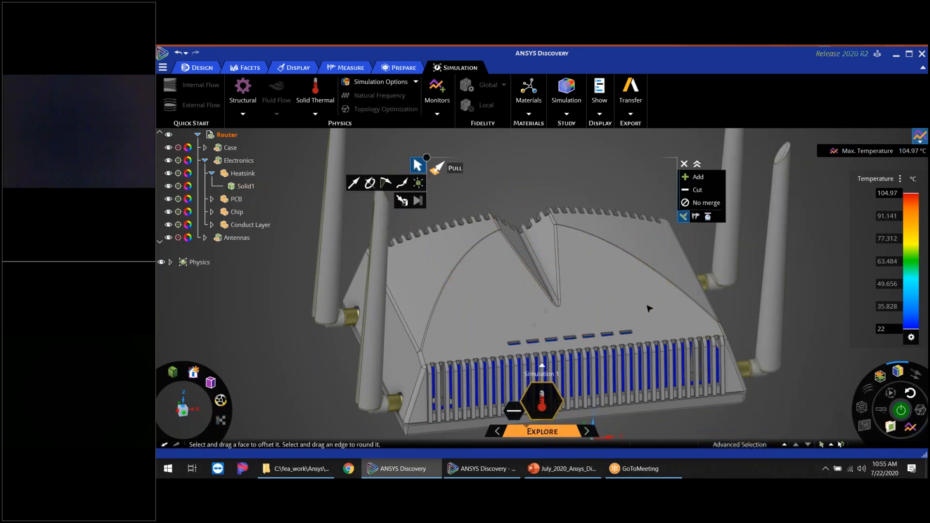
Examine the case top and front vents to check how the shortened heatsink fits inside the router
scroll(574, 280, "down", 3)
middle_click_drag(595, 351, 583, 326, "shift")
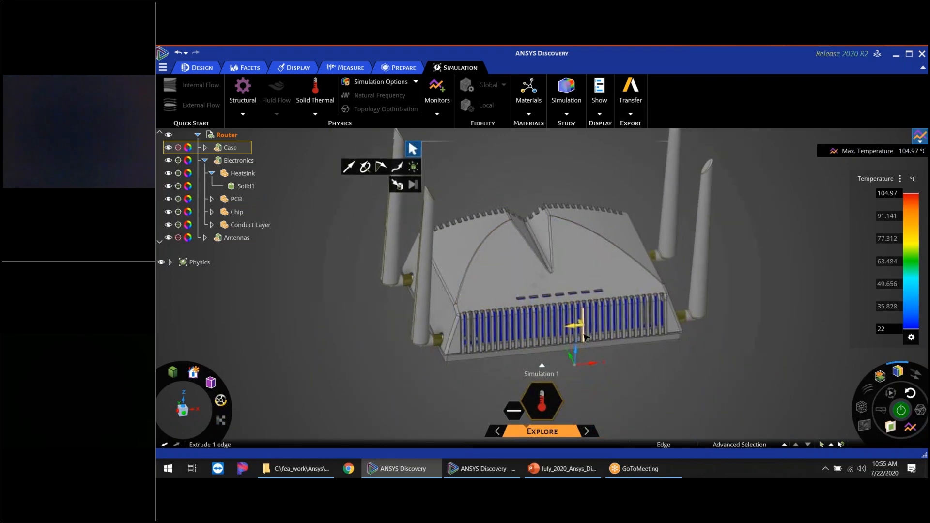
left_click(578, 324)
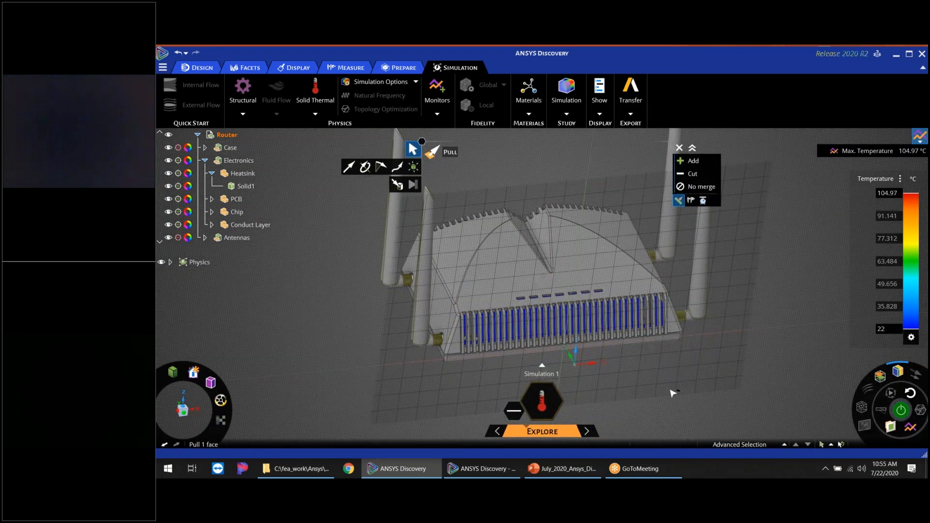
middle_click_drag(676, 385, 617, 367)
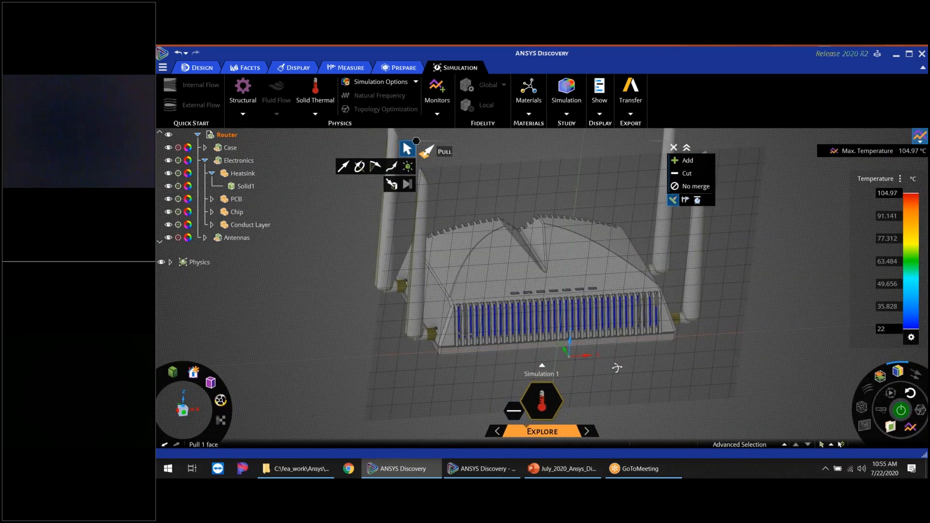
middle_click_drag(595, 320, 610, 330)
key("Escape")
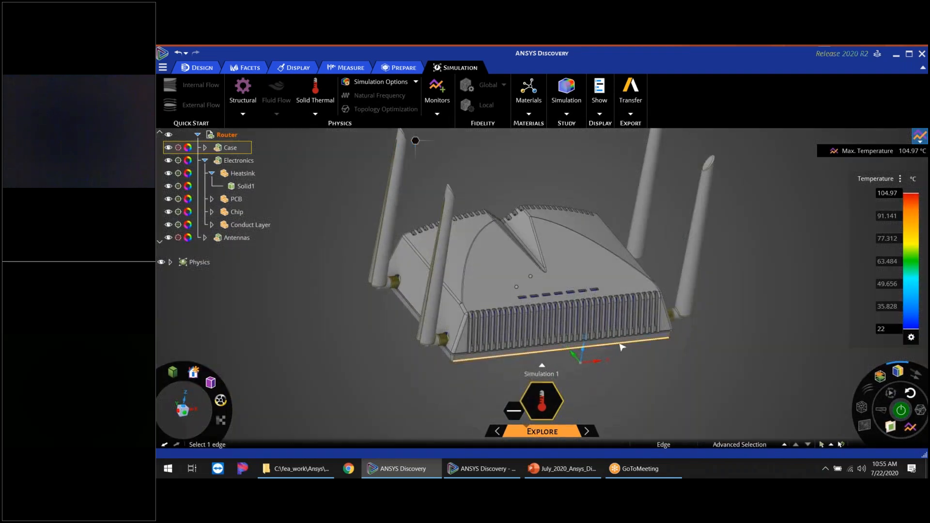
scroll(635, 364, "down", 3)
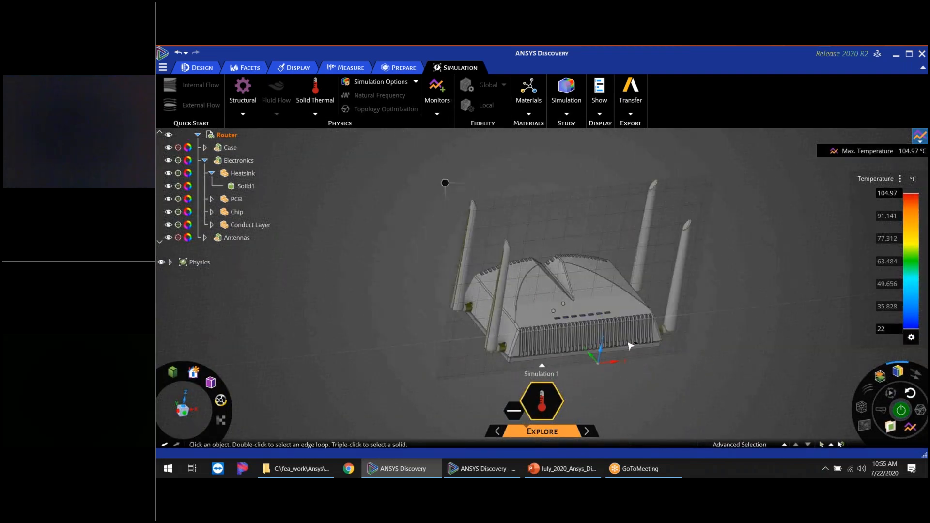
scroll(614, 360, "up", 4)
middle_click_drag(611, 359, 553, 312)
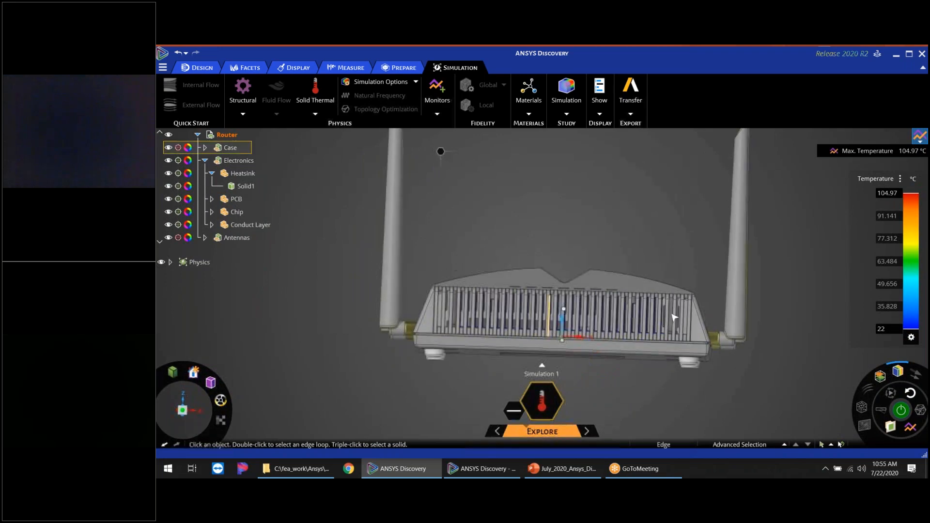
scroll(671, 316, "up", 3)
scroll(650, 307, "up", 4)
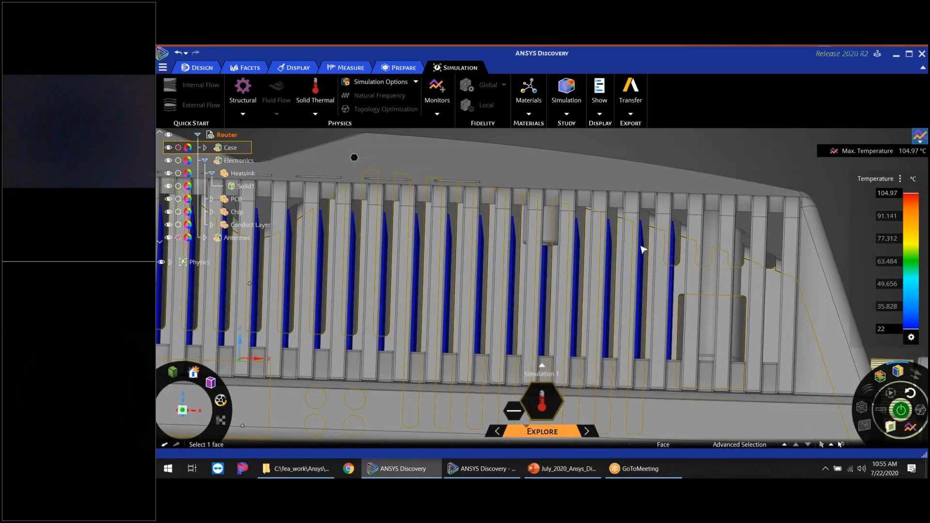
scroll(679, 281, "down", 5)
middle_click_drag(654, 271, 504, 322)
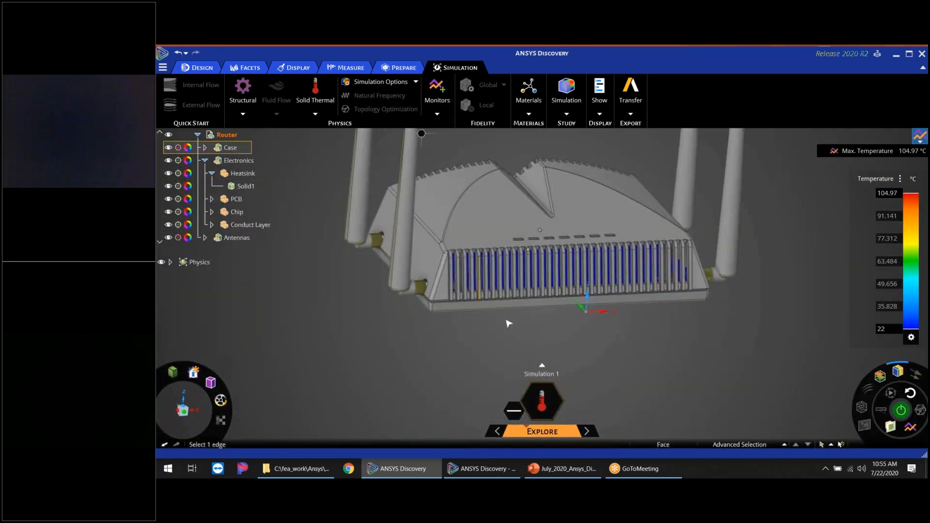
Solve the thermal simulation again with the shortened fins and hide the Case and Antennas components
left_click(901, 411)
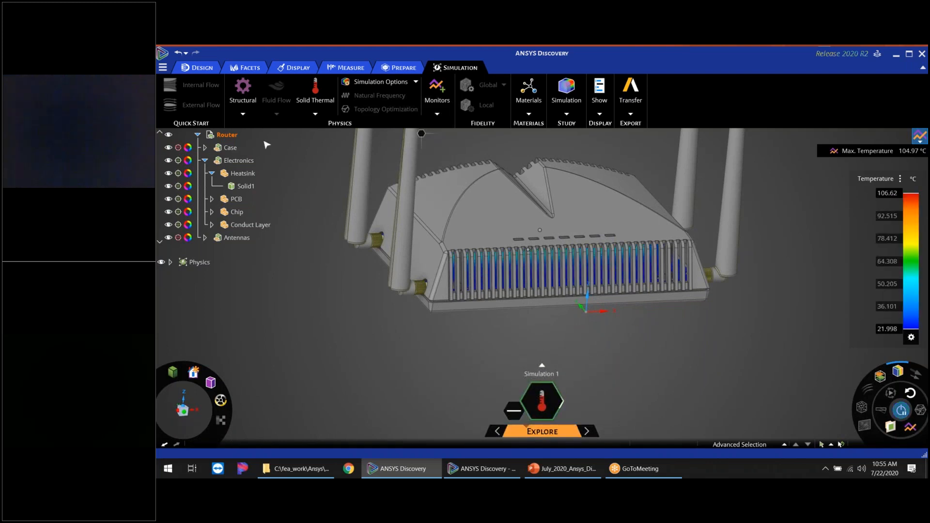
left_click(168, 148)
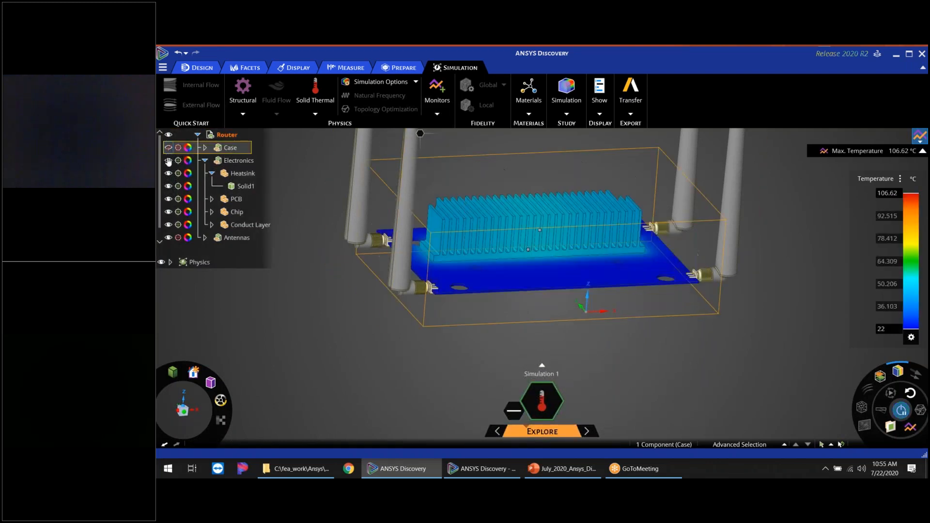
left_click(168, 238)
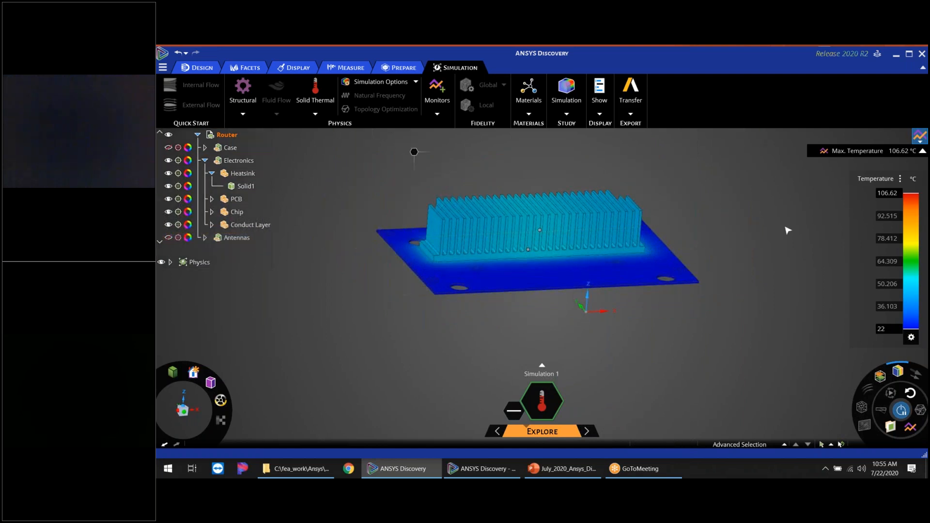
Display the Max. Temperature chart and place it beside the temperature legend, clear of the heatsink and model tree
left_click(837, 154)
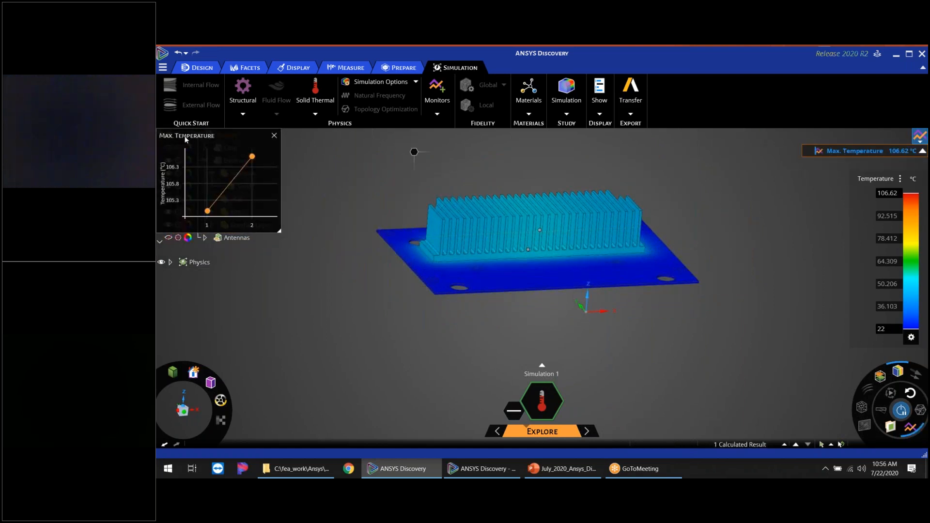
left_click_drag(513, 161, 765, 167)
scroll(451, 268, "up", 3)
middle_click_drag(452, 268, 429, 272)
key("Escape")
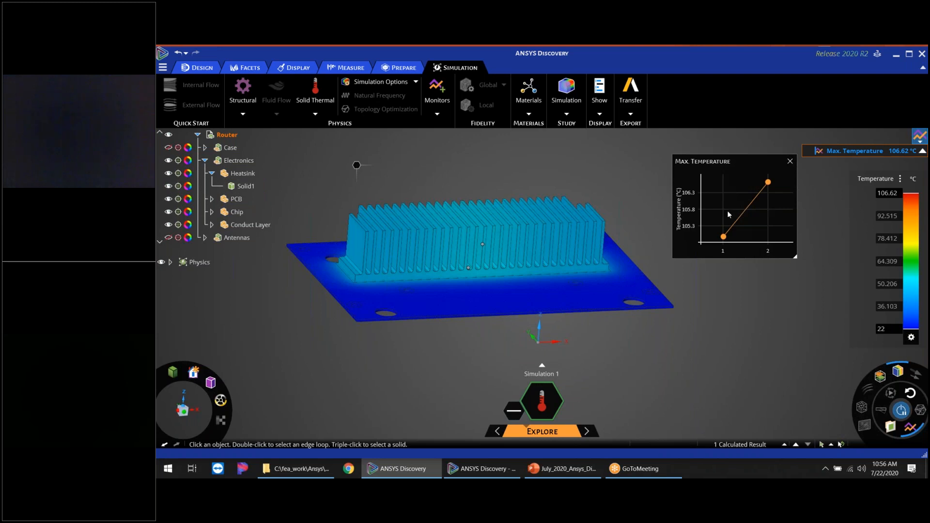
left_click(498, 251)
middle_click_drag(498, 252, 515, 278)
left_click(266, 159)
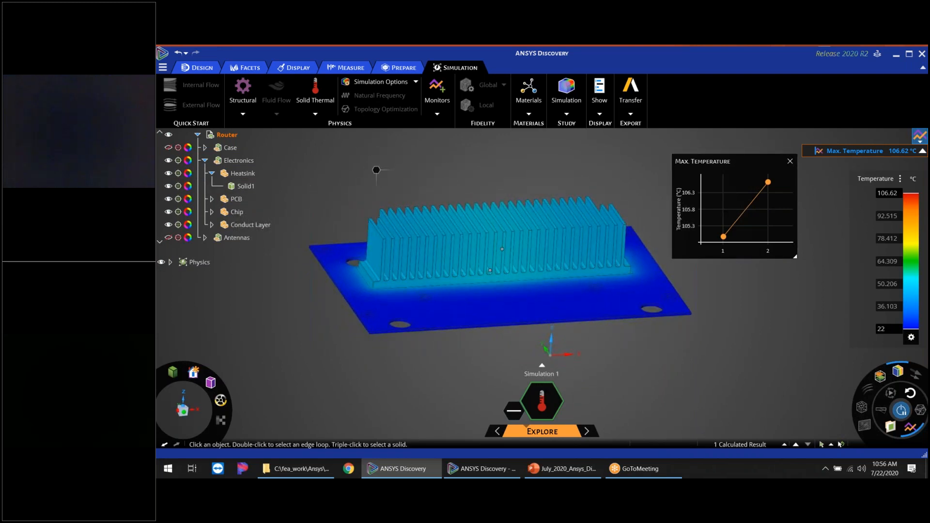
Expand the Physics conditions to review the material assignments, convection and heat load, and inspect the latest Max. Temperature chart point
left_click(170, 262)
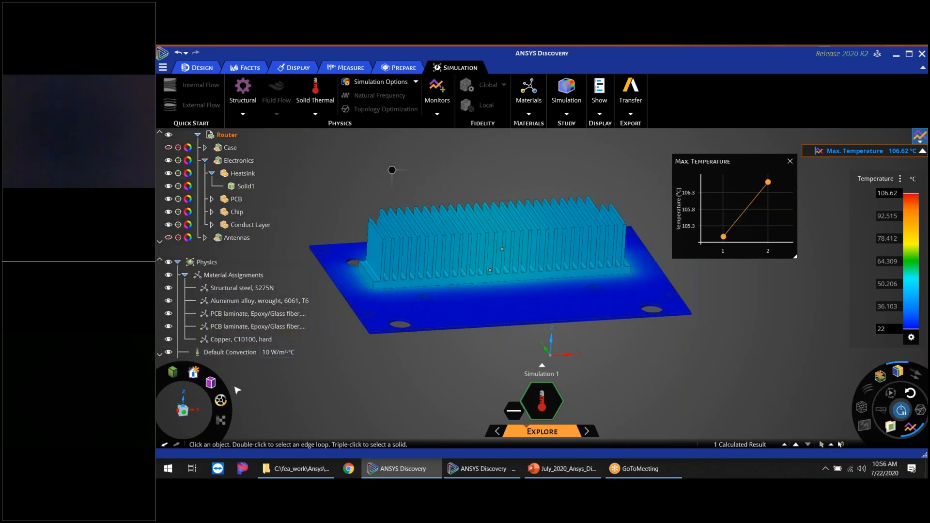
scroll(237, 351, "down", 1)
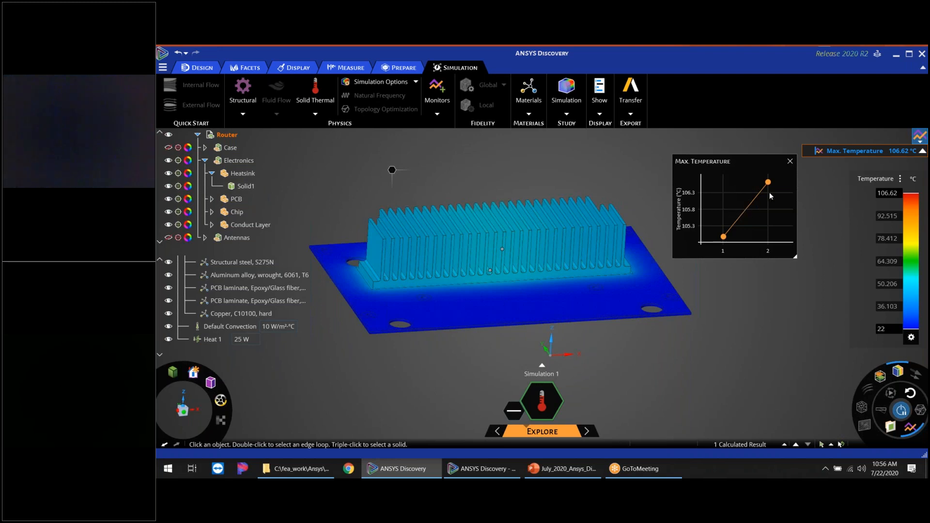
mouse_move(768, 182)
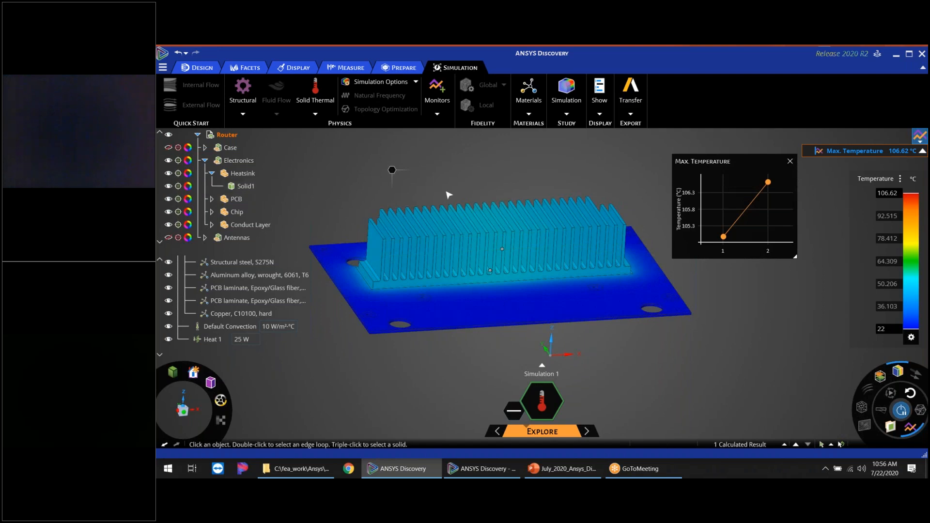
middle_click_drag(480, 320, 499, 312, "ctrl")
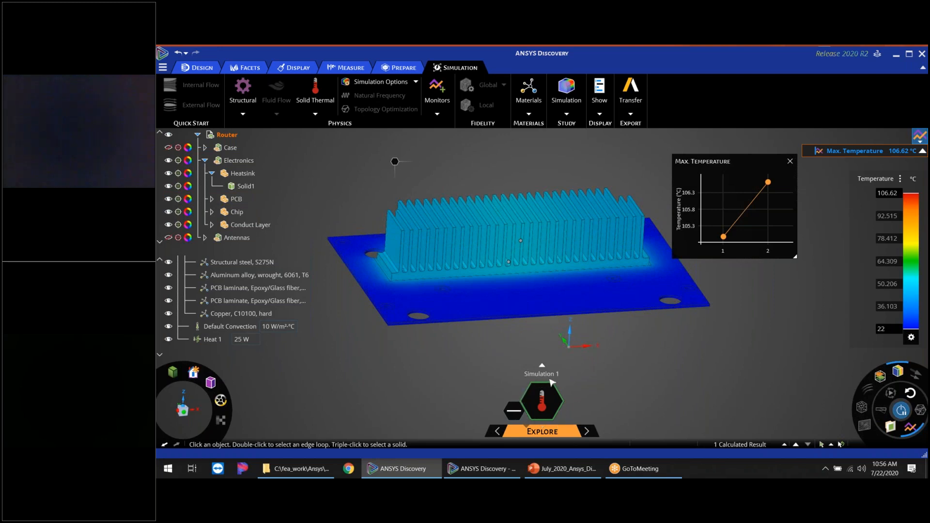
Assign Copper, C10100, hard to the Conduct Layer body on the underside of the board
middle_click_drag(608, 350, 611, 296)
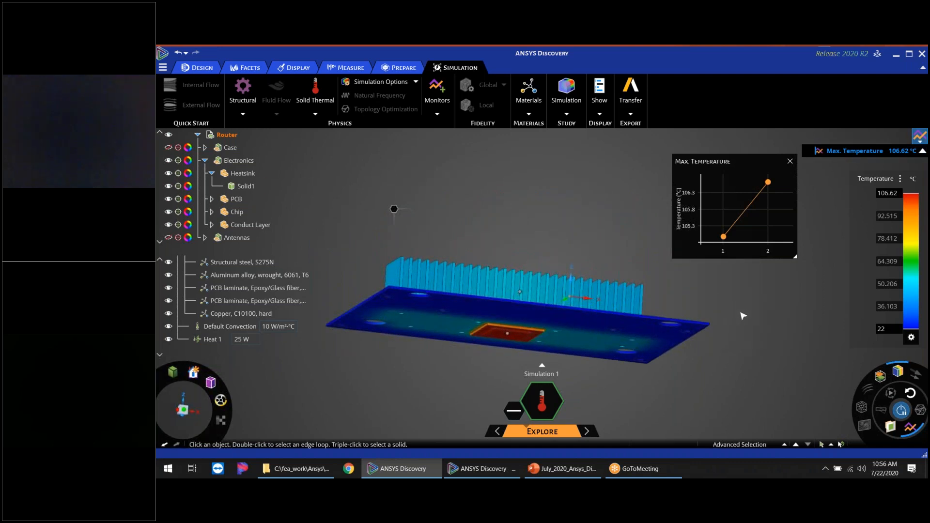
scroll(484, 339, "up", 5)
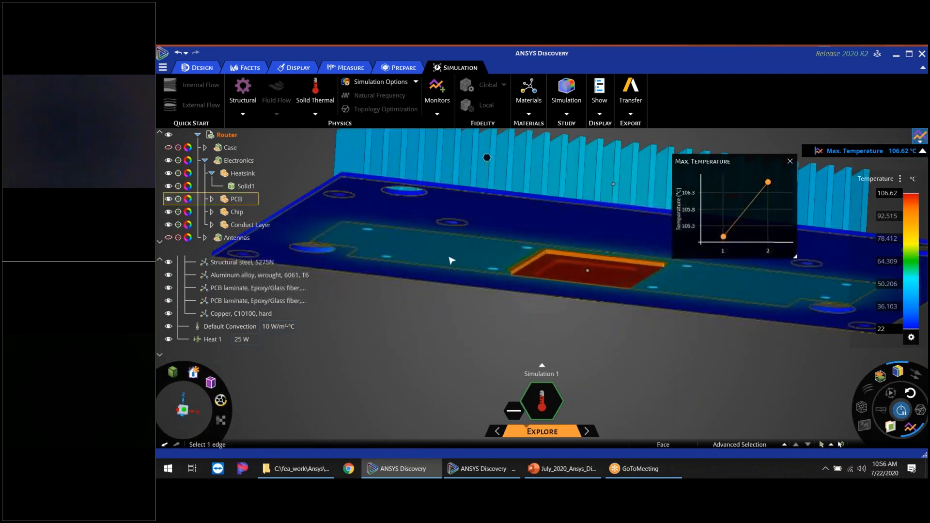
left_click(445, 248)
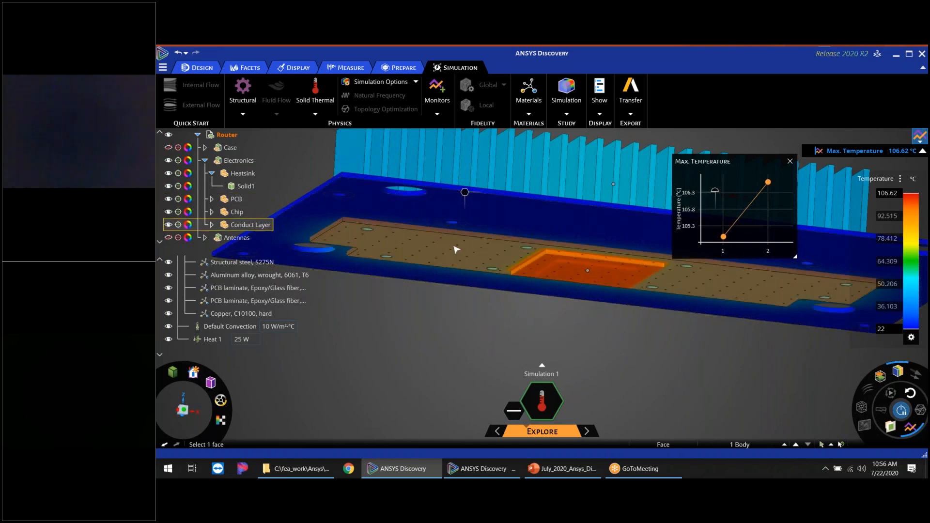
right_click(465, 192)
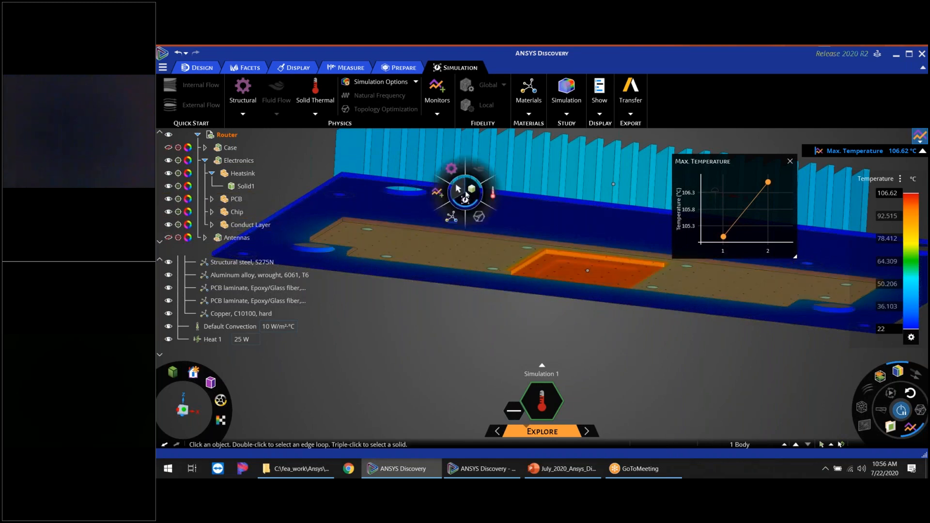
mouse_move(455, 222)
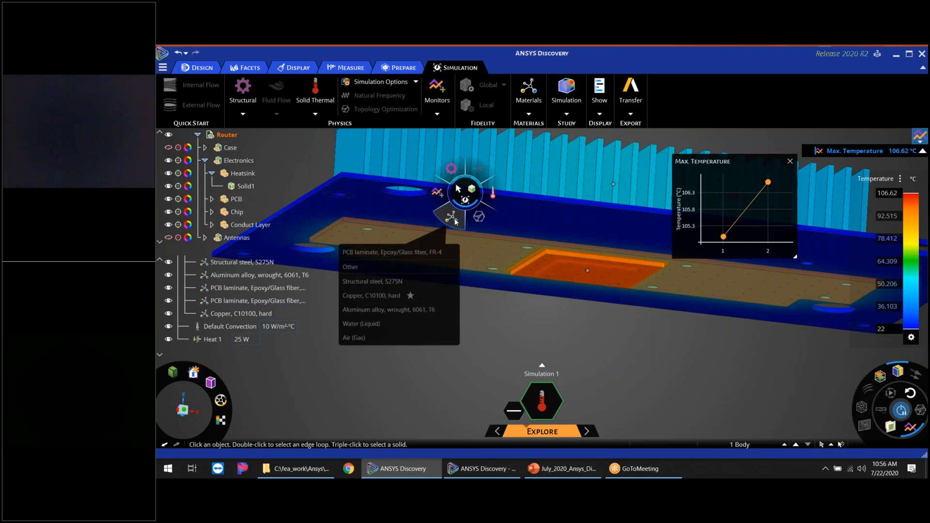
left_click(364, 296)
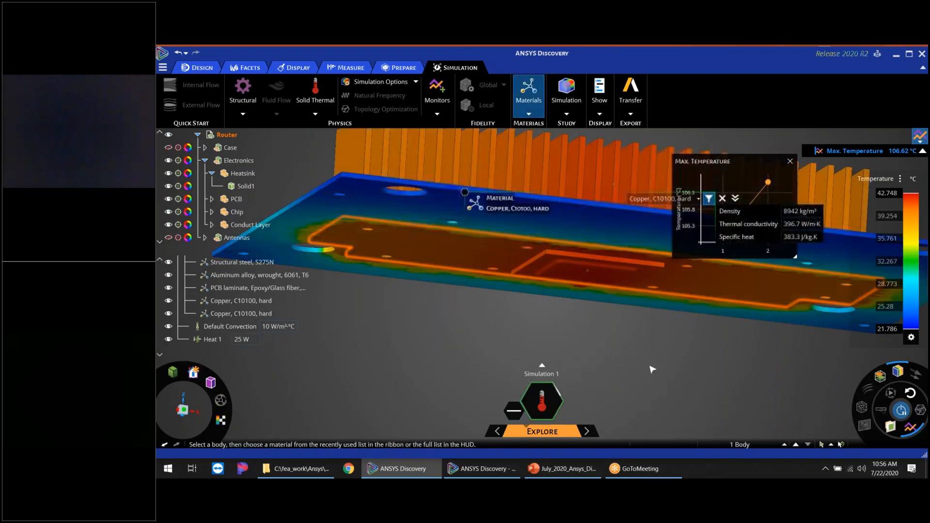
Review the heatsink's temperature distribution and compare the solved points in the Max. Temperature chart, moving it clear of the legend
mouse_move(453, 317)
middle_mouse_down()
mouse_move(458, 360)
mouse_move(467, 317)
mouse_move(442, 303)
mouse_move(444, 317)
middle_mouse_up()
scroll(467, 318, "down", 3)
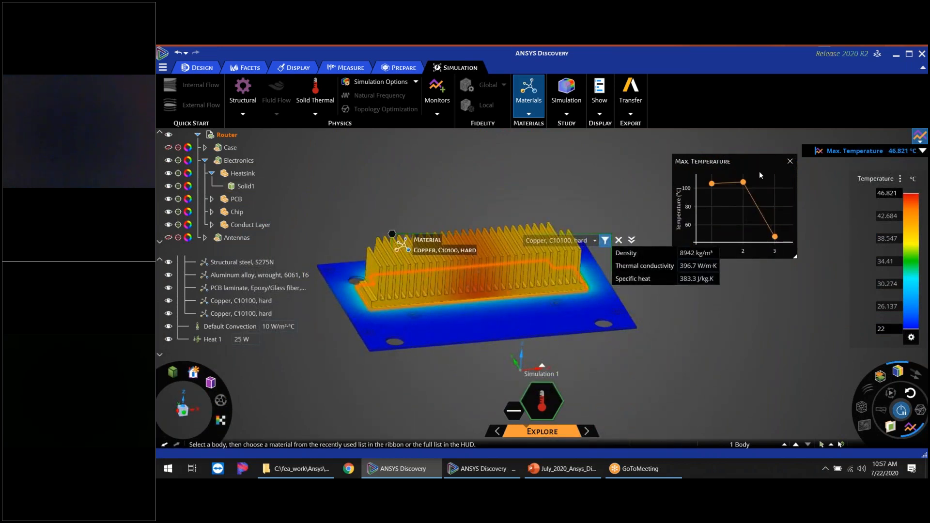
left_click_drag(739, 158, 702, 143)
mouse_move(699, 168)
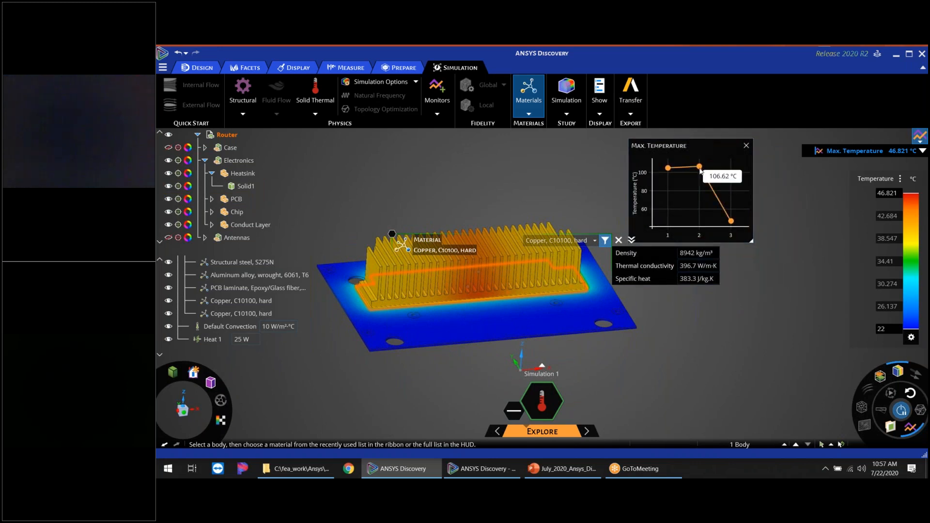
Inspect the third solved point in the Max. Temperature chart and clear the body selected for material assignment
mouse_move(732, 223)
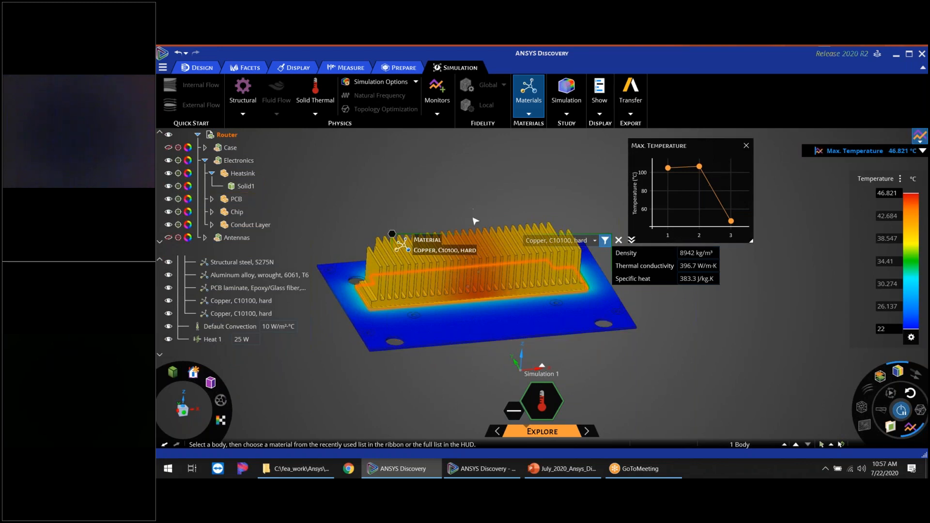
right_click(393, 236)
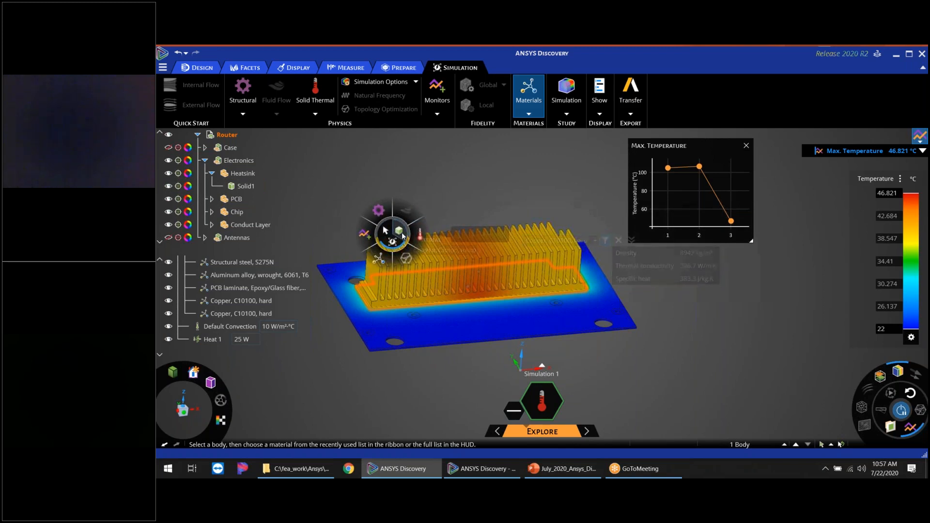
left_click(701, 341)
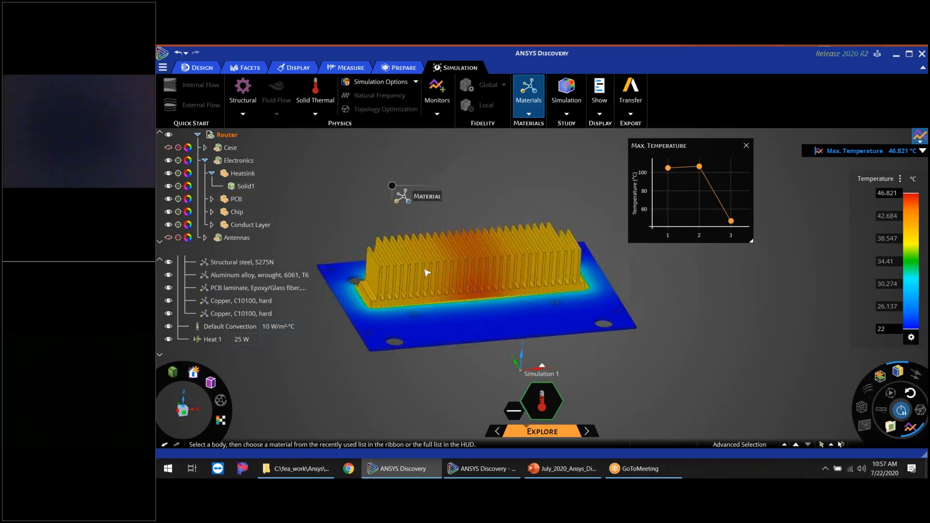
middle_click_drag(532, 295, 564, 289, "shift")
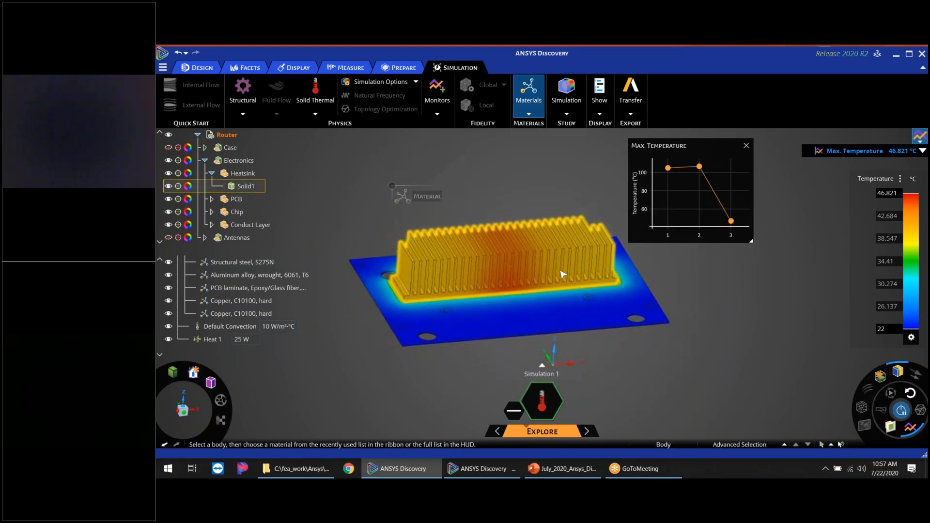
left_click(902, 410)
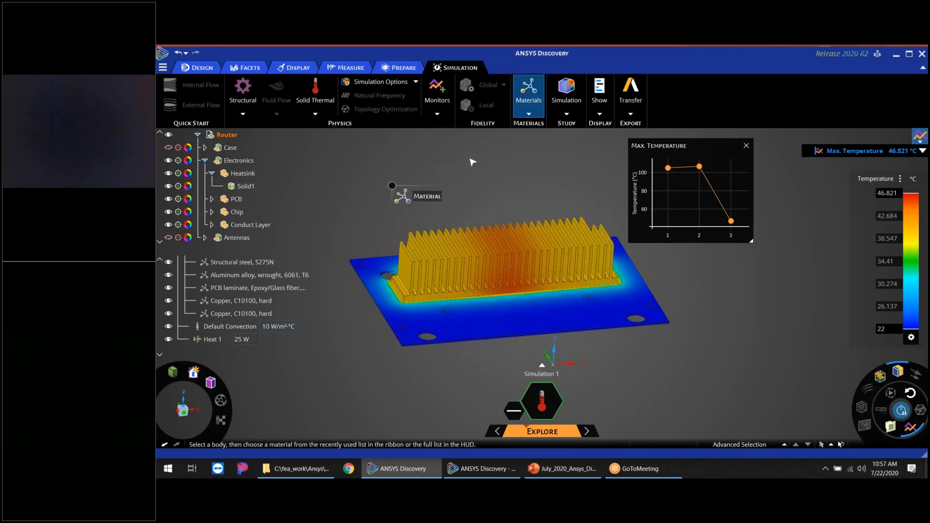
Show the router case to examine how the heatsink fits beneath its central V-shaped notch, and hide the case again
left_click(251, 200)
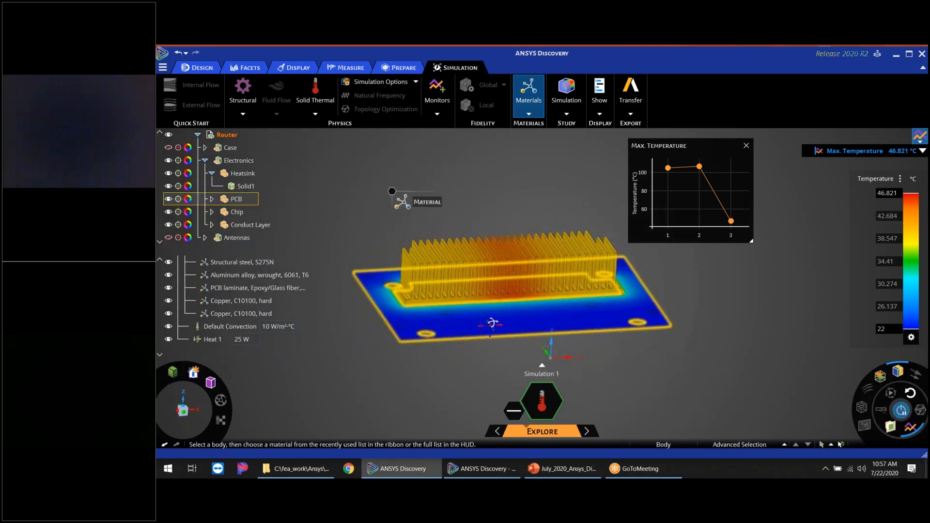
left_click(230, 148)
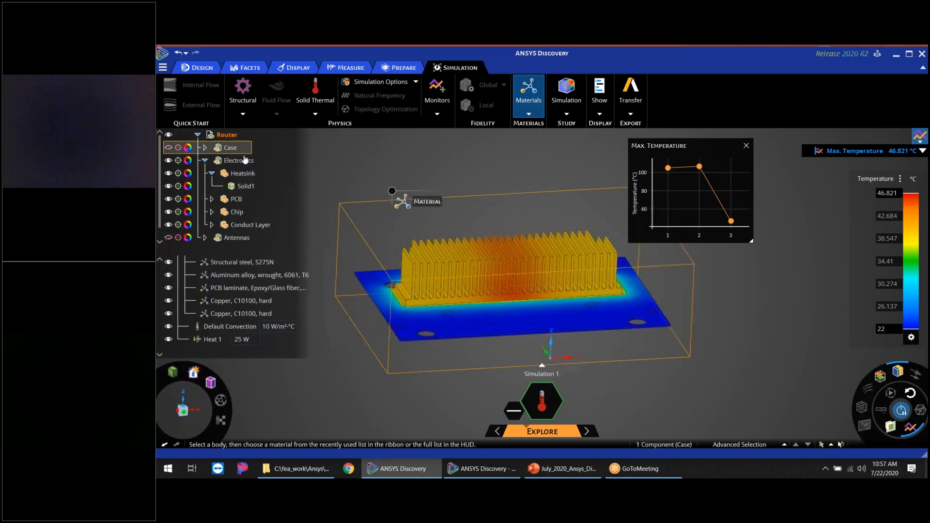
left_click(169, 148)
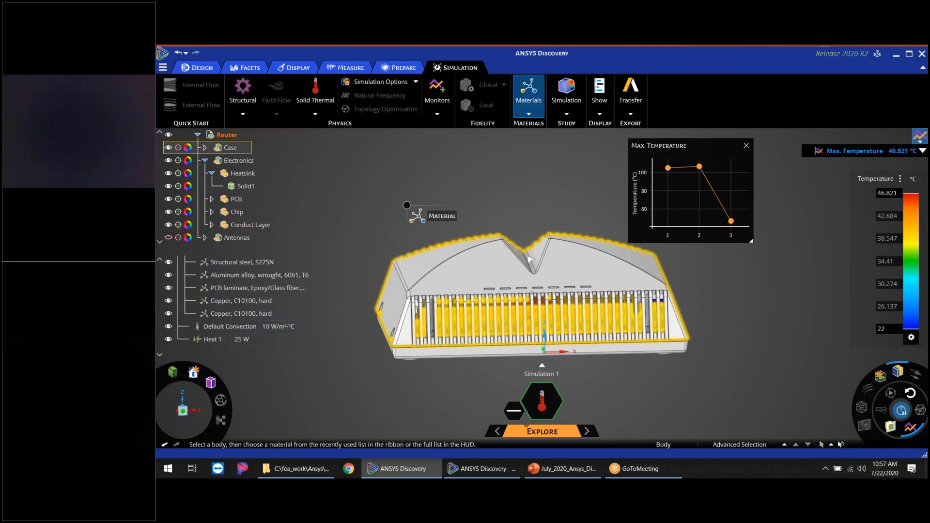
scroll(499, 268, "up", 2)
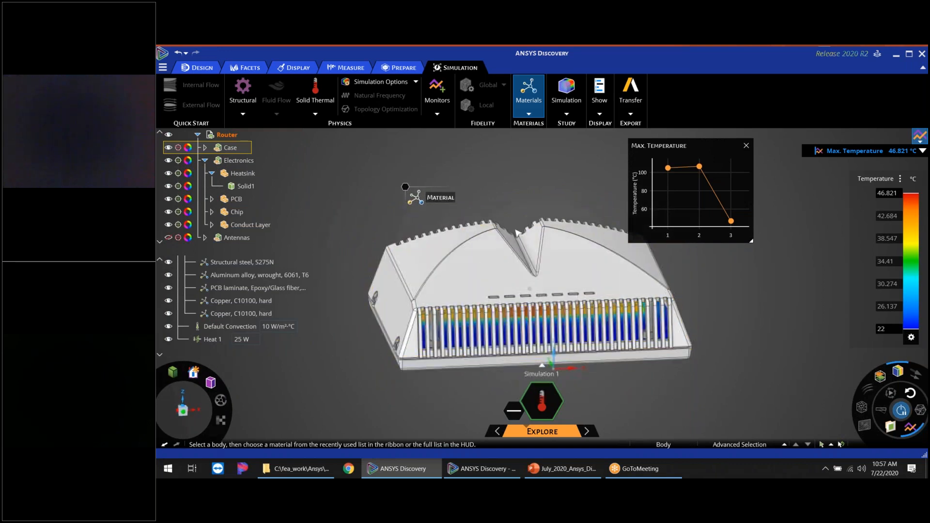
left_click(168, 148)
Shorten the heatsink's three central fins by pulling their top faces down about 2.7 mm
scroll(514, 277, "up", 3)
middle_click_drag(554, 286, 570, 292)
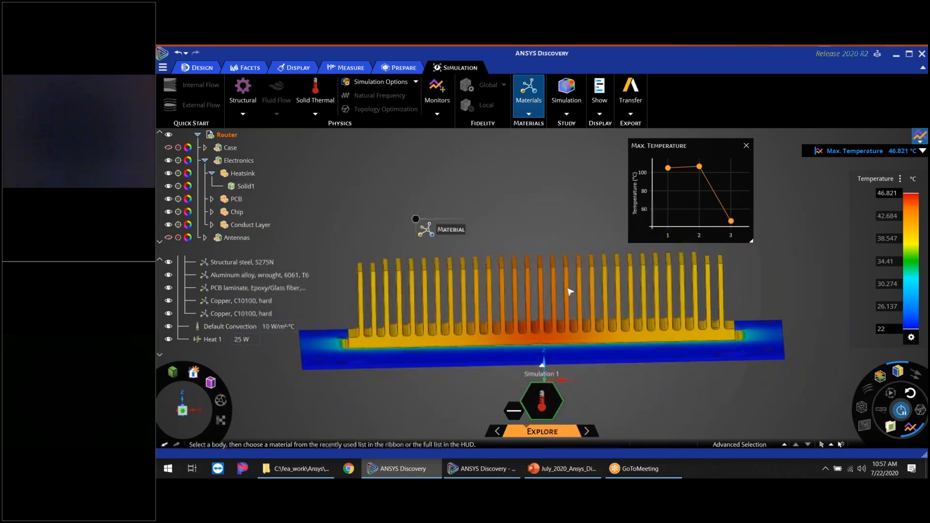
scroll(541, 270, "up", 5)
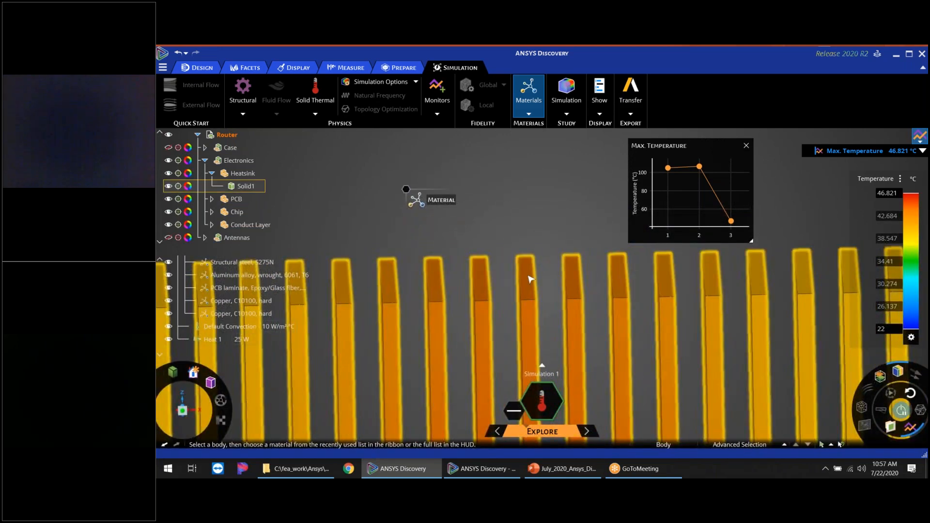
left_click(530, 279)
left_click(509, 152)
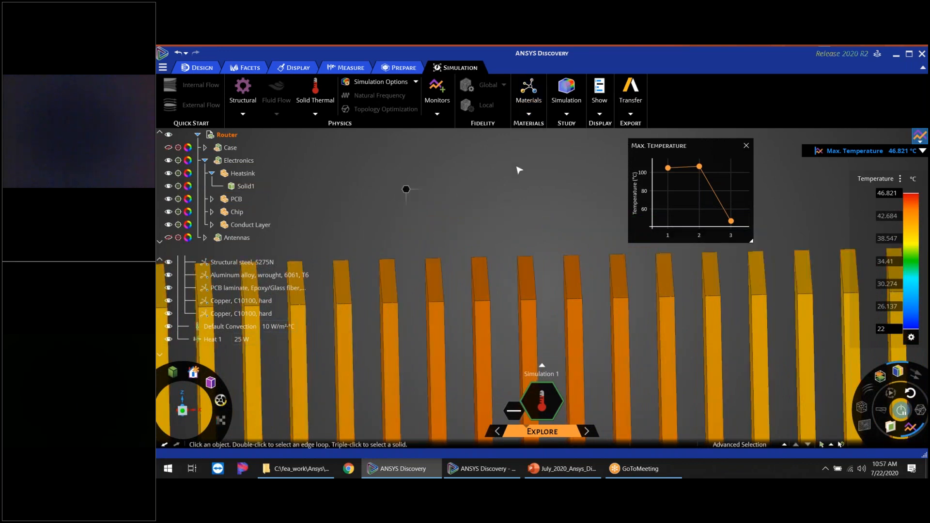
left_click(526, 282)
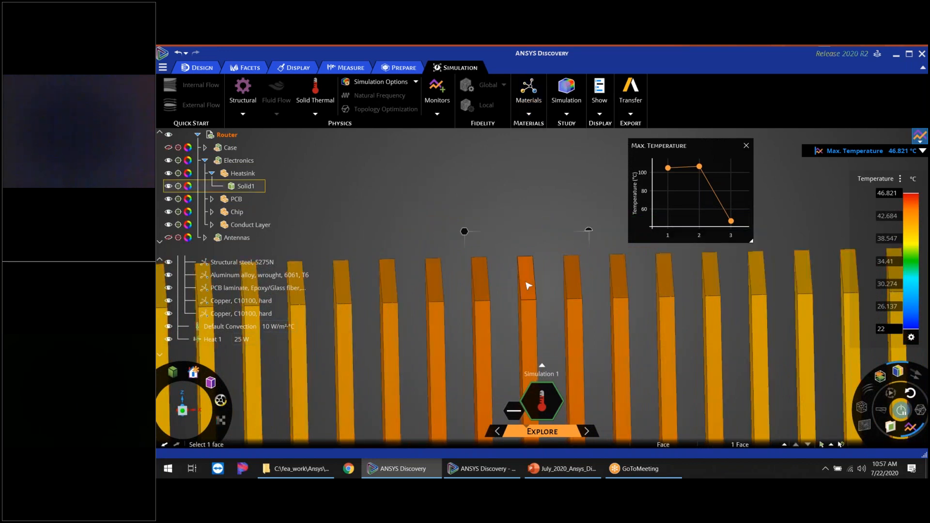
left_click(484, 276, "ctrl")
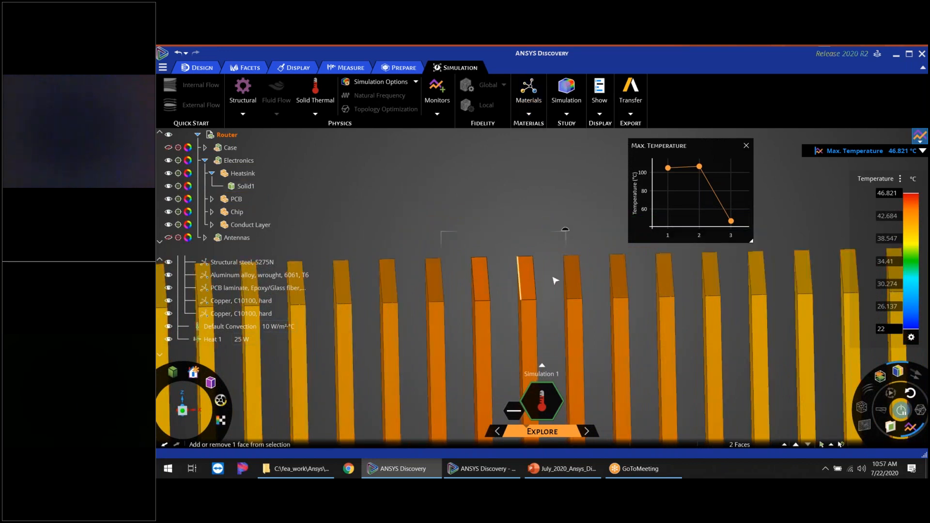
left_click(574, 279, "ctrl")
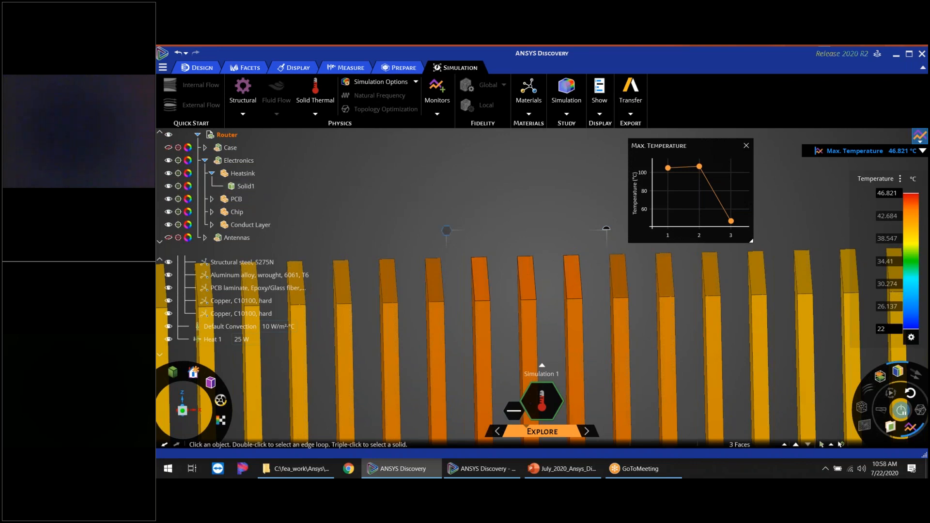
right_click(446, 231)
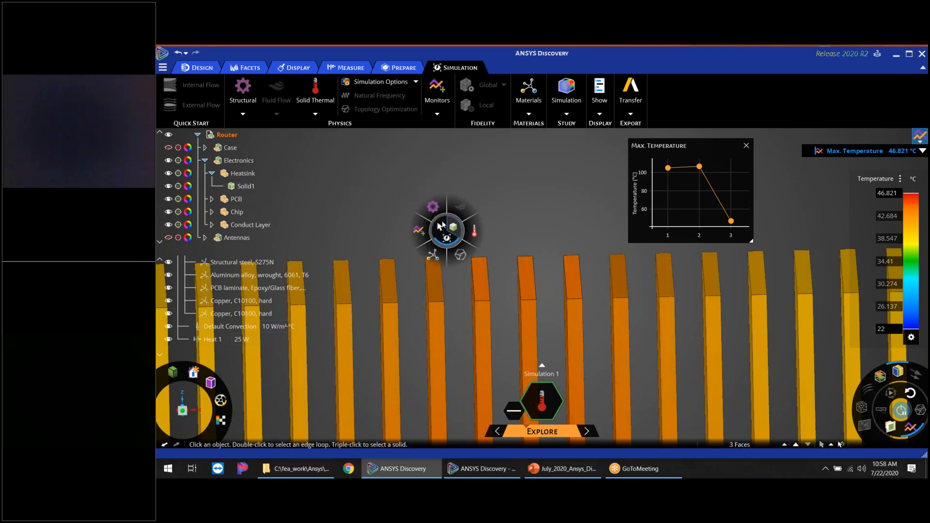
left_click(455, 232)
left_click(421, 232)
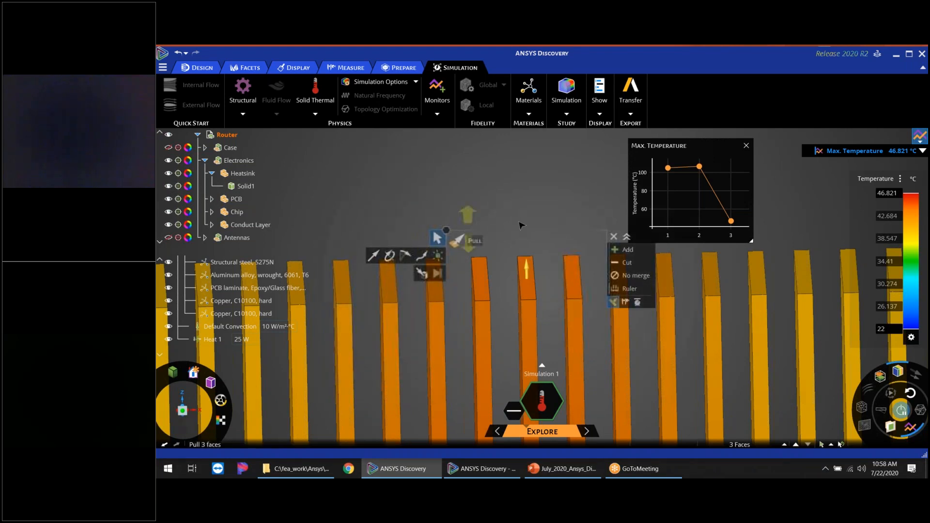
mouse_move(526, 269)
left_mouse_down()
mouse_move(526, 294)
mouse_move(526, 286)
left_mouse_up()
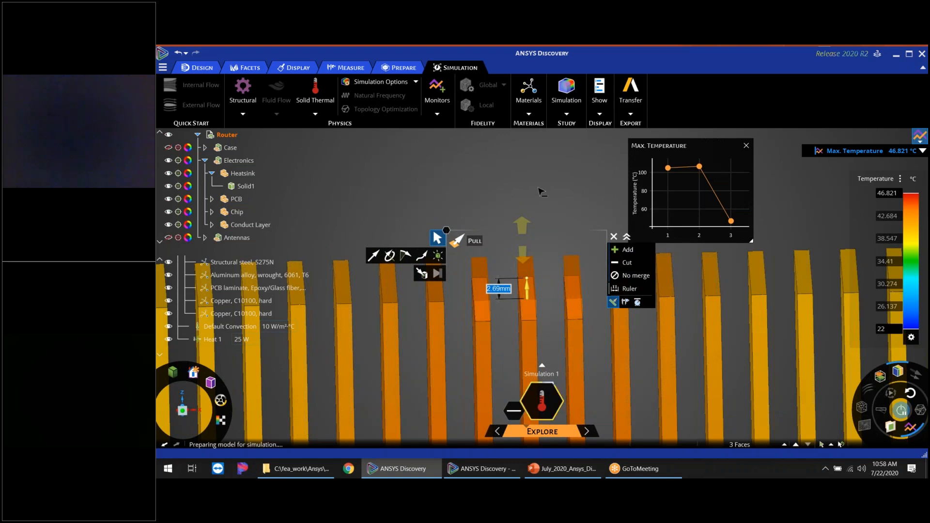
key("Escape")
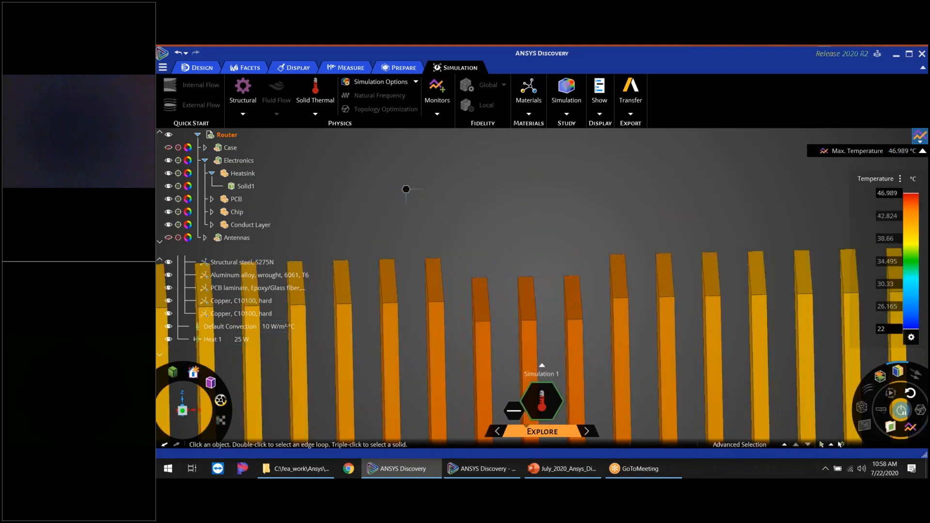
Redisplay the Max. Temperature chart near the temperature legend and inspect its fourth solved point
left_click(853, 154)
left_click_drag(248, 138, 727, 144)
scroll(507, 241, "down", 5)
middle_click_drag(507, 241, 535, 262)
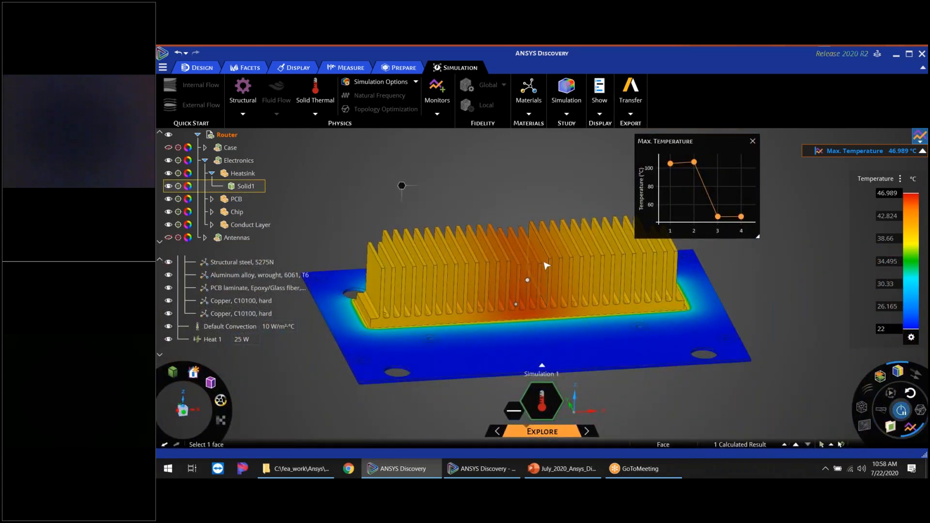
mouse_move(734, 202)
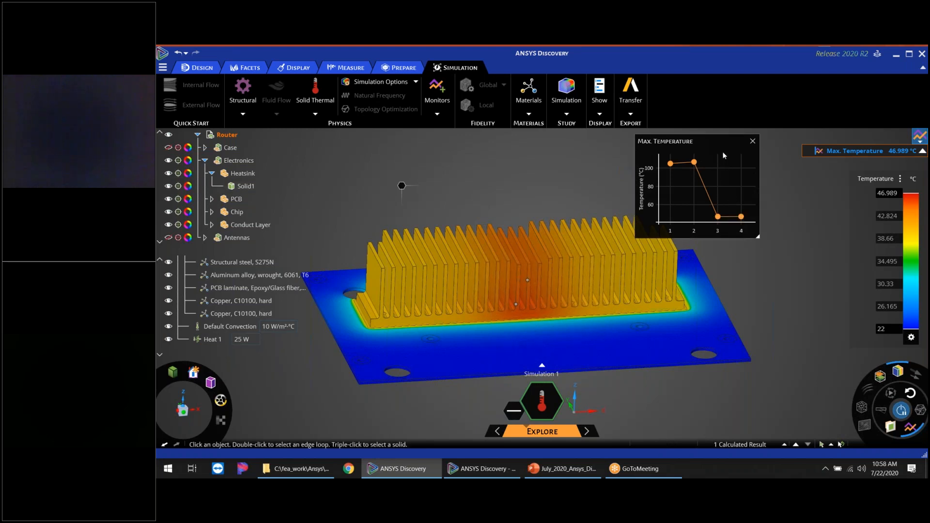
left_click_drag(716, 144, 735, 145)
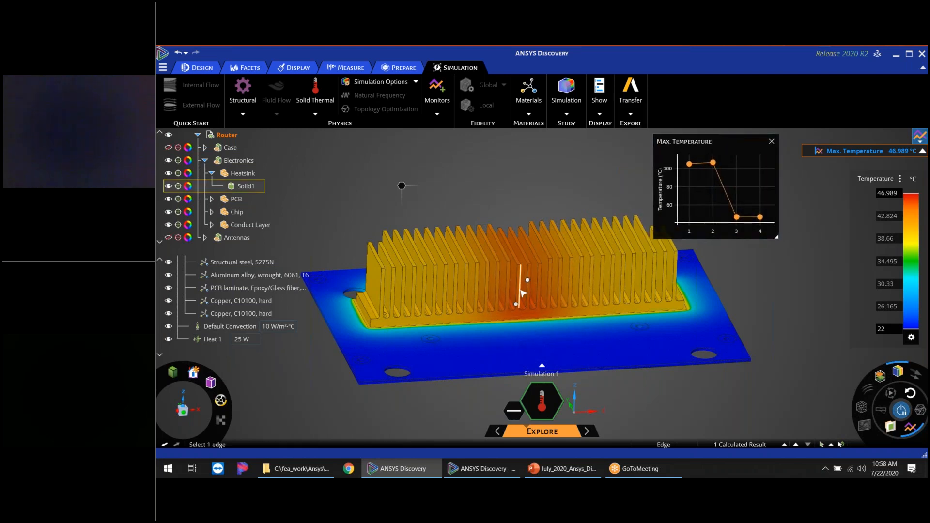
Switch the router simulation from Explore to Analyze and move the Max. Temperature chart farther from the heatsink
scroll(523, 294, "down", 1)
middle_click_drag(523, 293, 507, 289, "ctrl")
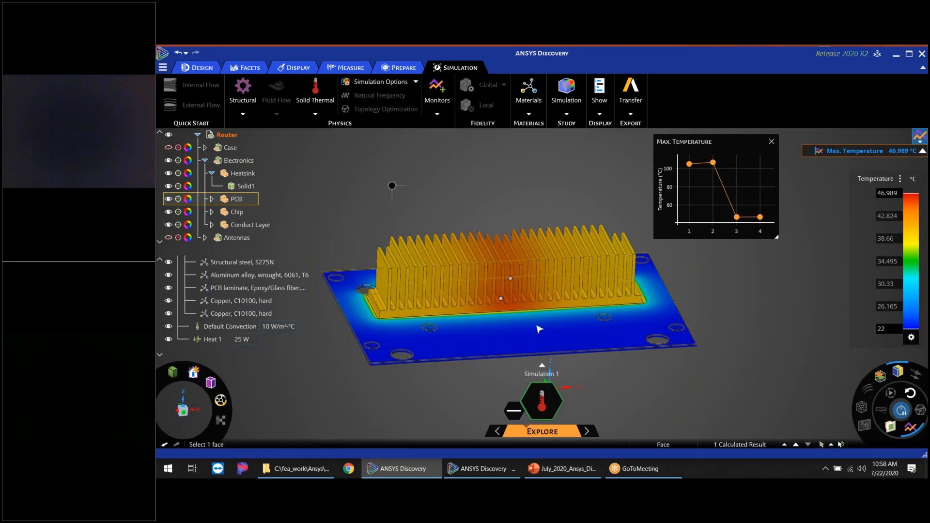
mouse_move(572, 439)
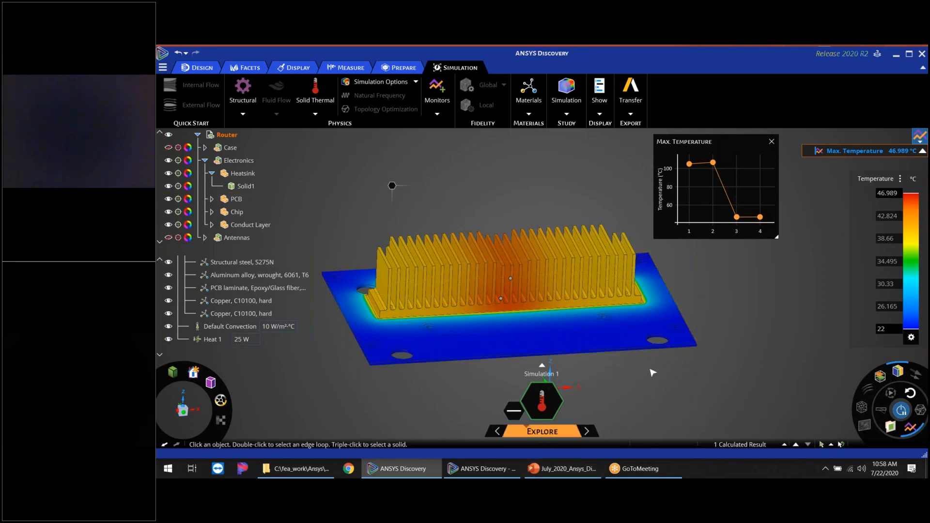
middle_click_drag(573, 323, 582, 312, "ctrl")
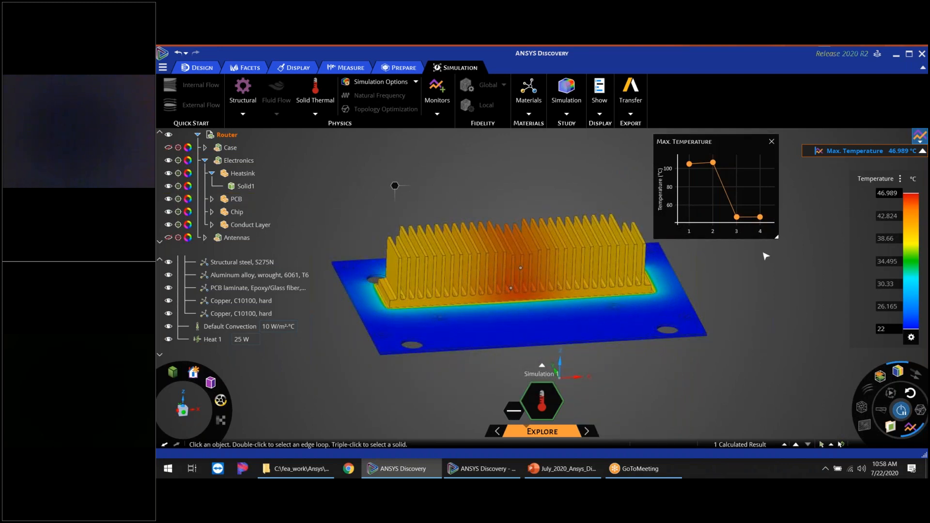
left_click(601, 431)
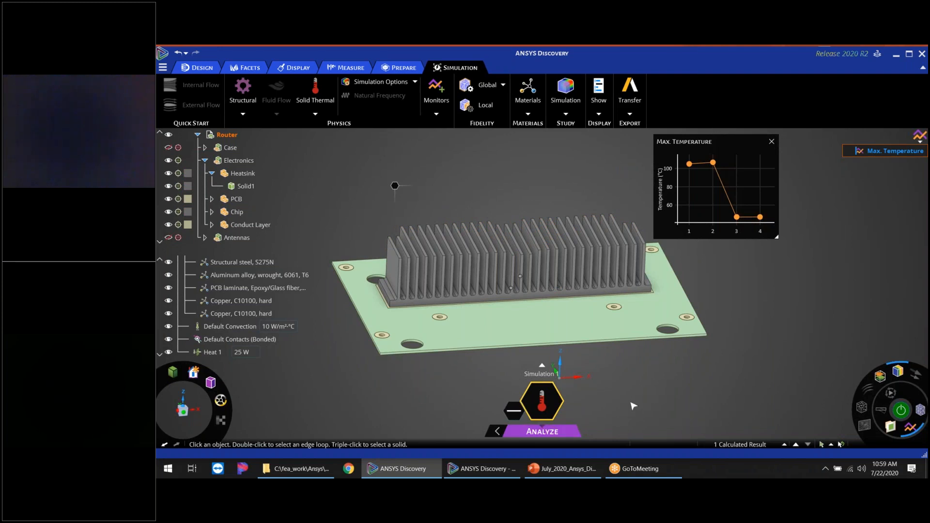
scroll(580, 358, "down", 2)
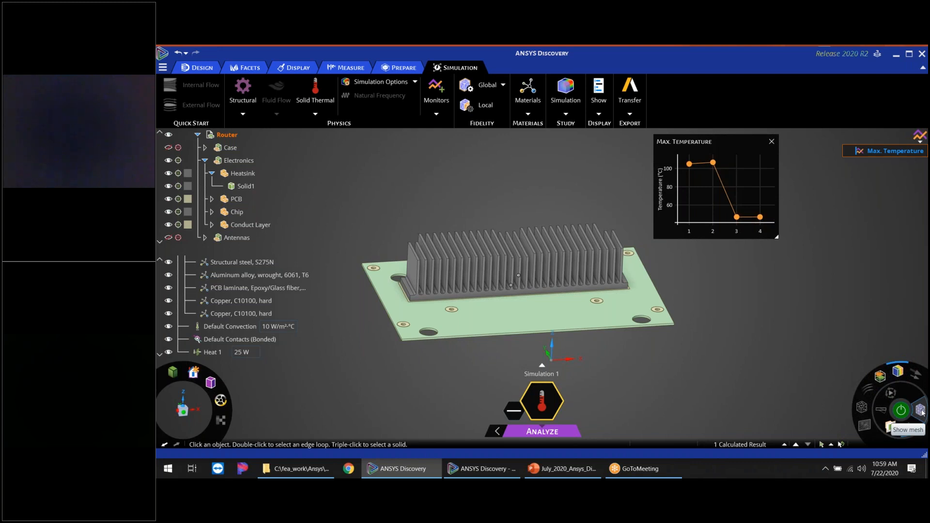
left_click_drag(717, 143, 734, 146)
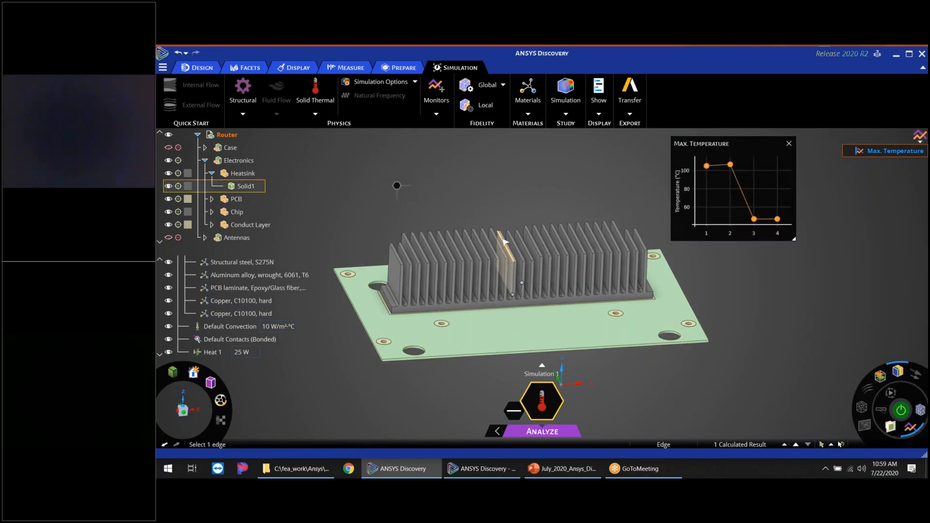
Select the whole heatsink body and review the materials that can be assigned to it
left_click(535, 334)
middle_click_drag(535, 334, 553, 267)
left_click(548, 260)
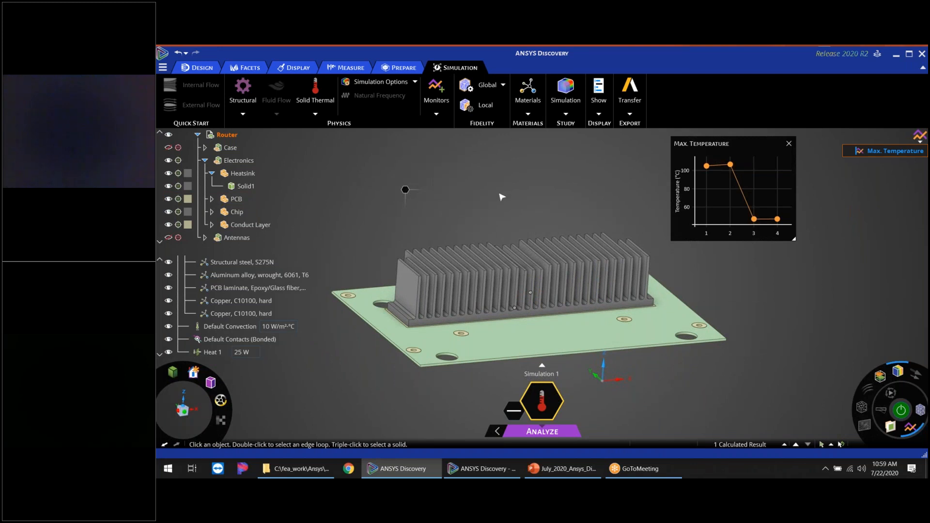
left_click(400, 293)
left_click(406, 282)
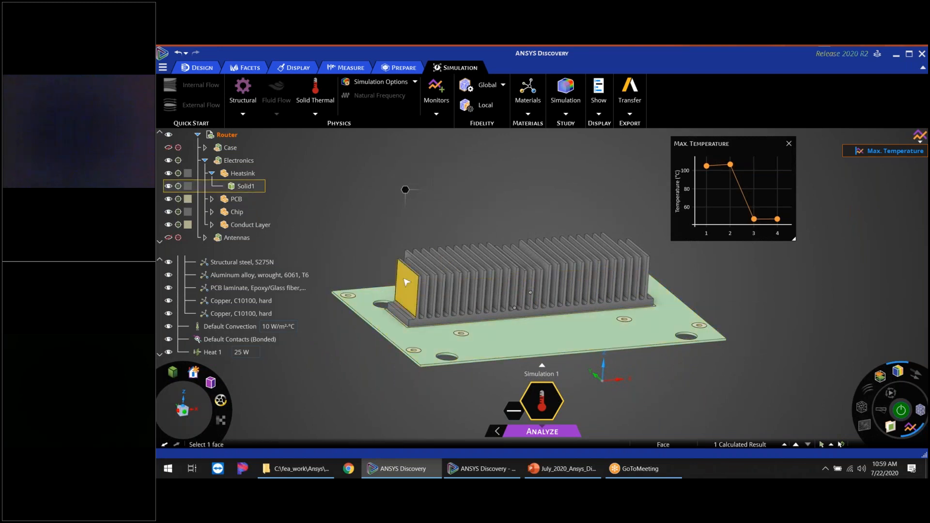
triple_click(410, 278)
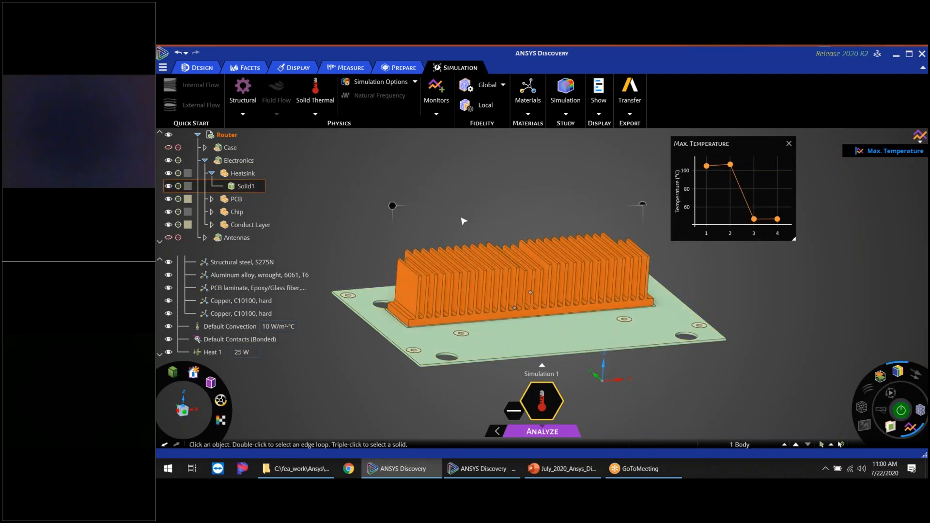
left_click(393, 207)
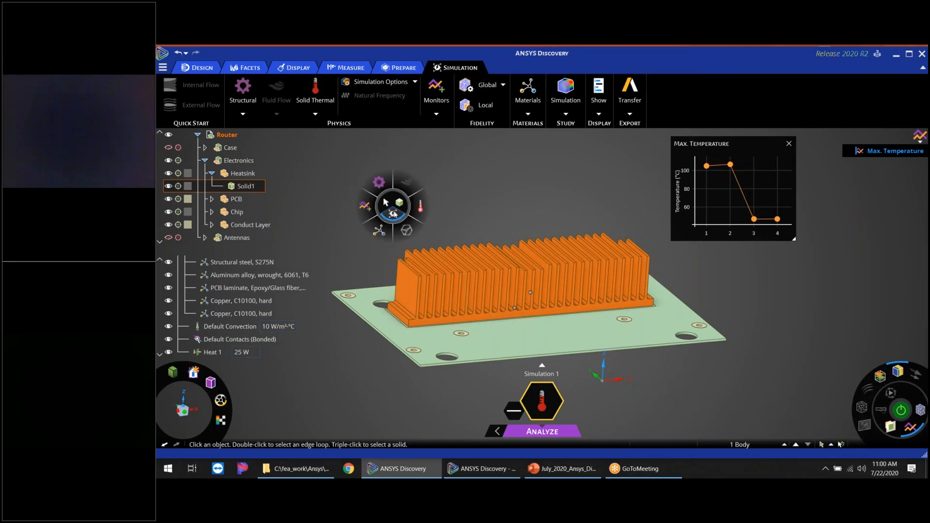
mouse_move(379, 228)
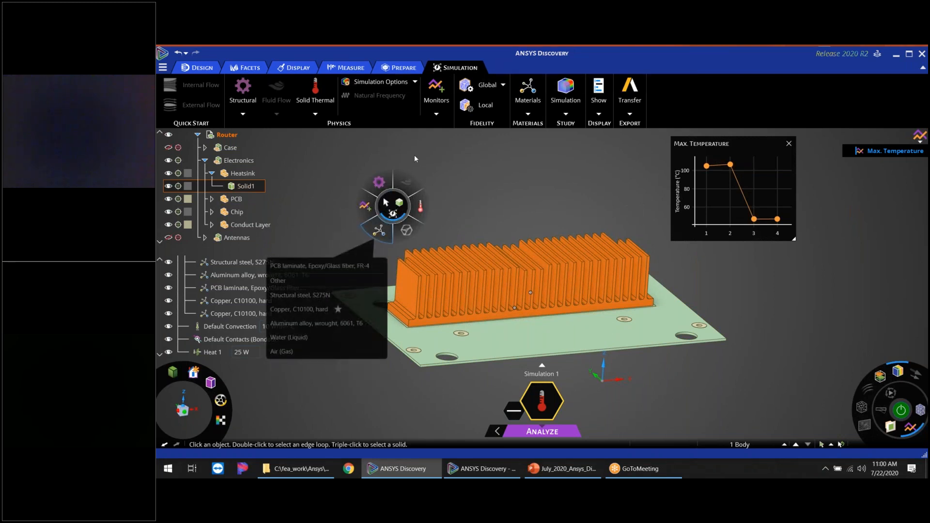
left_click(482, 105)
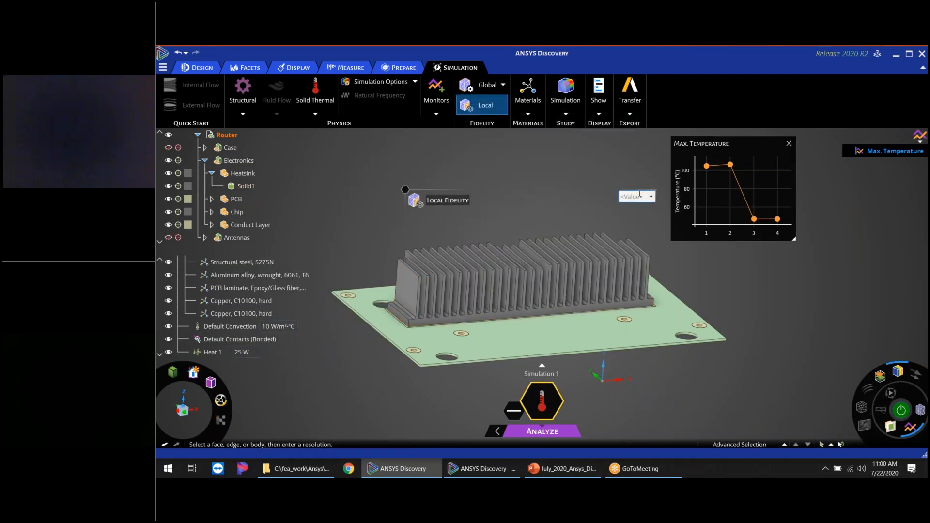
type("3")
scroll(195, 298, "down", 1)
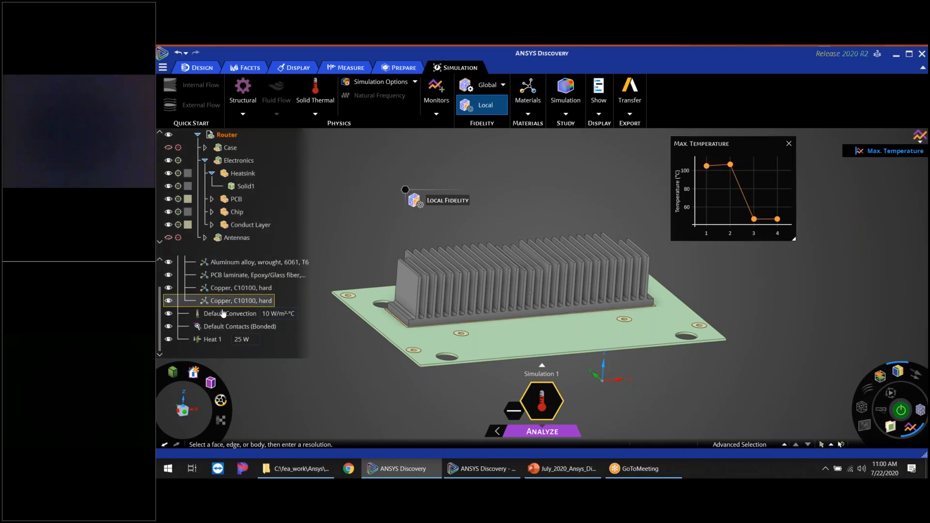
key("Escape")
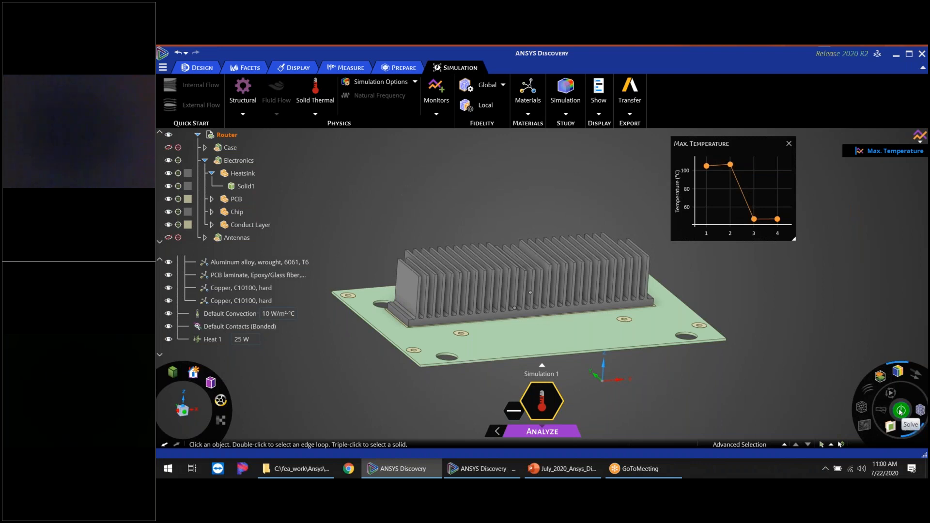
Switch to the Router_analyze model and inspect its solved heatsink mesh and local fidelity setting
left_click(545, 431)
middle_click_drag(495, 359, 504, 334, "shift")
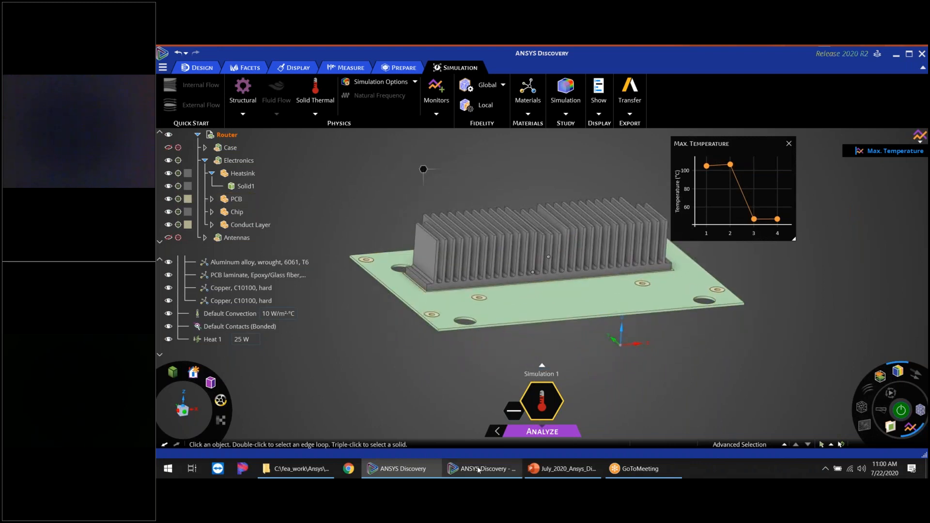
left_click(467, 468)
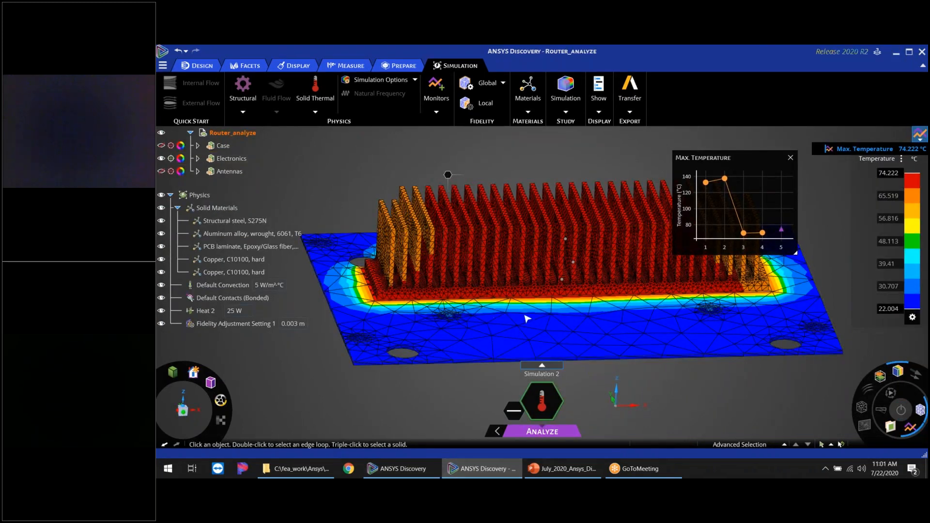
scroll(520, 312, "down", 1)
mouse_move(583, 283)
middle_mouse_down("shift")
mouse_move(562, 291)
mouse_move(576, 297)
mouse_move(571, 312)
mouse_move(587, 284)
middle_mouse_up("shift")
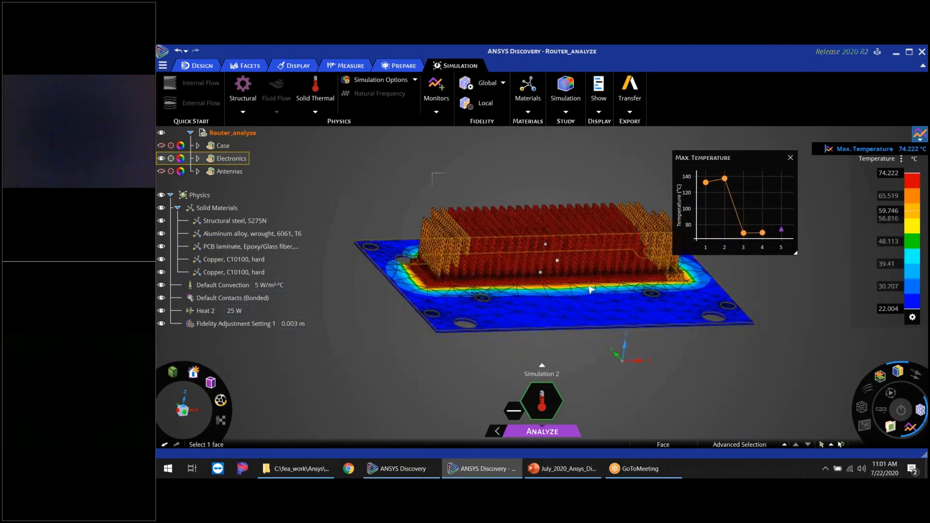
mouse_move(543, 430)
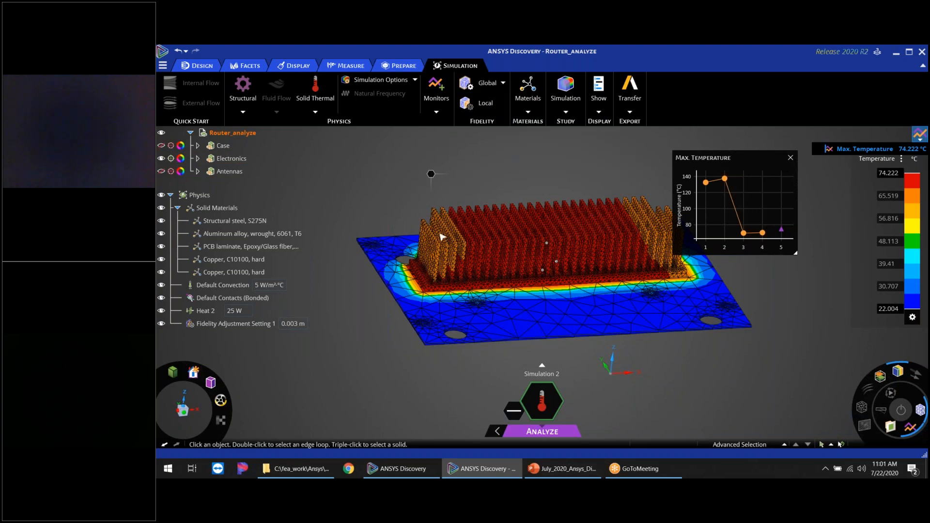
left_click(244, 326)
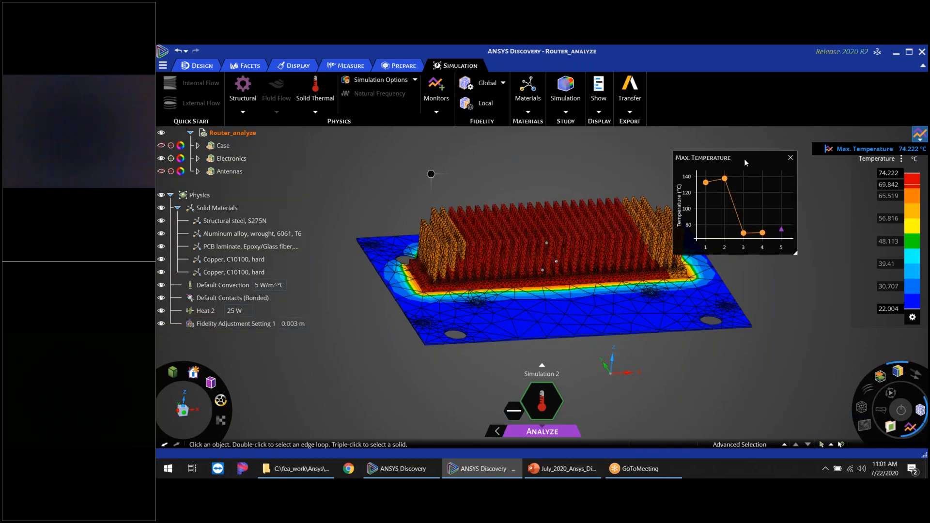
Enlarge the Max. Temperature chart and place it beside the meshed heatsink, clear of the temperature legend
left_click_drag(745, 158, 748, 151)
middle_click_drag(532, 231, 486, 227, "shift")
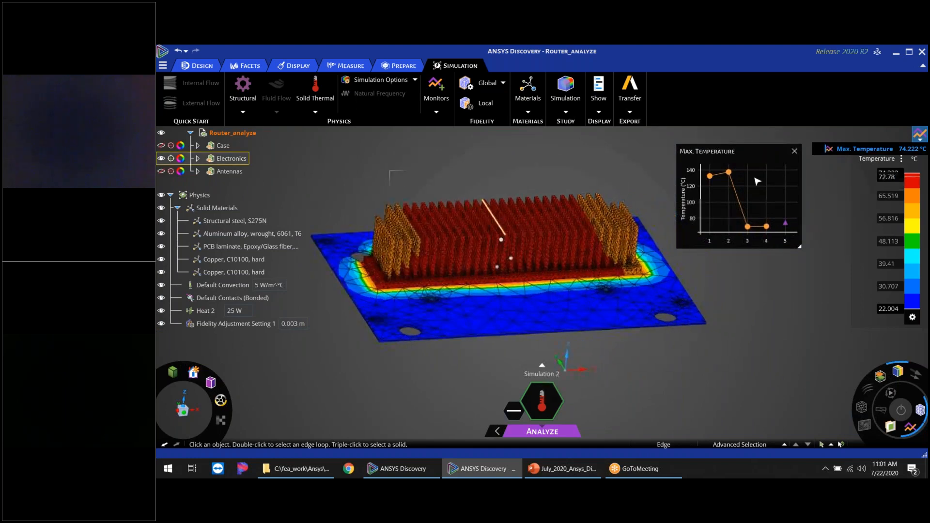
middle_click_drag(583, 229, 557, 233, "shift")
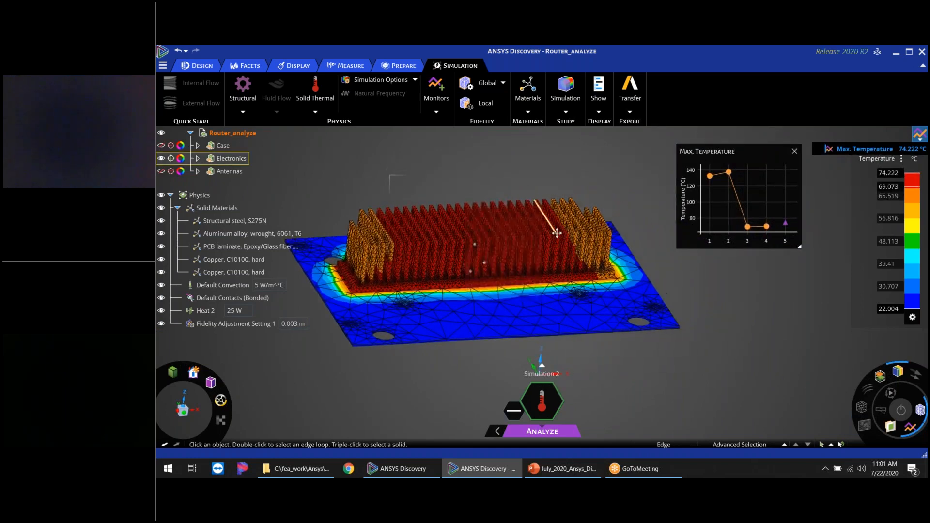
left_click_drag(740, 150, 677, 153)
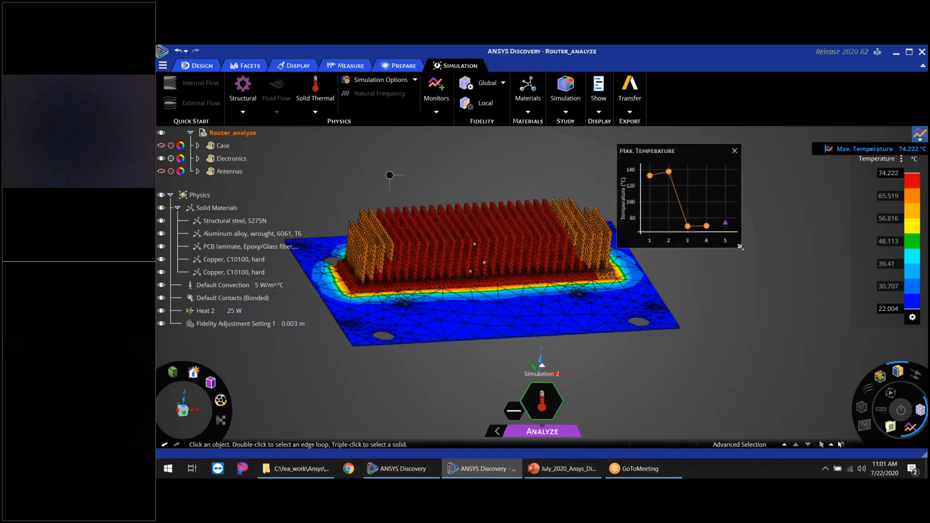
left_click_drag(739, 247, 809, 339)
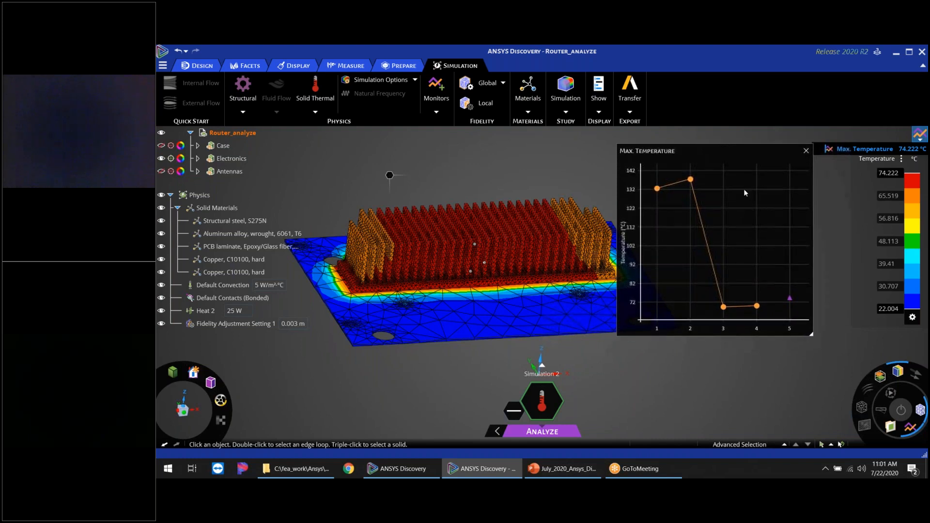
left_click_drag(713, 151, 698, 153)
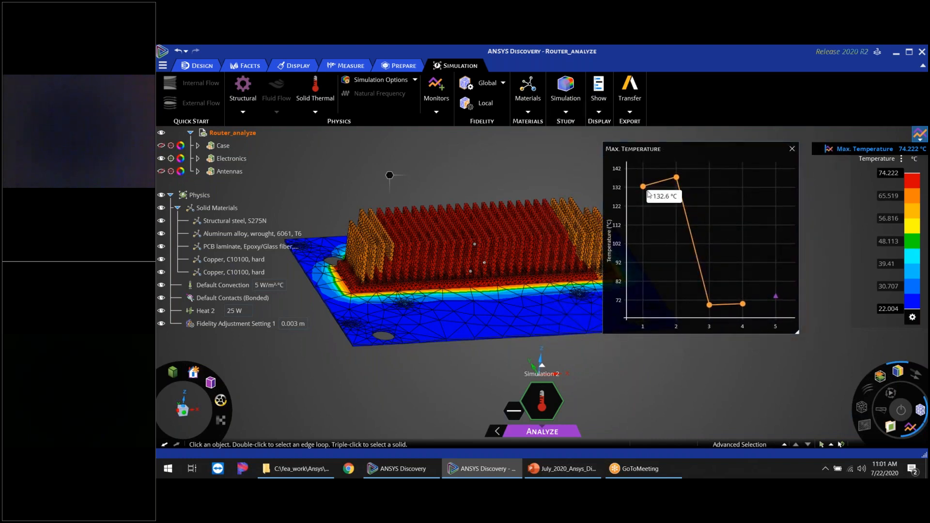
Inspect the temperature values of the second to fifth points on the Max. Temperature chart
mouse_move(678, 180)
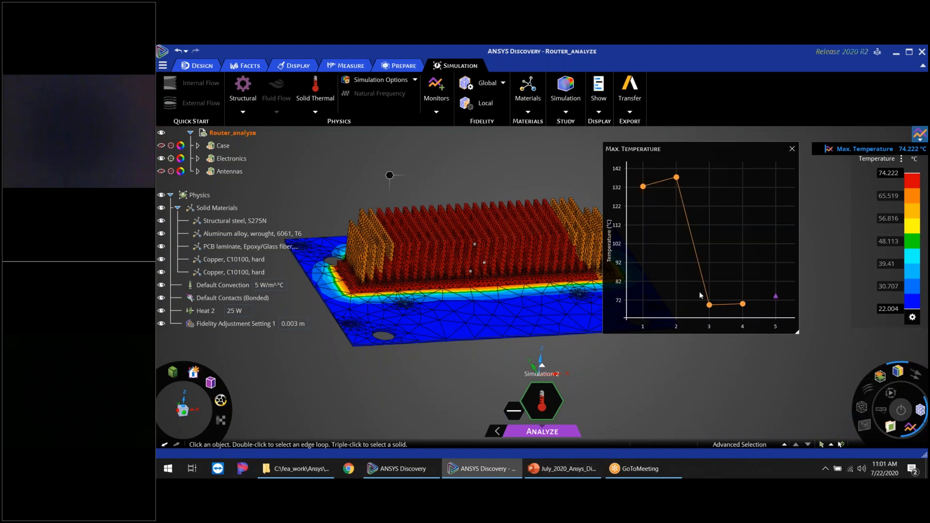
mouse_move(710, 306)
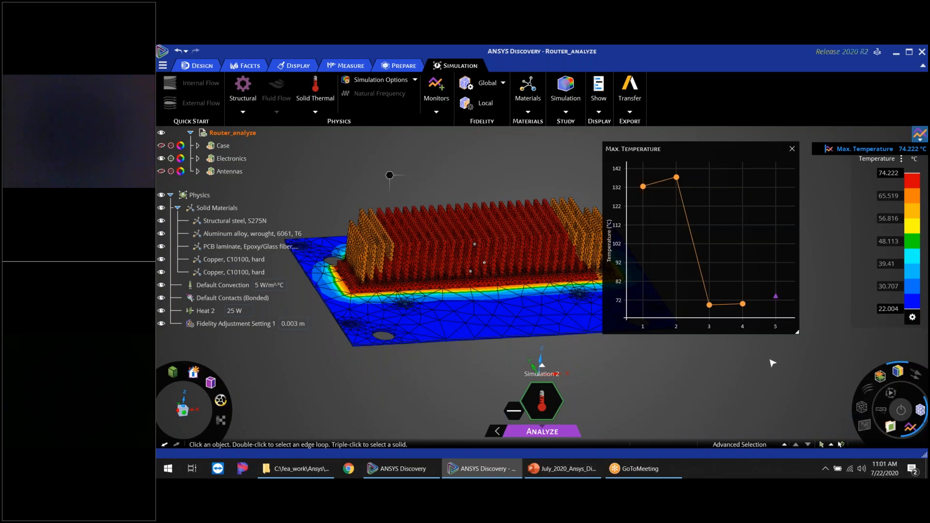
mouse_move(776, 297)
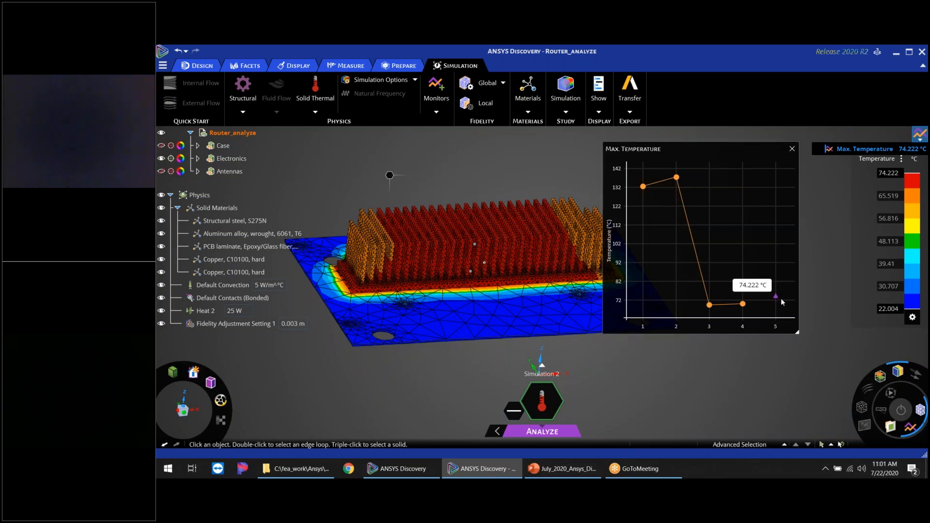
mouse_move(744, 306)
Examine the mesh and temperature contours on the underside of the electronics, close up around the central chip area
middle_click_drag(523, 308, 530, 236)
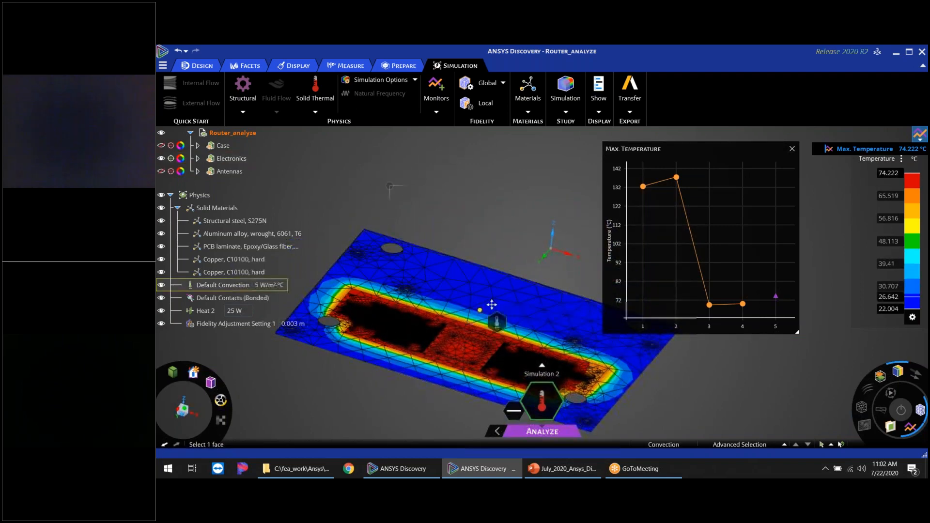
middle_click_drag(485, 317, 509, 246, "ctrl")
scroll(489, 272, "up", 2)
scroll(486, 274, "up", 5)
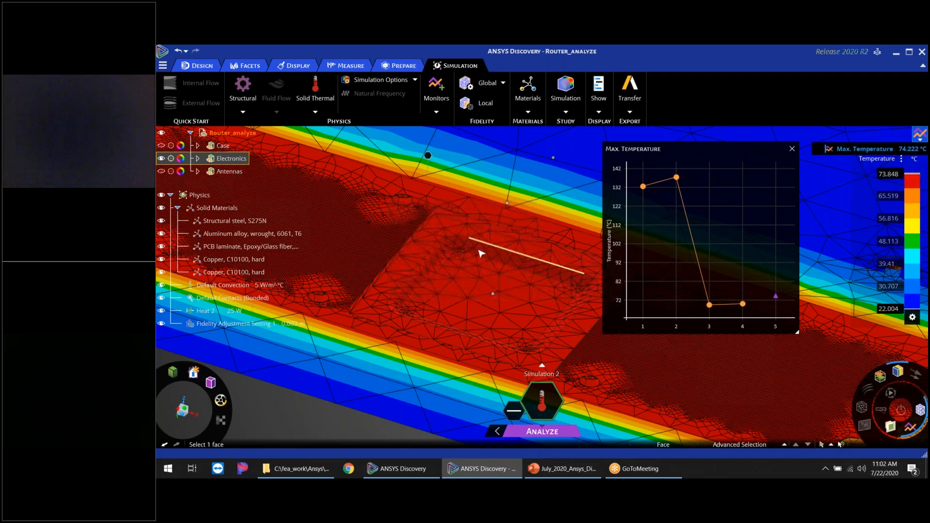
scroll(489, 267, "down", 6)
Examine the mesh density and temperature contours on the heatsink's fins, its base and the surrounding board
middle_click_drag(486, 254, 483, 293)
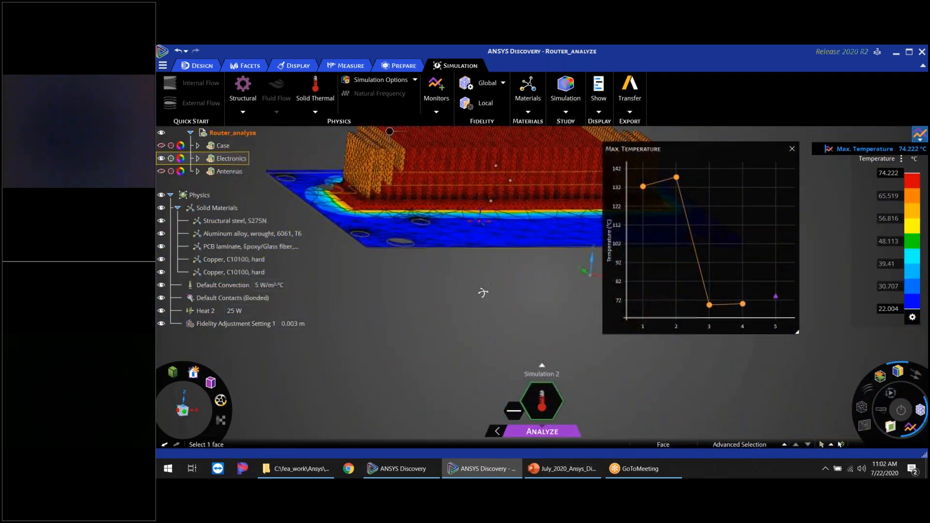
middle_click_drag(488, 201, 479, 258, "ctrl")
scroll(485, 261, "up", 4)
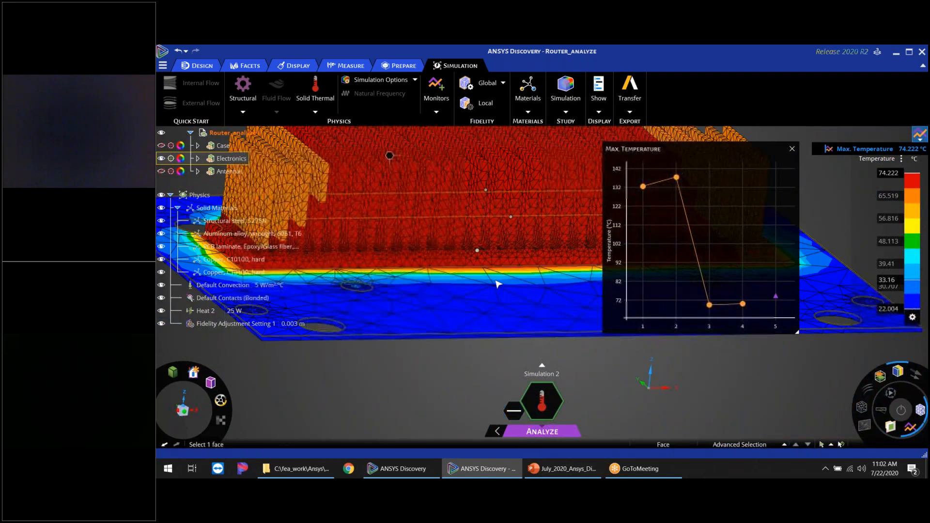
scroll(459, 216, "down", 4)
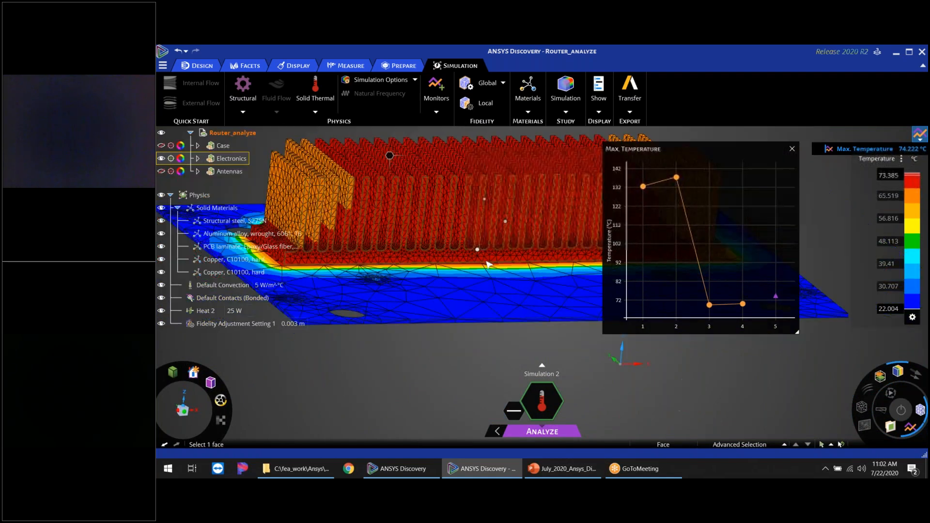
scroll(453, 186, "up", 5)
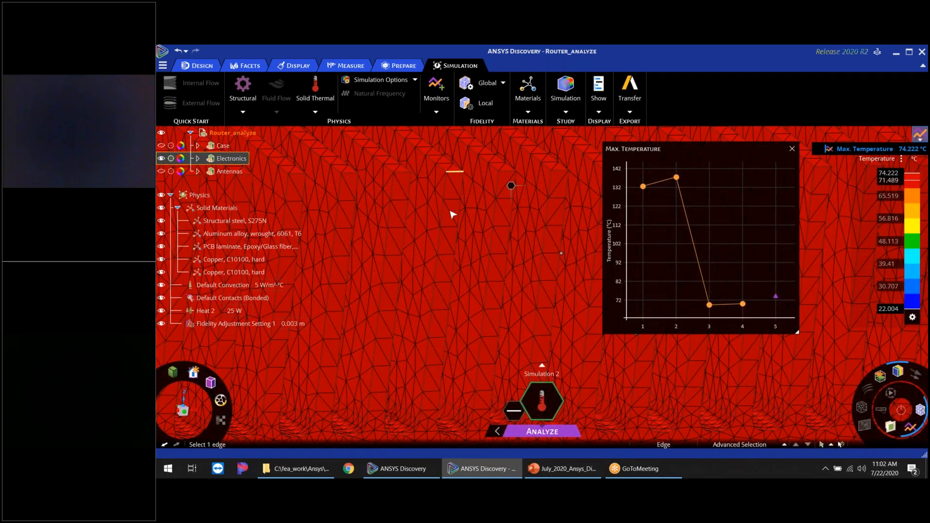
scroll(478, 218, "down", 5)
mouse_move(785, 300)
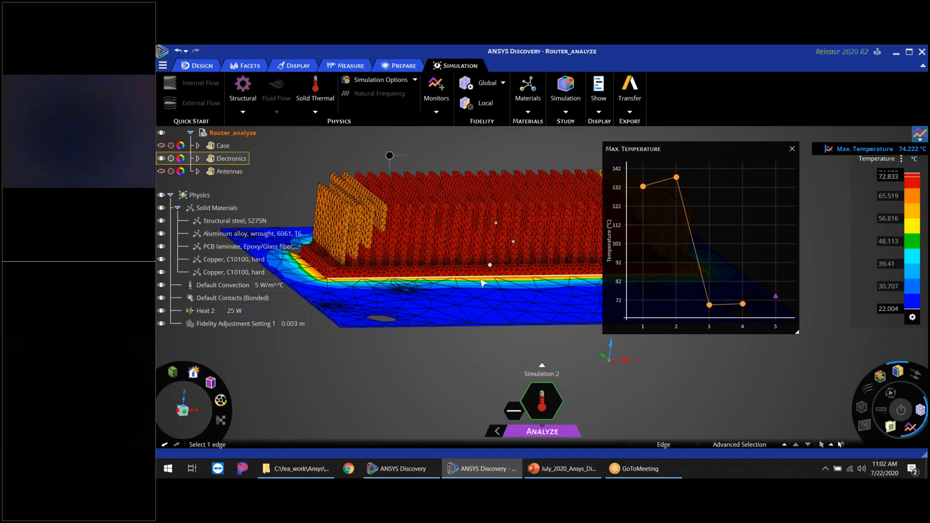
scroll(483, 281, "down", 4)
scroll(464, 282, "up", 5)
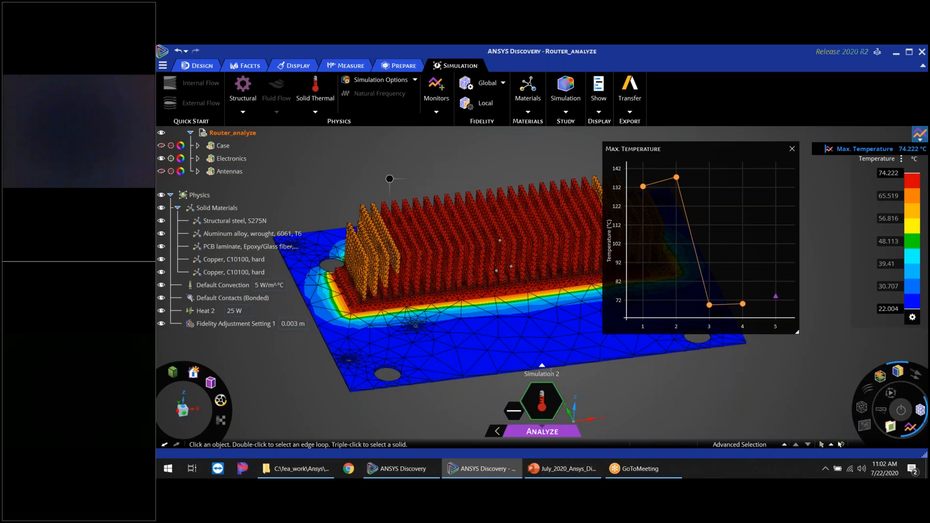
Review the options for managing Simulation 2, preparing the geometry and transferring the model to other Ansys solvers
left_click(542, 366)
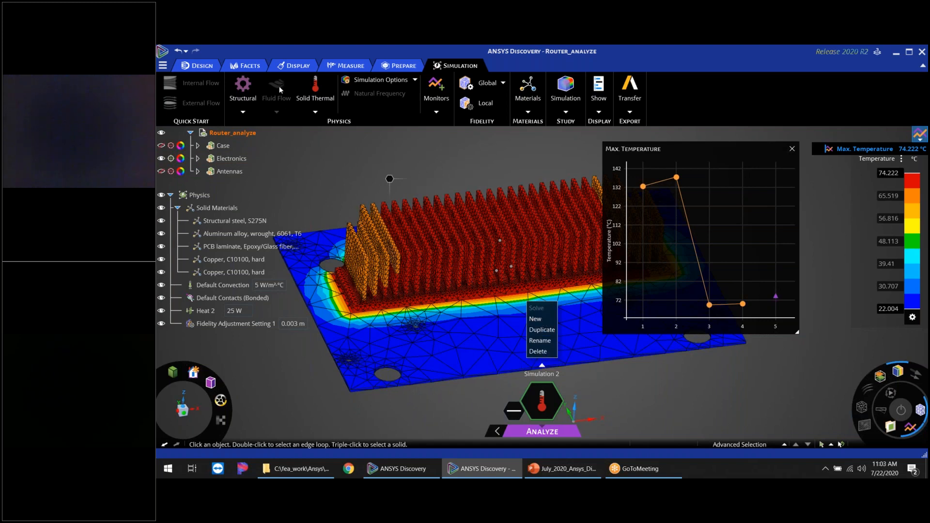
left_click(414, 149)
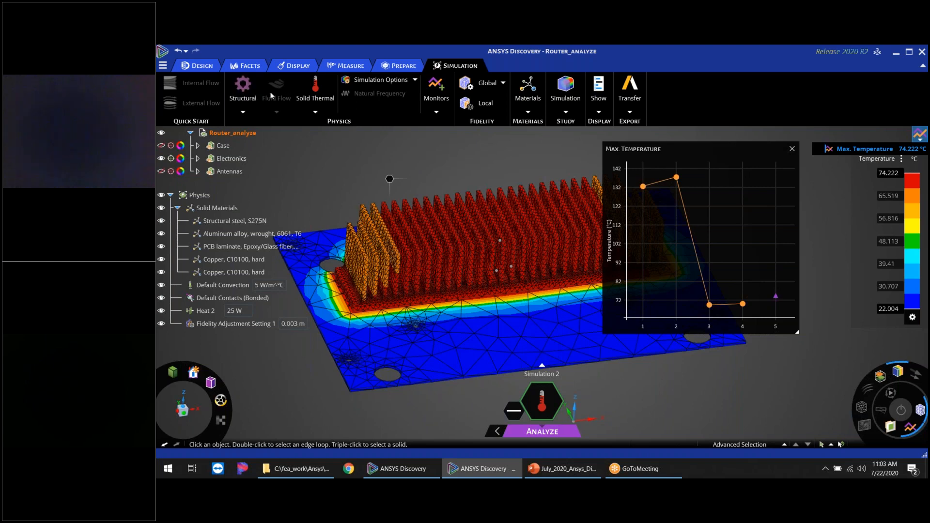
left_click(198, 65)
left_click(394, 66)
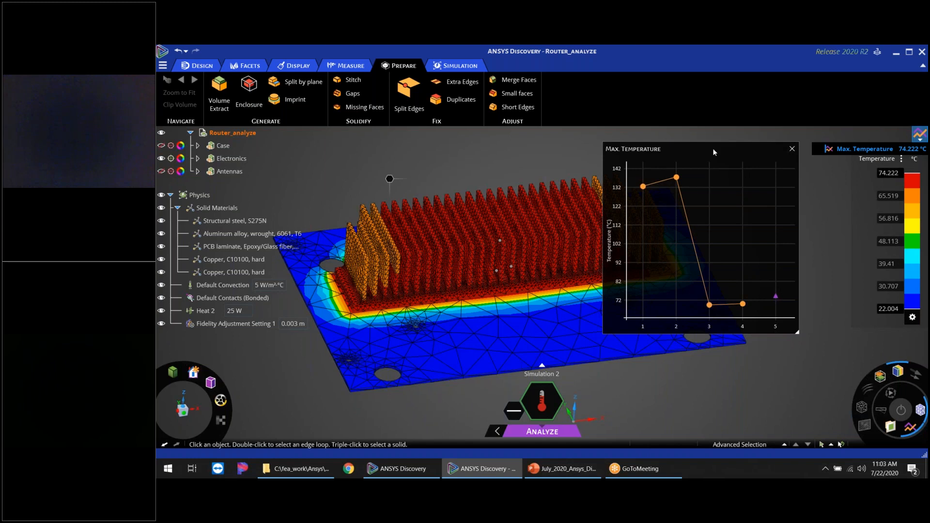
left_click_drag(694, 151, 693, 147)
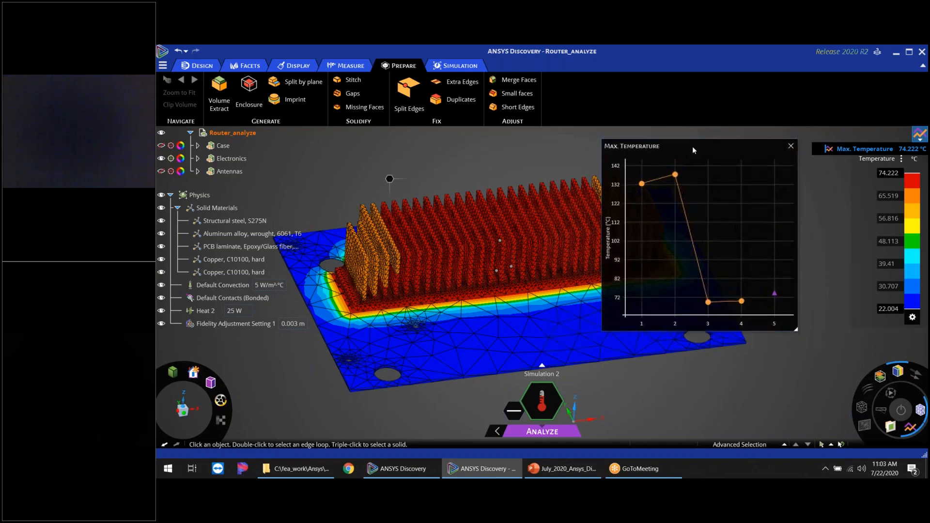
left_click(457, 68)
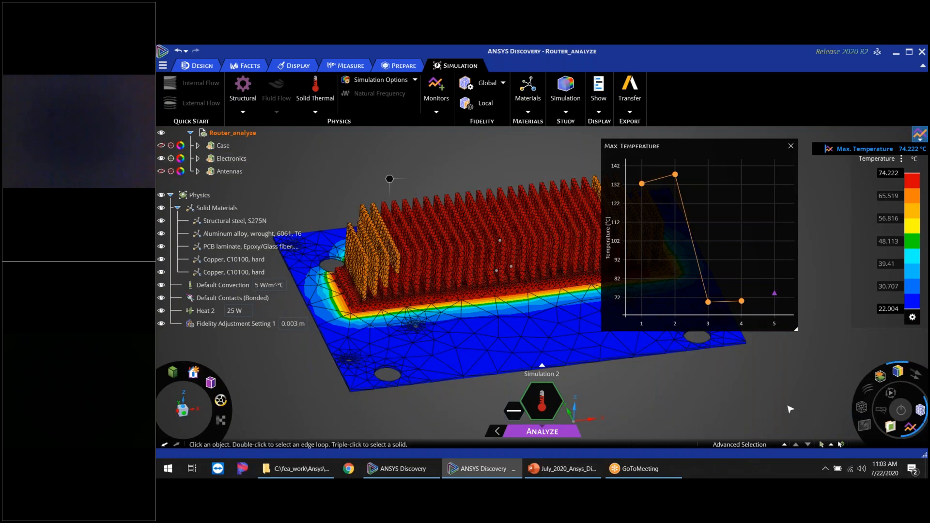
left_click(630, 102)
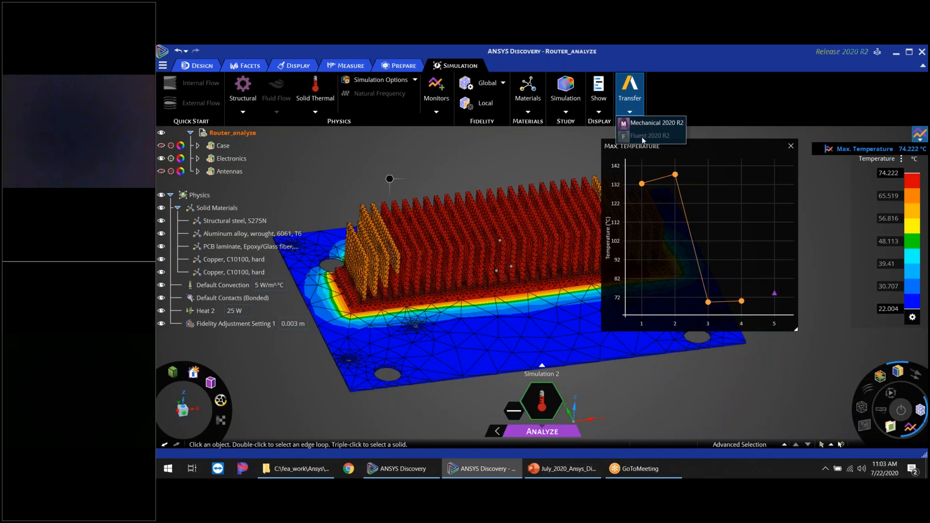
left_click(573, 150)
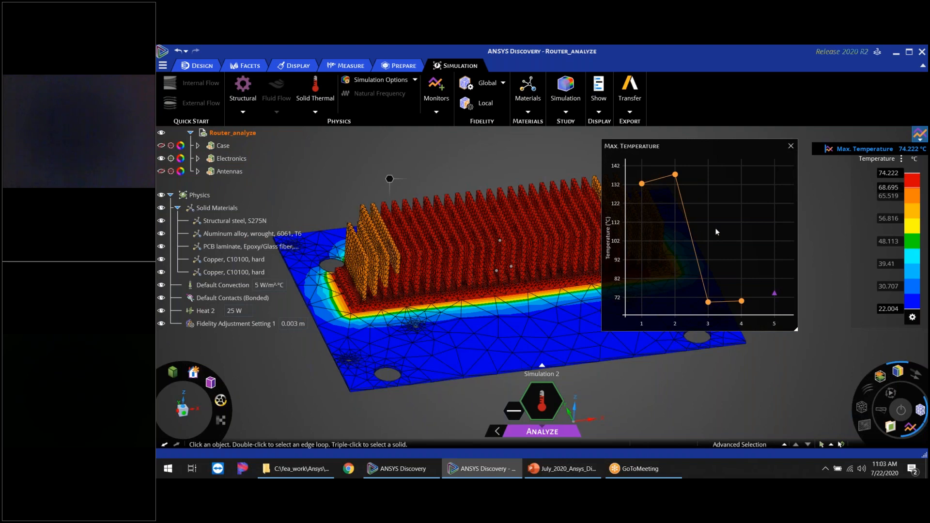
Switch to the July_2020_Ansys_Discovery_2020R2 presentation in PowerPoint and open the "Ansys Discovery – Recap" slide
left_click(562, 468)
scroll(217, 306, "down", 5)
scroll(218, 307, "down", 2)
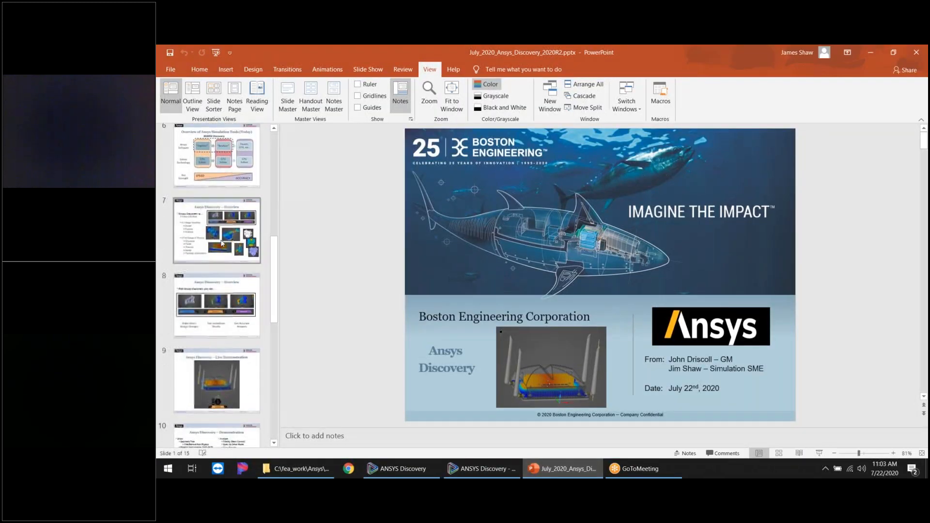
left_click(217, 313)
left_click(221, 368)
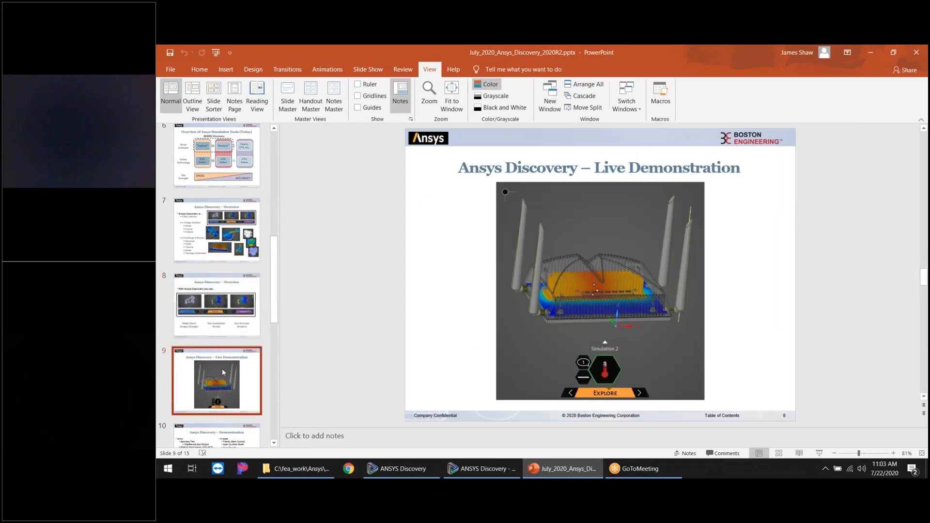
scroll(222, 368, "down", 3)
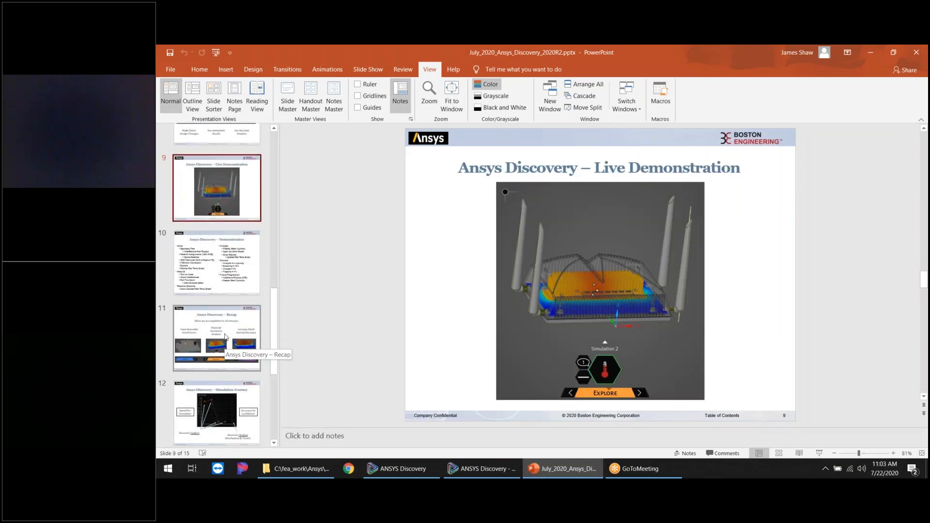
left_click(224, 341)
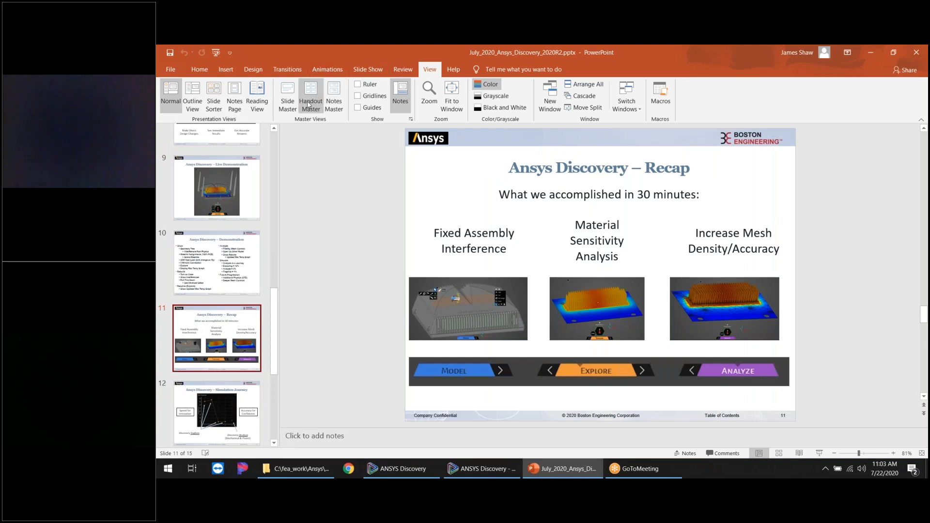
Show the presentation in Reading View and advance from the title slide to the "Ansys Discovery – Demonstration" slide
left_click(257, 99)
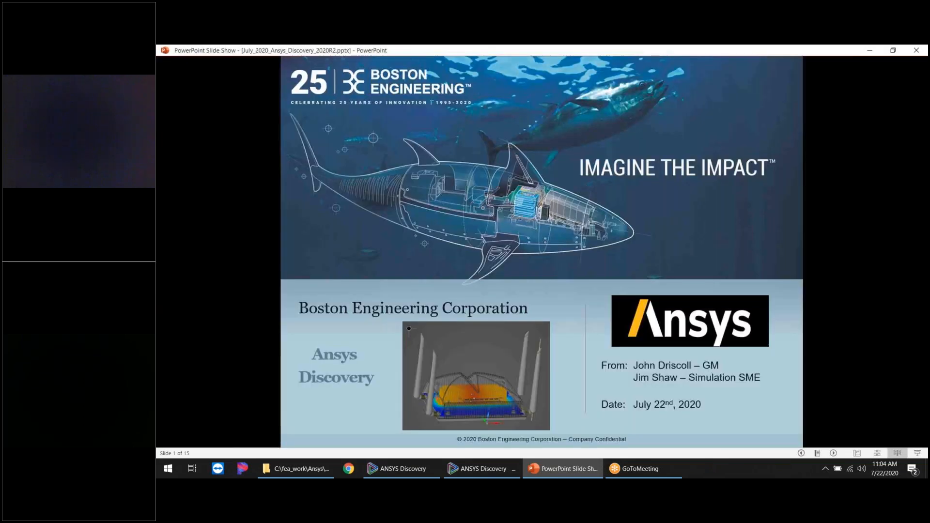
key("Right")
key("Right")
key("Right")
key("Right")
key("Right")
key("Right")
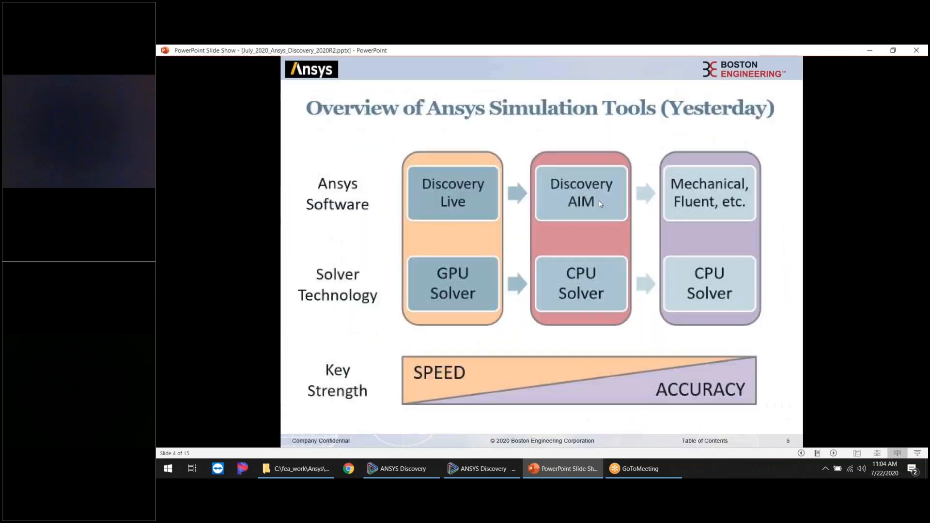
key("Right")
key("Right")
key("Right")
key("Right")
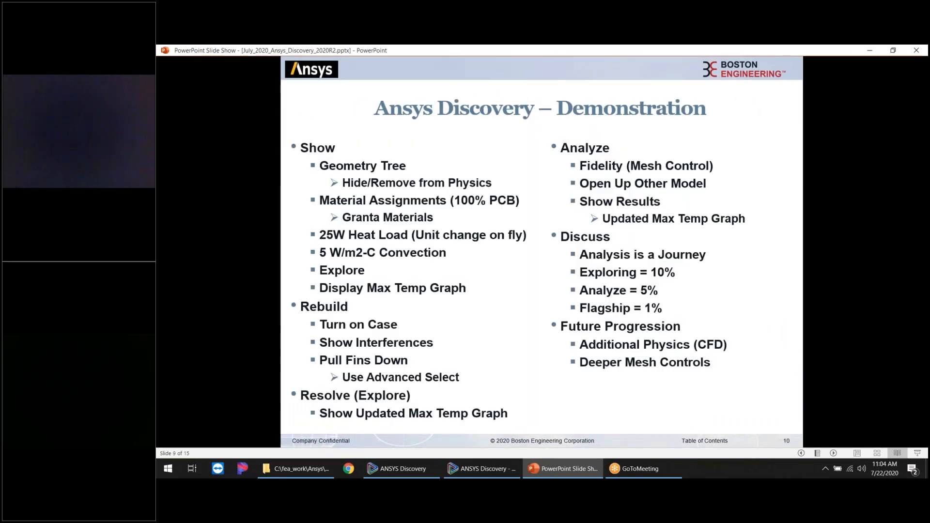